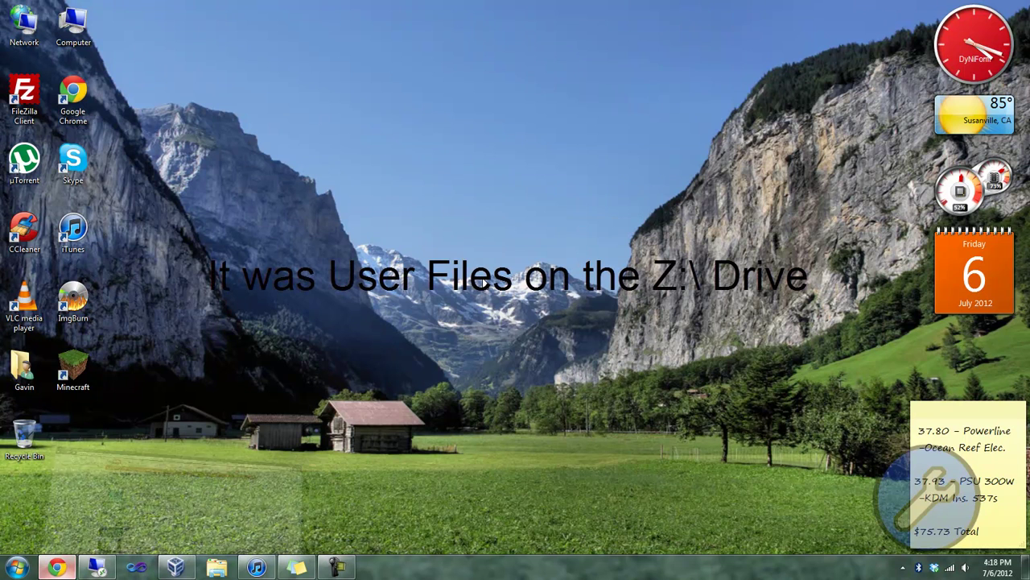
Step: Bring the Chrome window with the YouTube roaming-profiles search results to the front
click(56, 567)
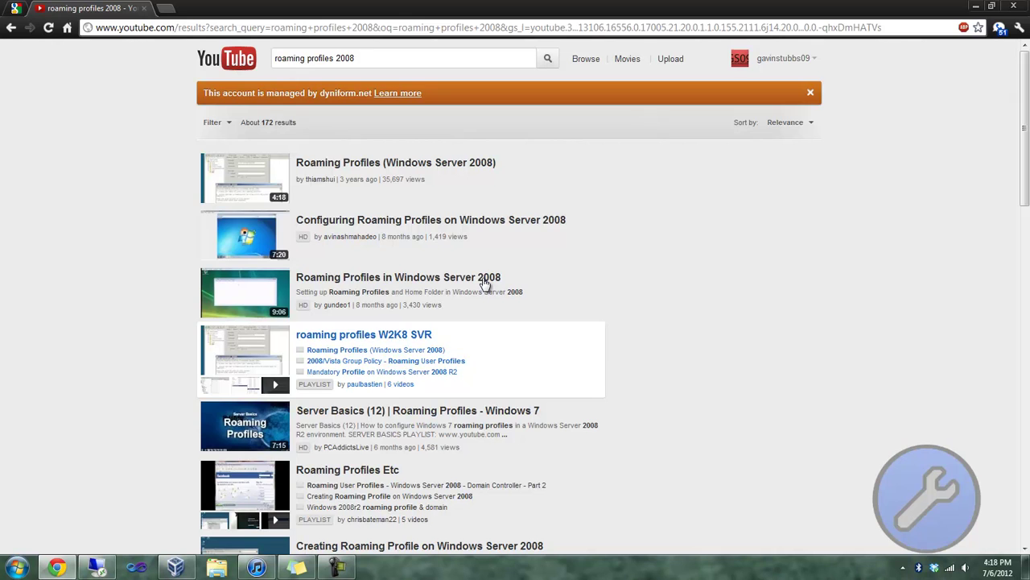
scroll(485, 283, down, 1)
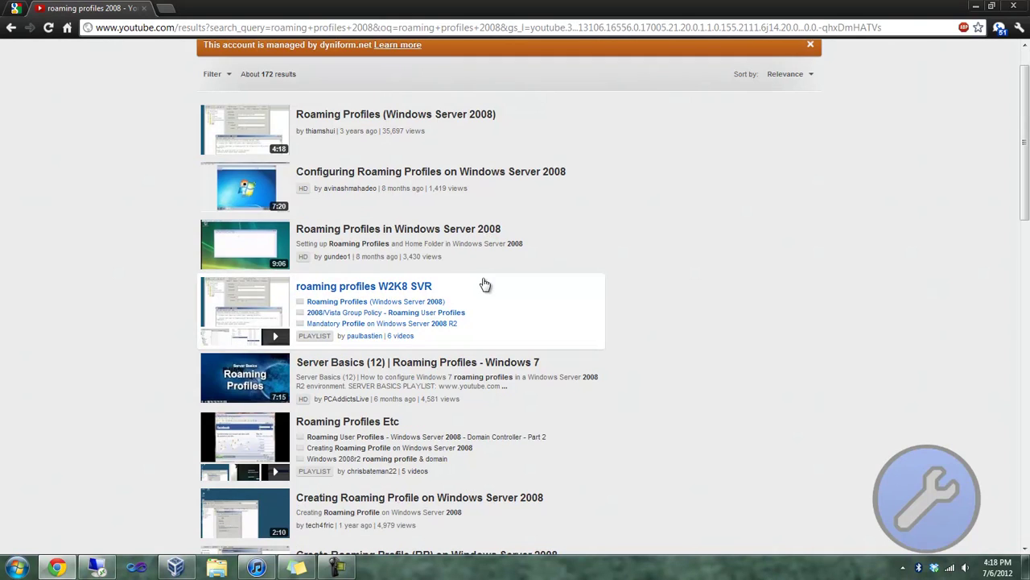
click(485, 283)
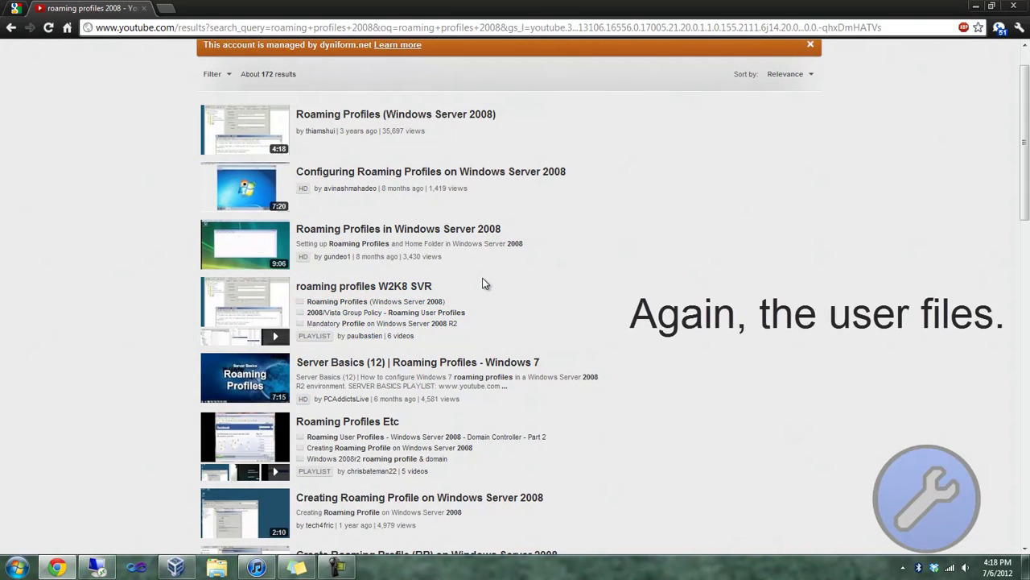
scroll(486, 283, up, 1)
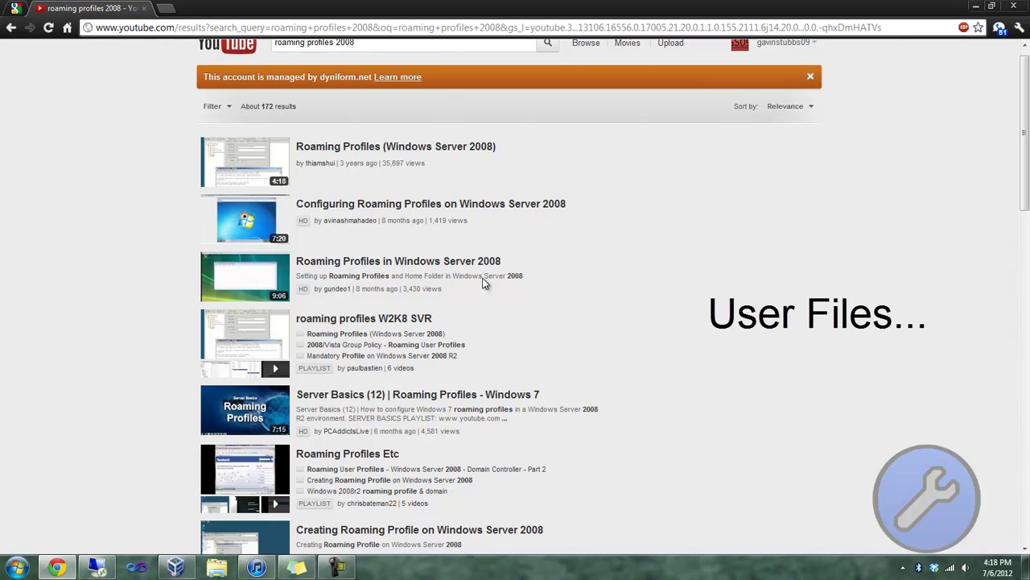
key(super)
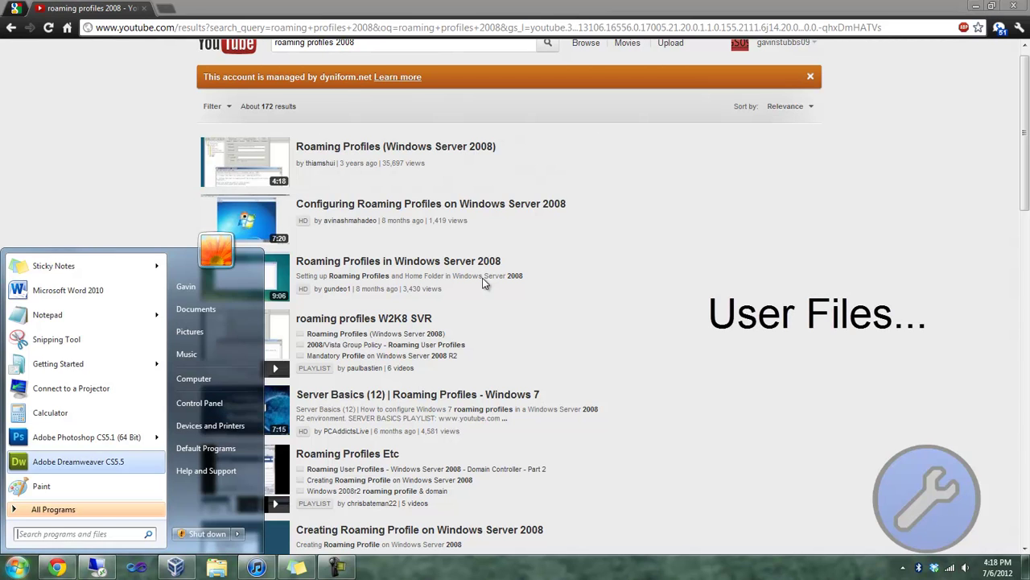
Step: Open the Computer view and the DNFSVR (\\dnfsvr1) X: network drive
key(super+e)
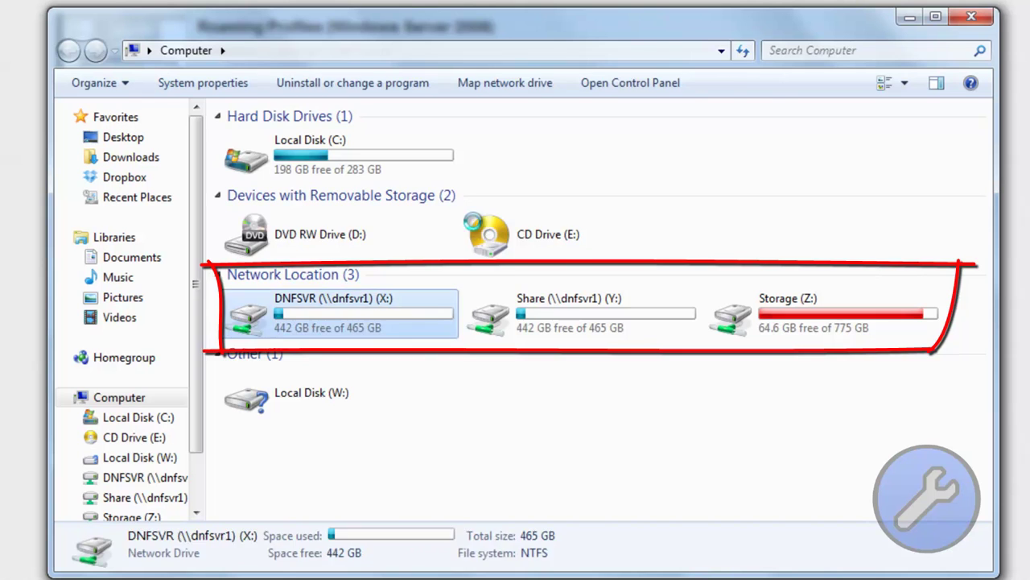
key(Return)
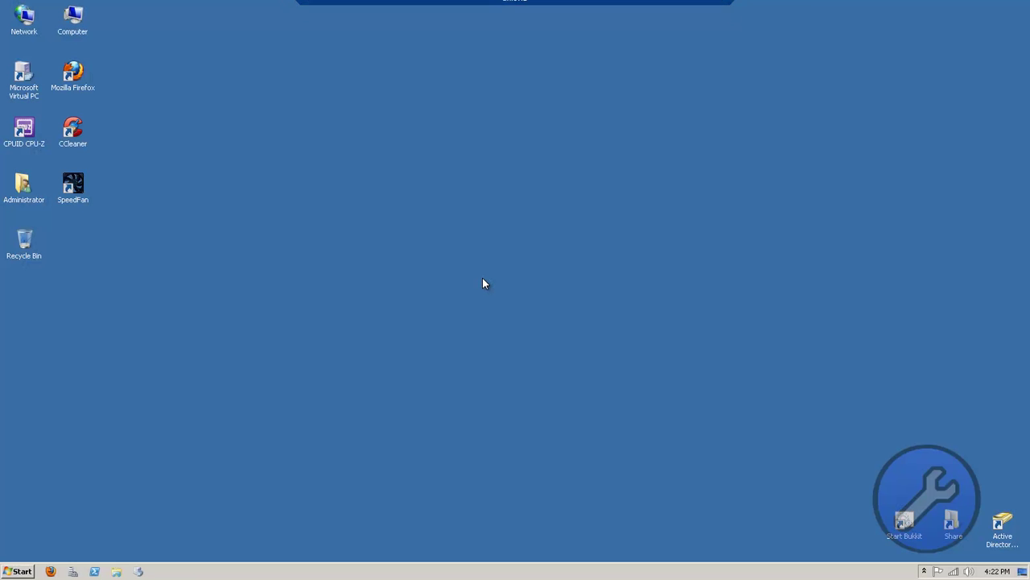
Step: Open the server's System properties and review DNFSVR1 in the dnf-network.local domain
key(super)
key(Up)
key(Right)
key(Up)
key(Menu)
key(Down)
key(Down)
key(Down)
key(Down)
key(Down)
key(Down)
key(Down)
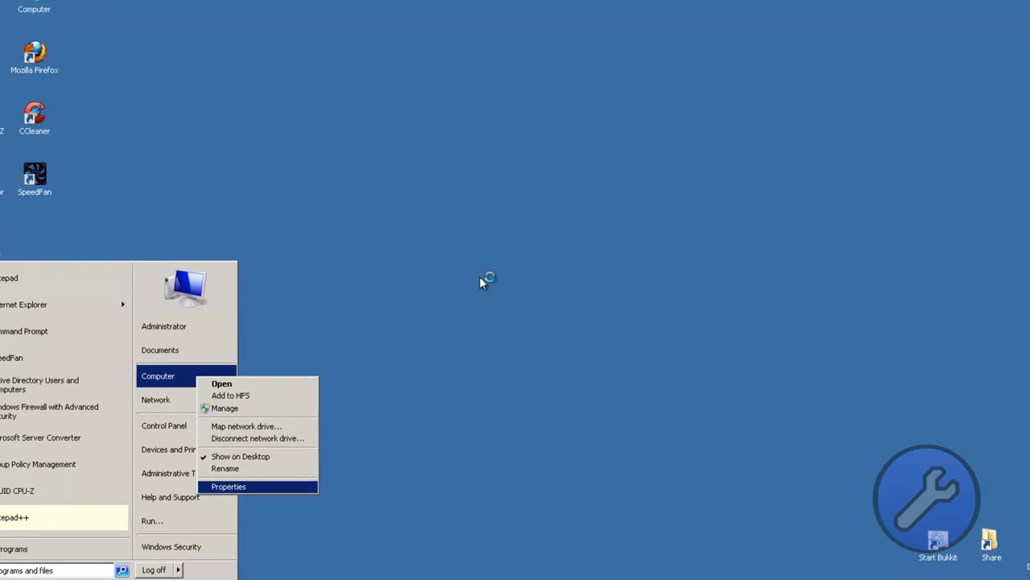
key(Return)
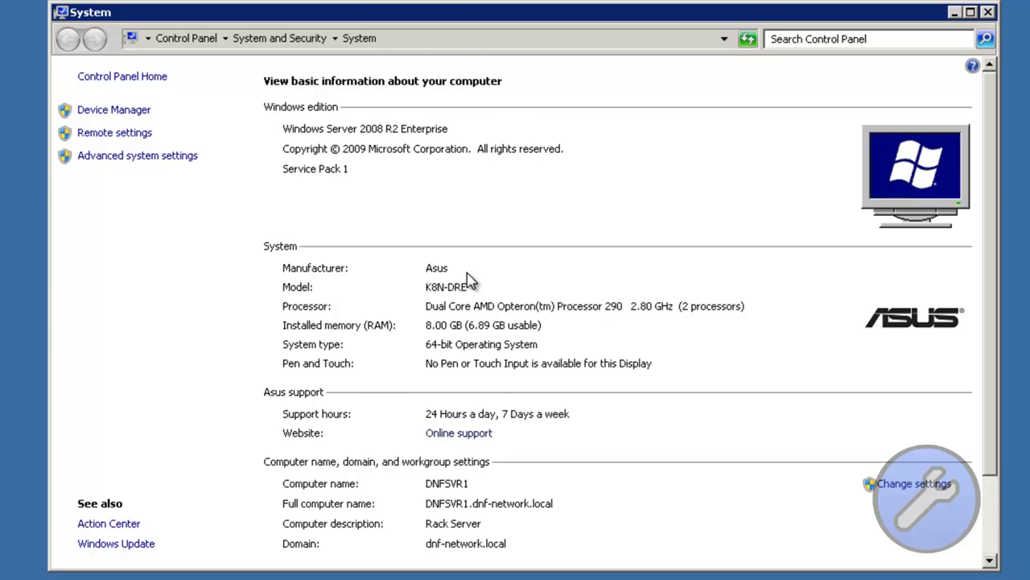
scroll(471, 280, down, 2)
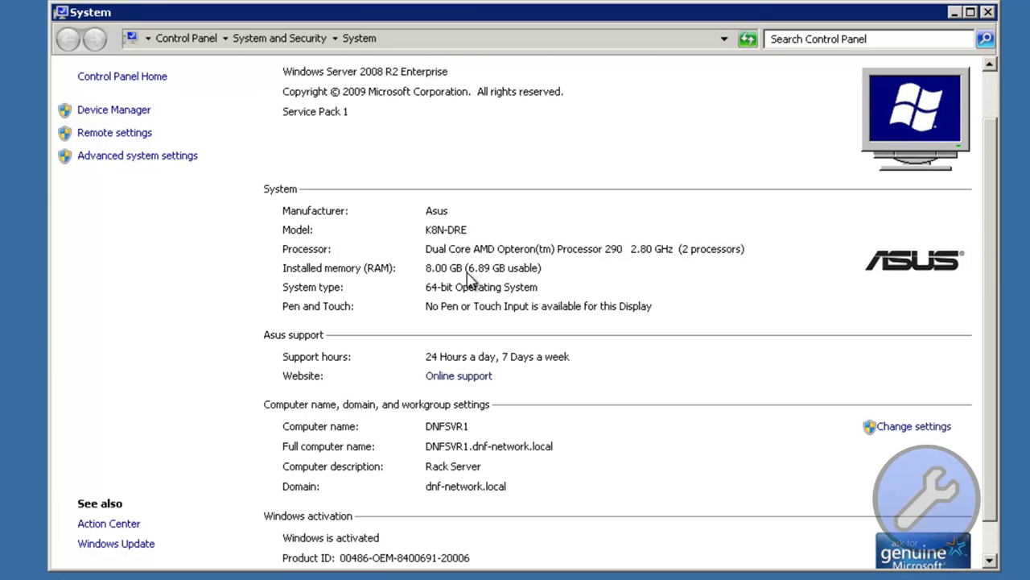
scroll(471, 279, up, 2)
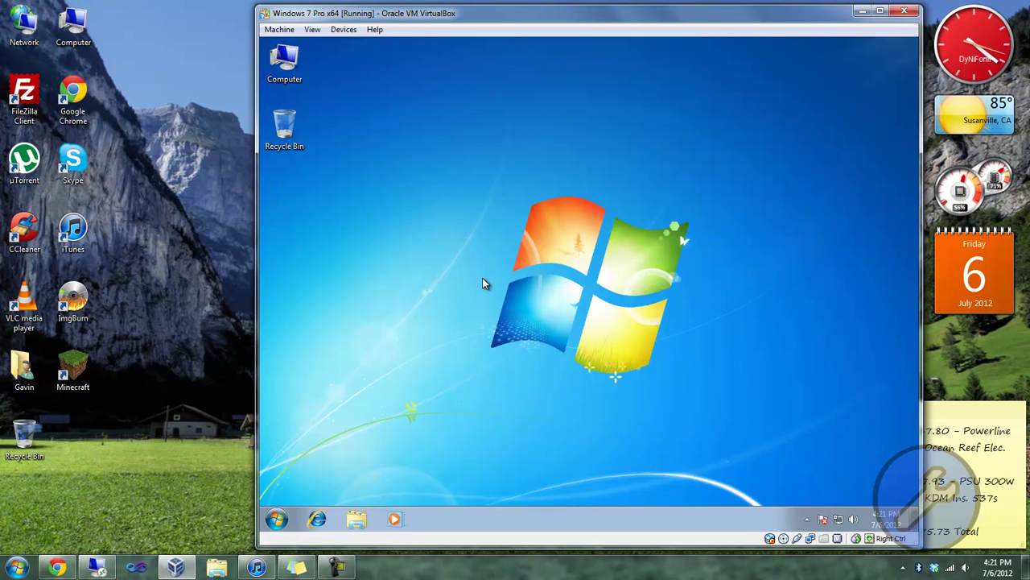
Step: Bring up the host Start menu's Computer options, then back out of them
key(super)
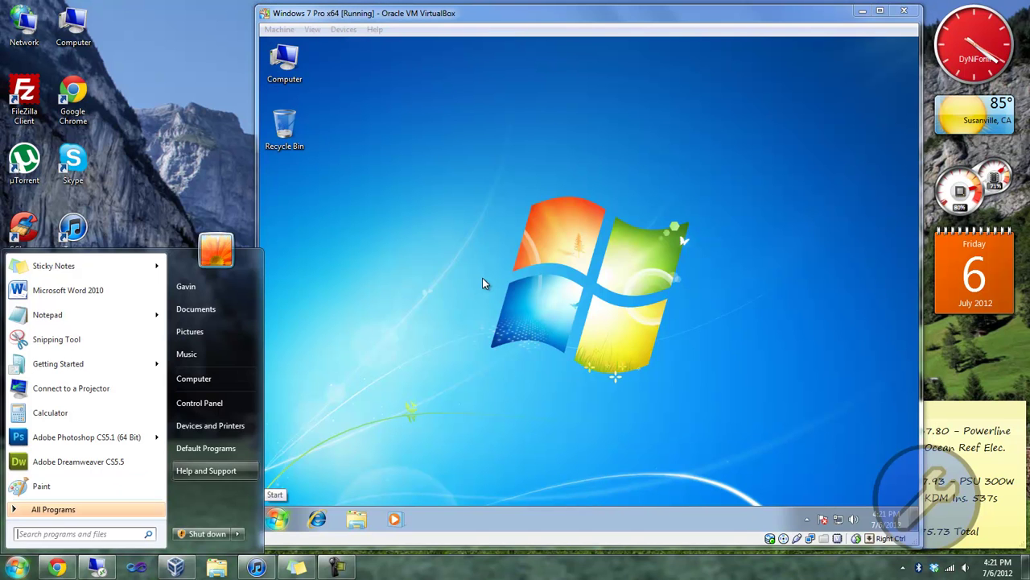
key(Up)
key(Up)
key(Up)
key(Up)
key(shift+F10)
key(Escape)
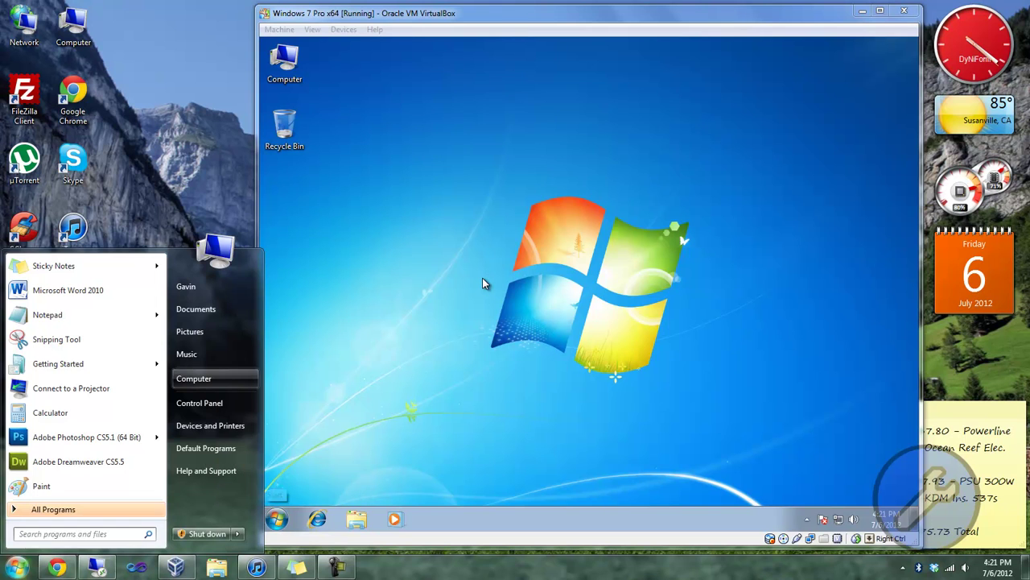
key(Escape)
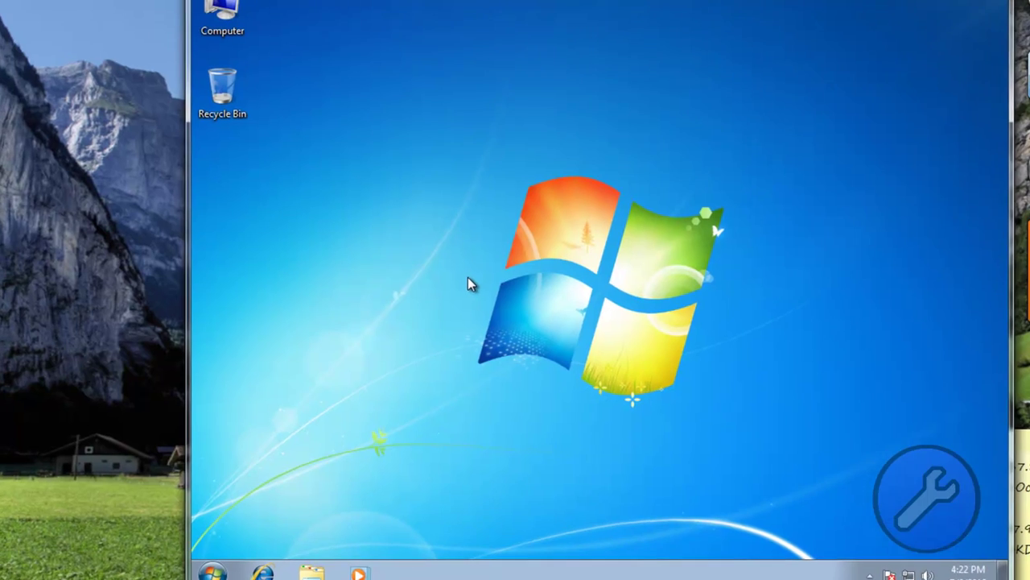
Step: Show the VM's System page: 7-PRO-VM in WORKGROUP with 1.00 GB RAM
key(super)
key(Up)
key(Menu)
key(Escape)
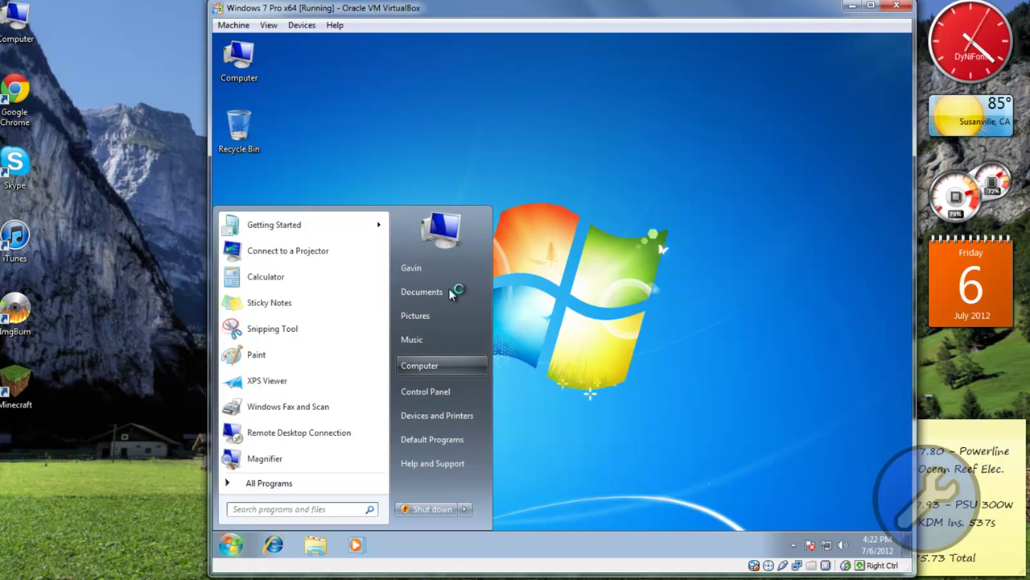
key(Escape)
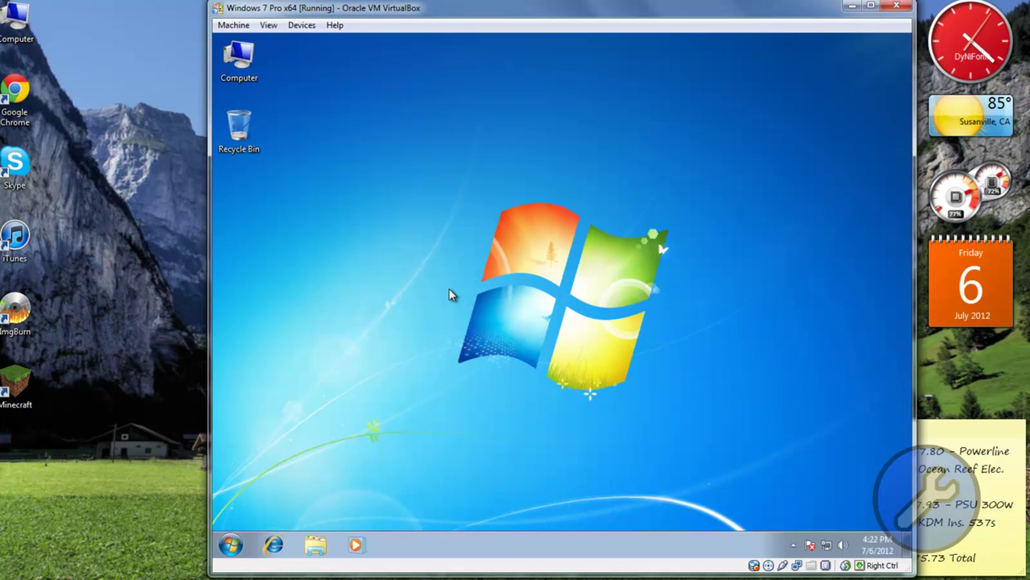
key(super+Pause)
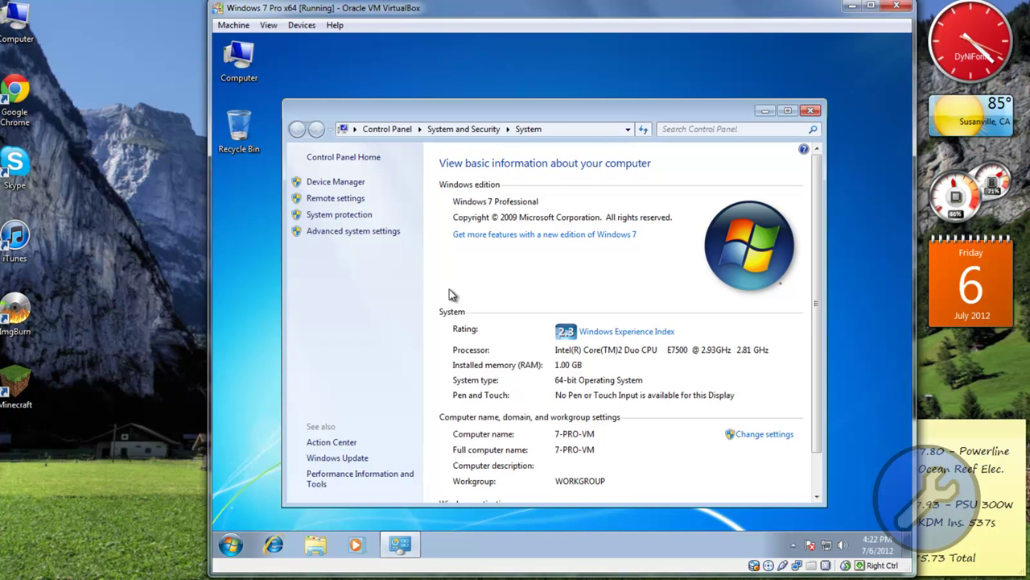
Step: Scroll the System page and open the computer name and domain settings
scroll(450, 294, down, 1)
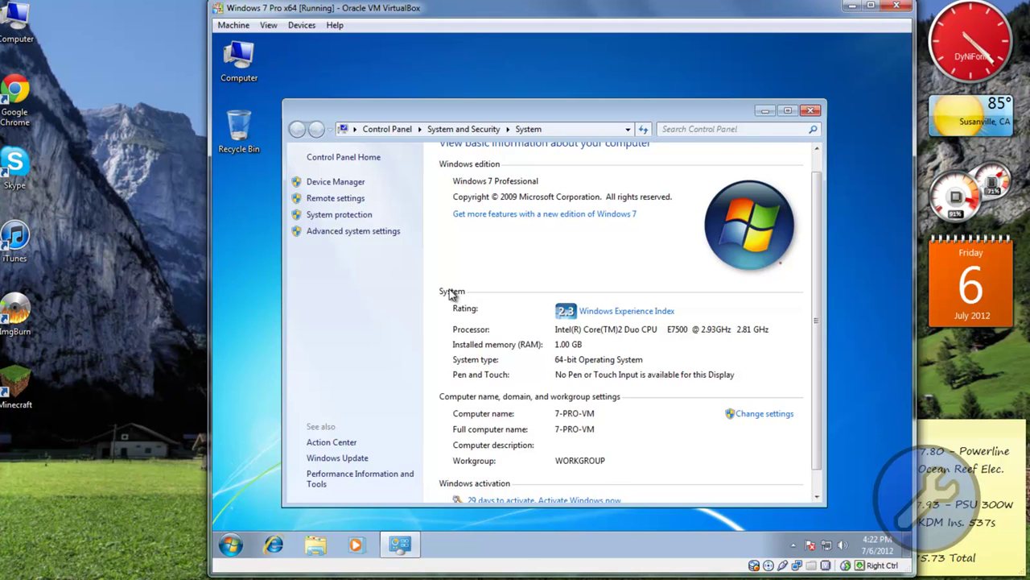
scroll(450, 294, down, 1)
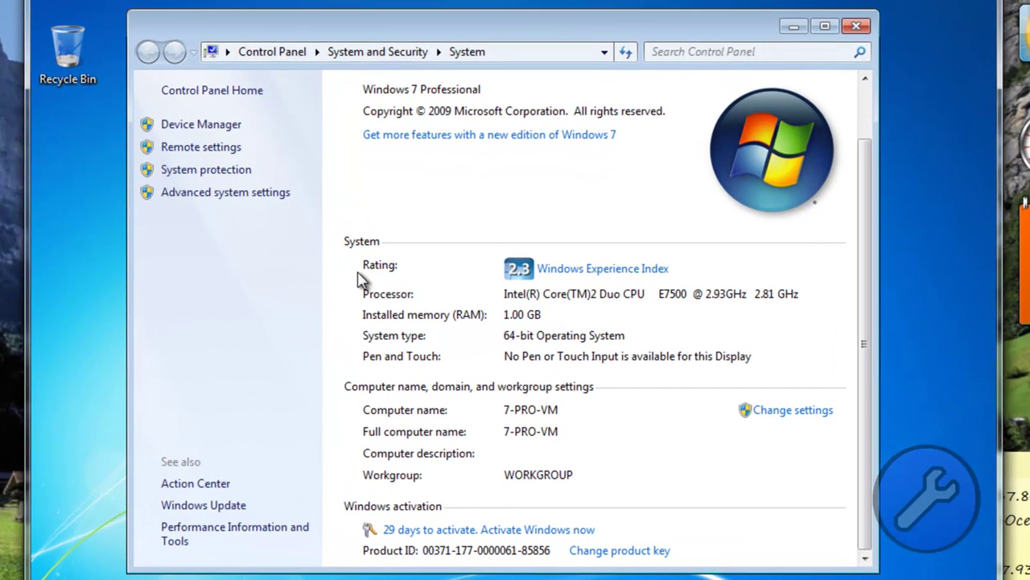
key(Return)
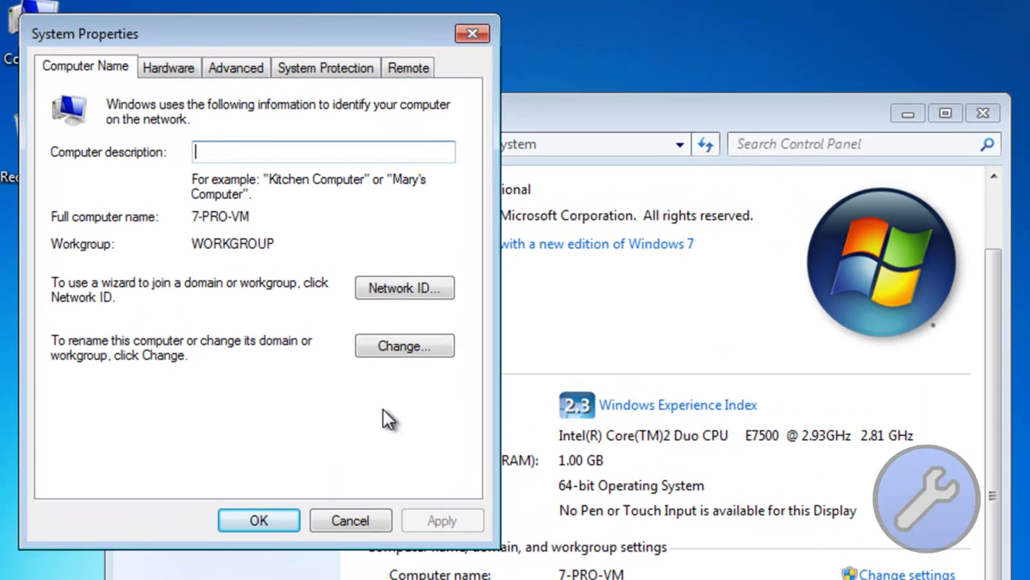
Step: Try joining domain dnf-network as Administrator, then dismiss the DNS resolution error
key(alt+c)
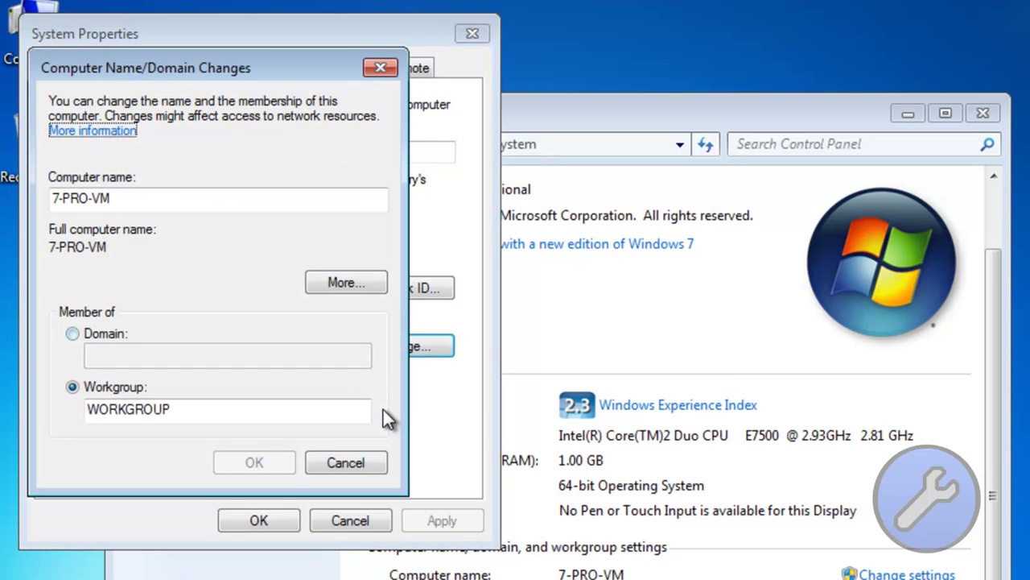
key(alt+d)
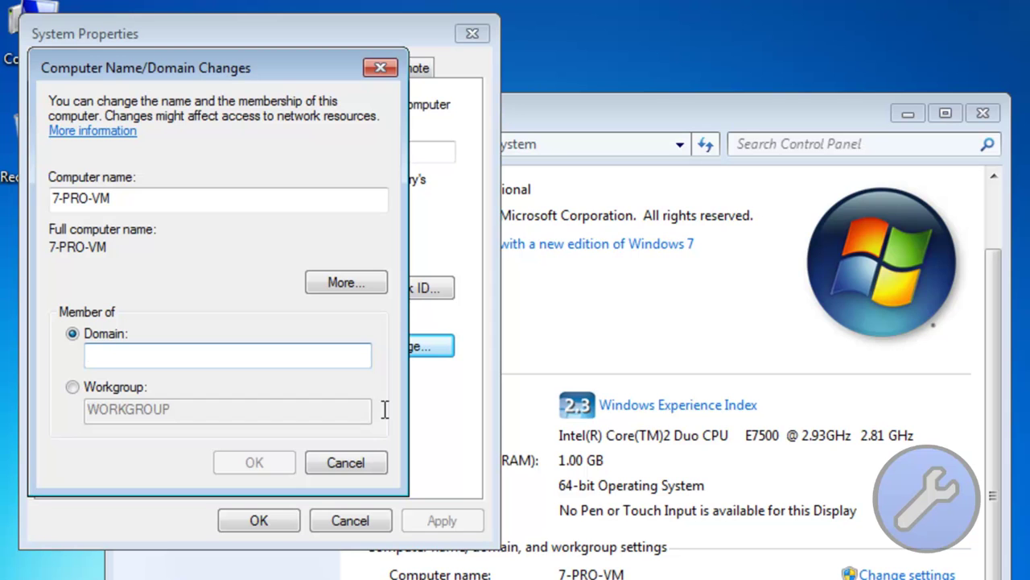
text(dnf-network)
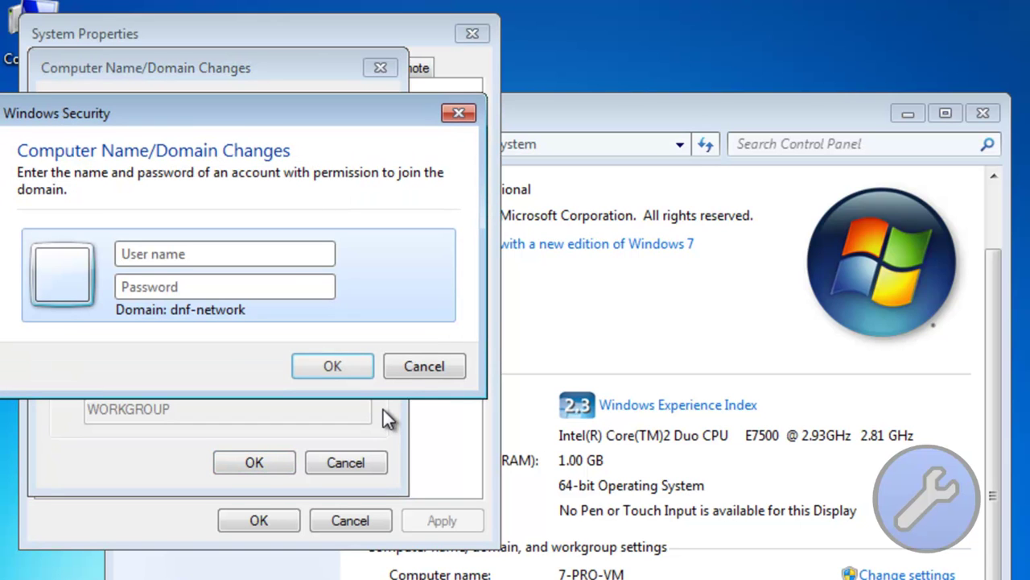
text(Administrator)
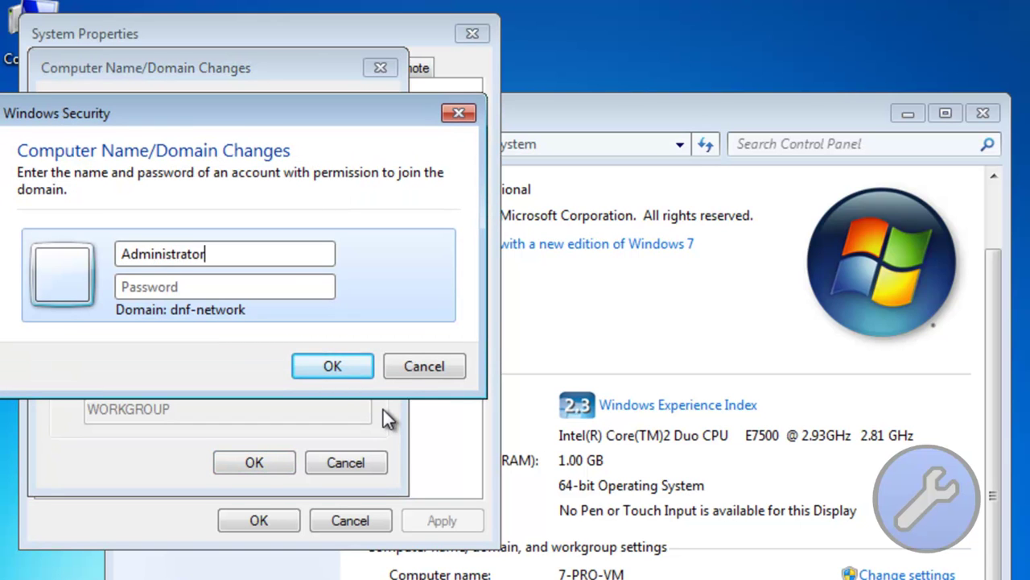
key(Tab)
text(**********)
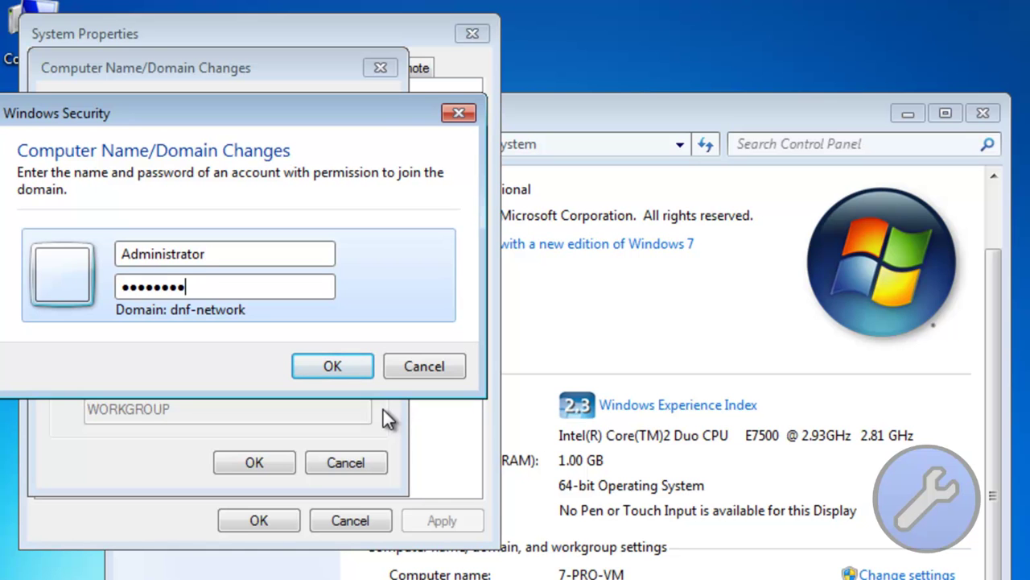
key(Return)
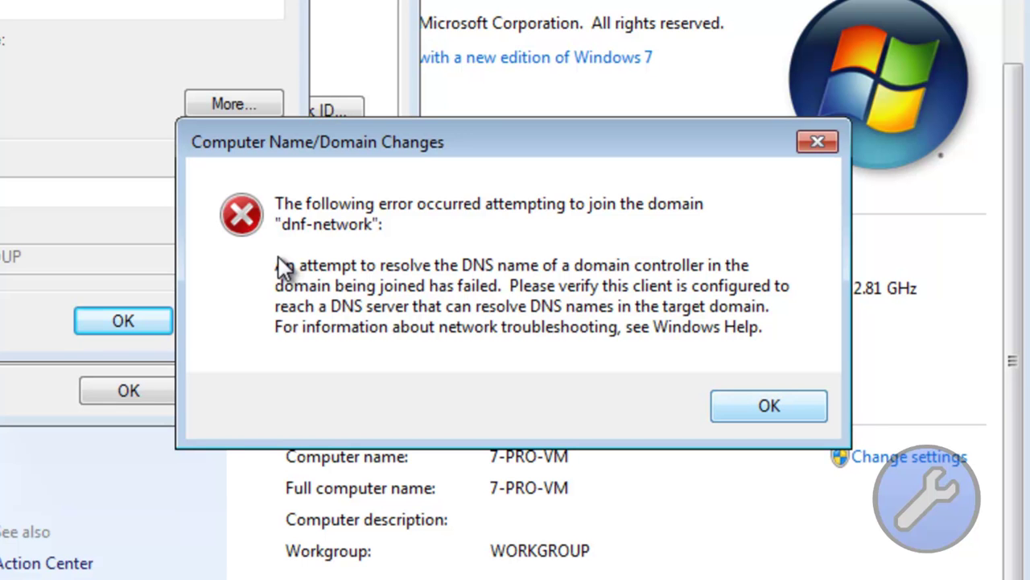
key(Return)
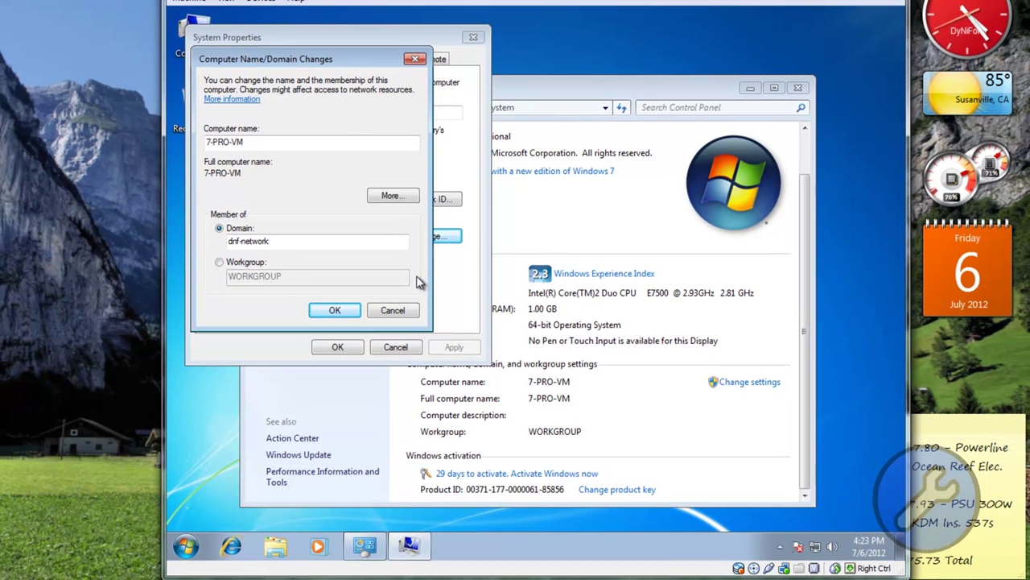
Step: Run ipconfig in cmd to read IPv4 192.168.1.18 and gateway 192.168.1.1, then close it
key(super+r)
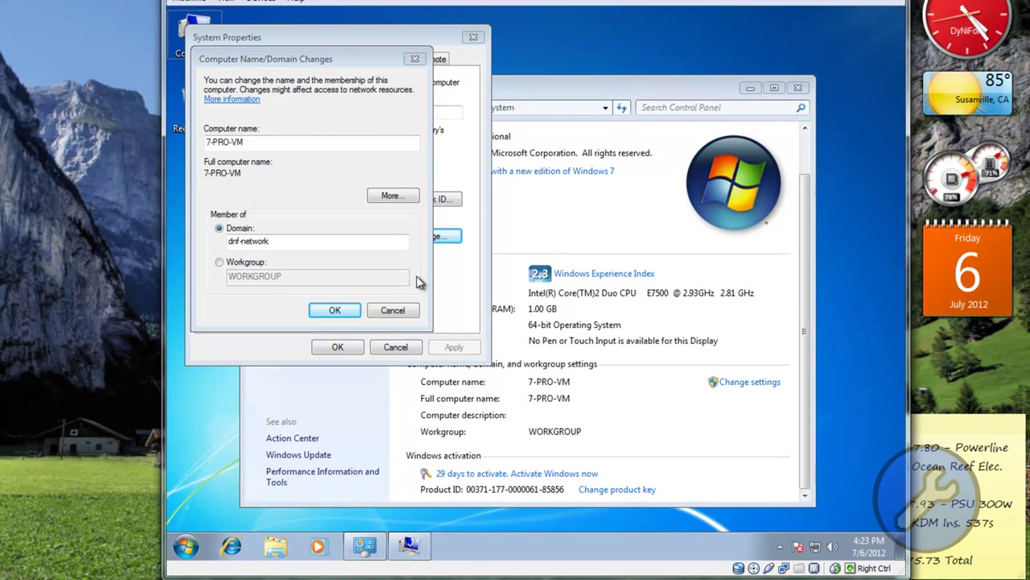
text(cmd)
key(Return)
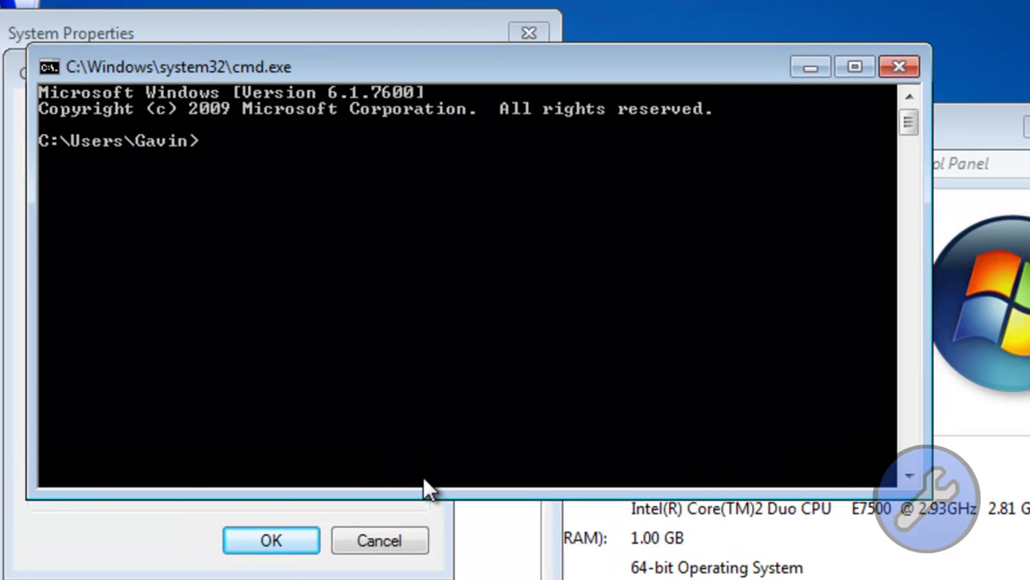
text(ipconfig)
key(Return)
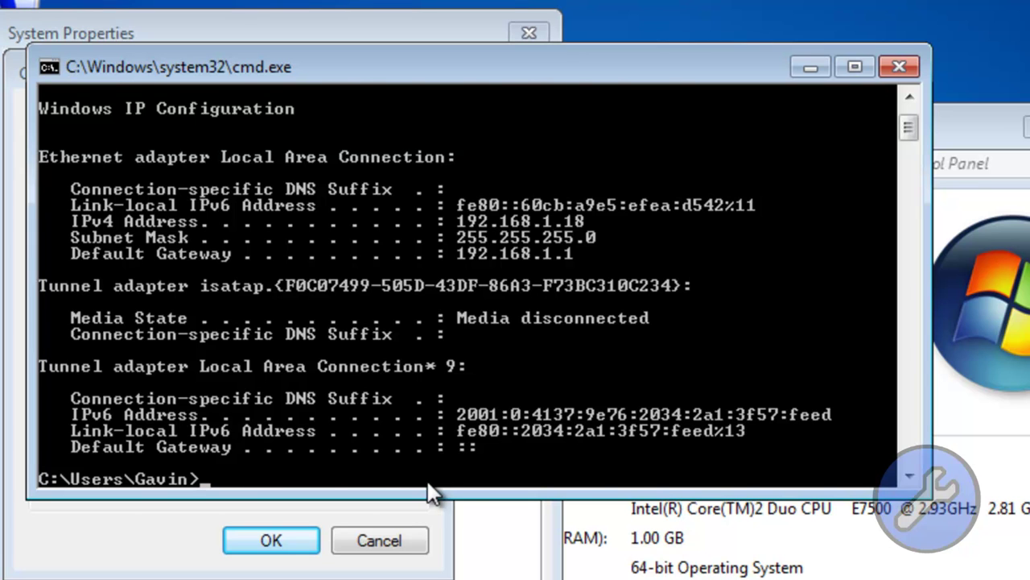
scroll(430, 492, up, 2)
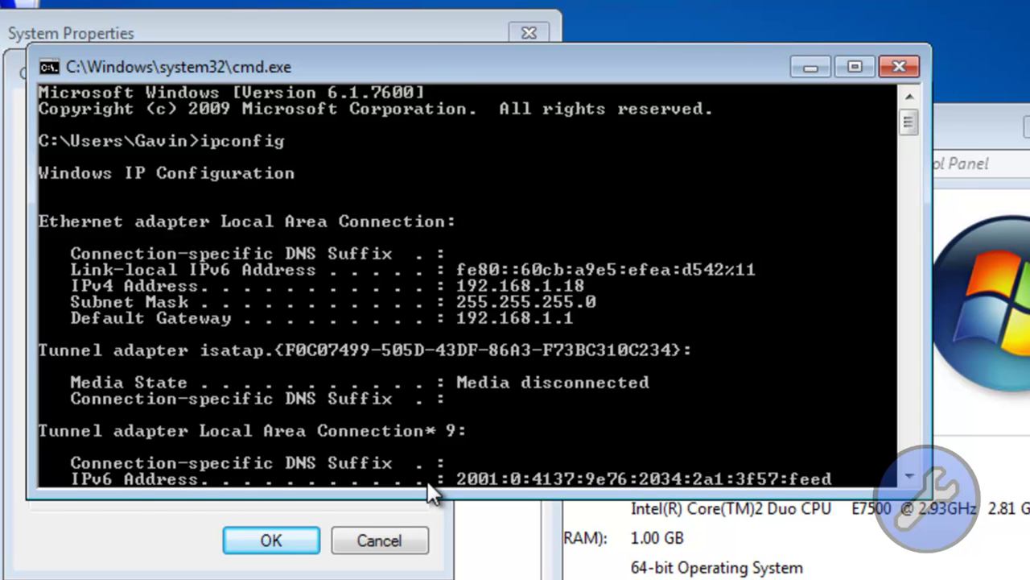
key(alt+F4)
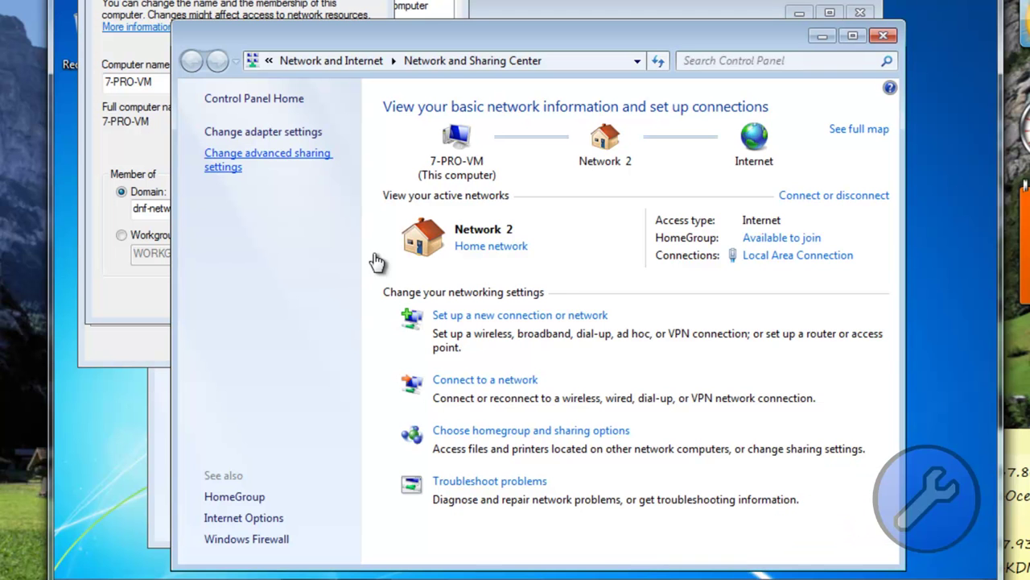
Step: Open the IPv4 properties of Local Area Connection from the adapter settings
key(Tab)
key(Return)
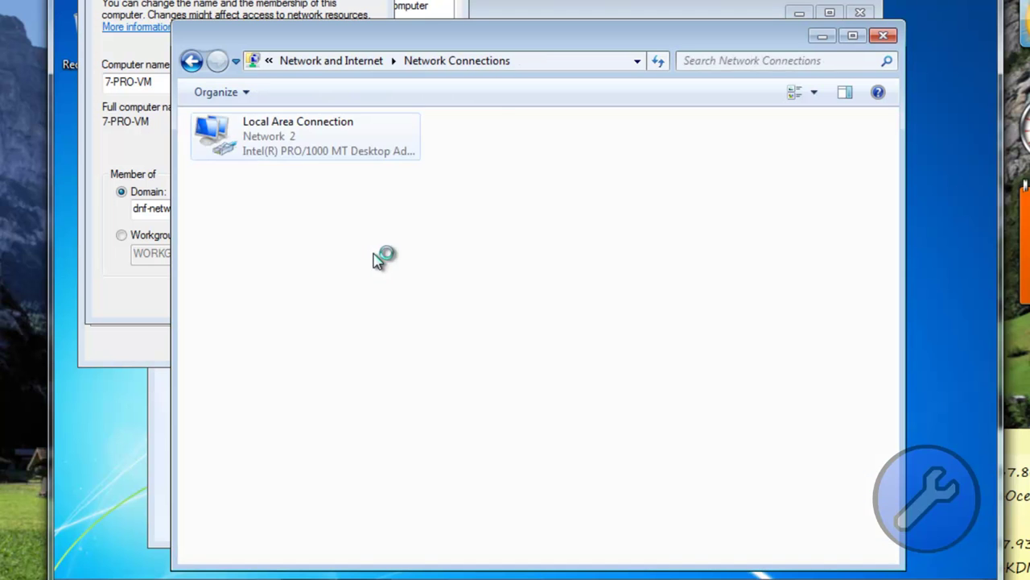
key(shift+F10)
key(Return)
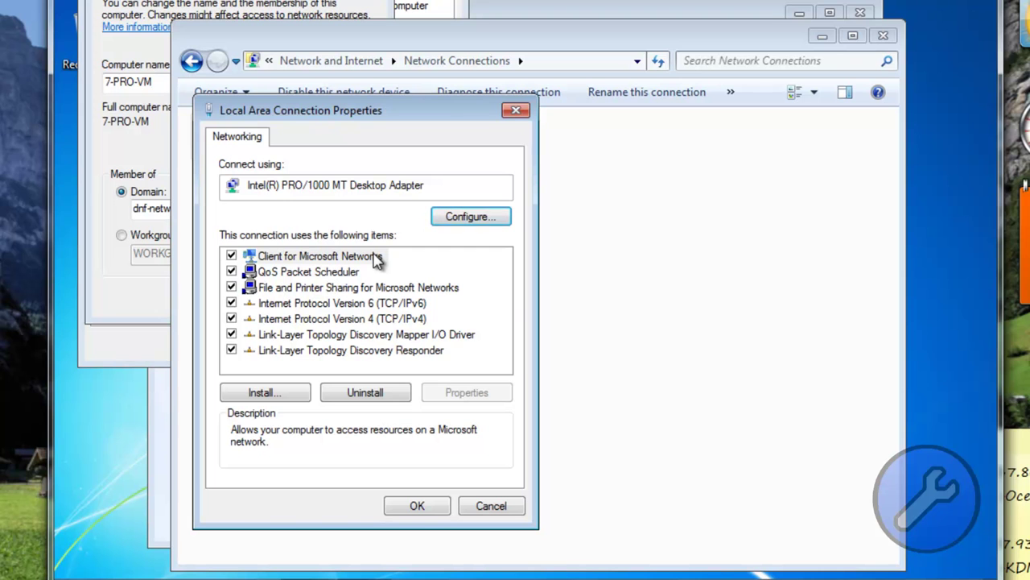
key(Down)
key(Down)
key(Down)
key(Down)
key(alt+r)
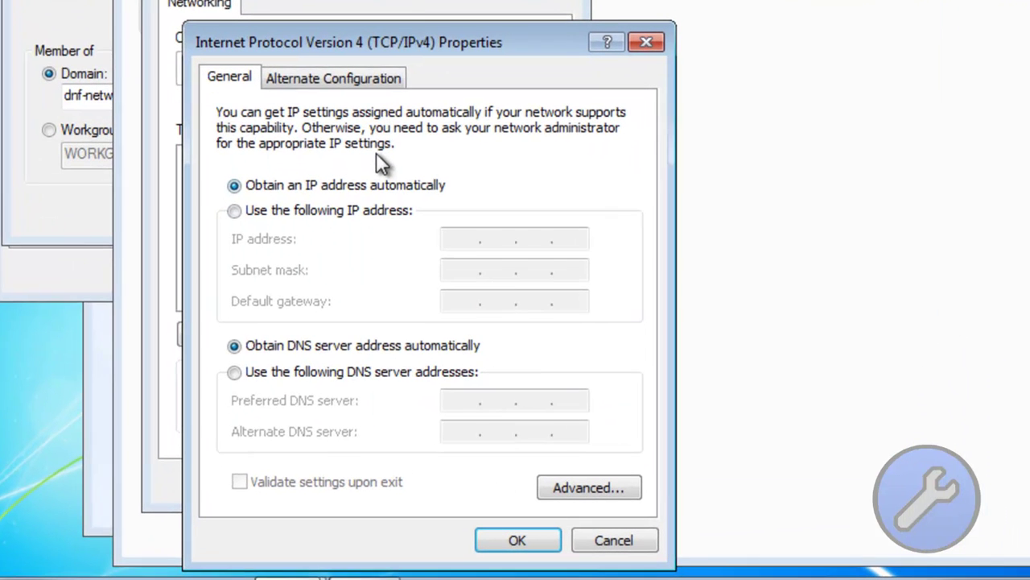
Step: Enter static IP 192.168.1.18, mask 255.255.255.0, gateway 192.169.1.1 and DNS 192.168.1.12
key(alt+s)
key(Tab)
text(192.168.1.18)
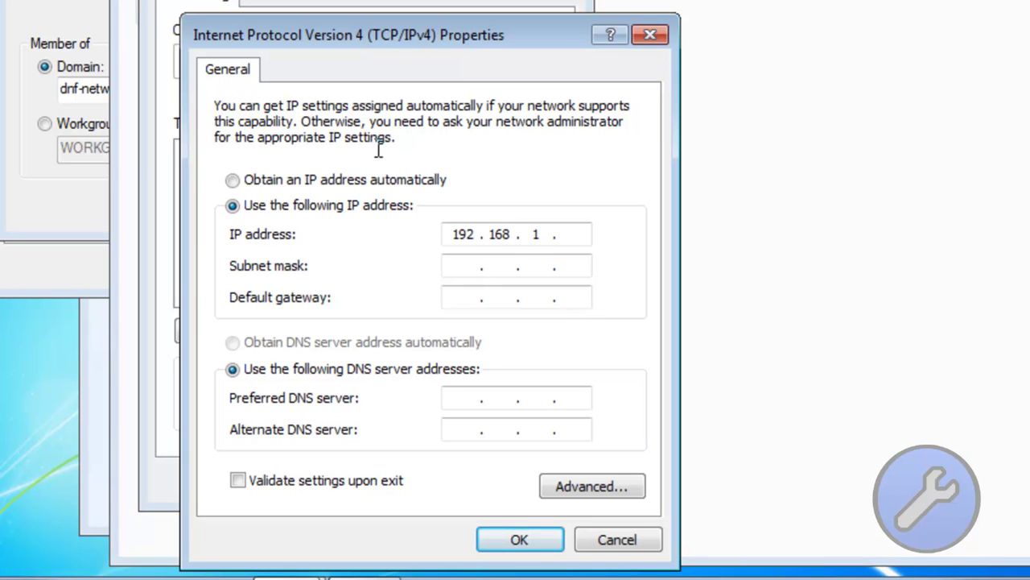
key(Tab)
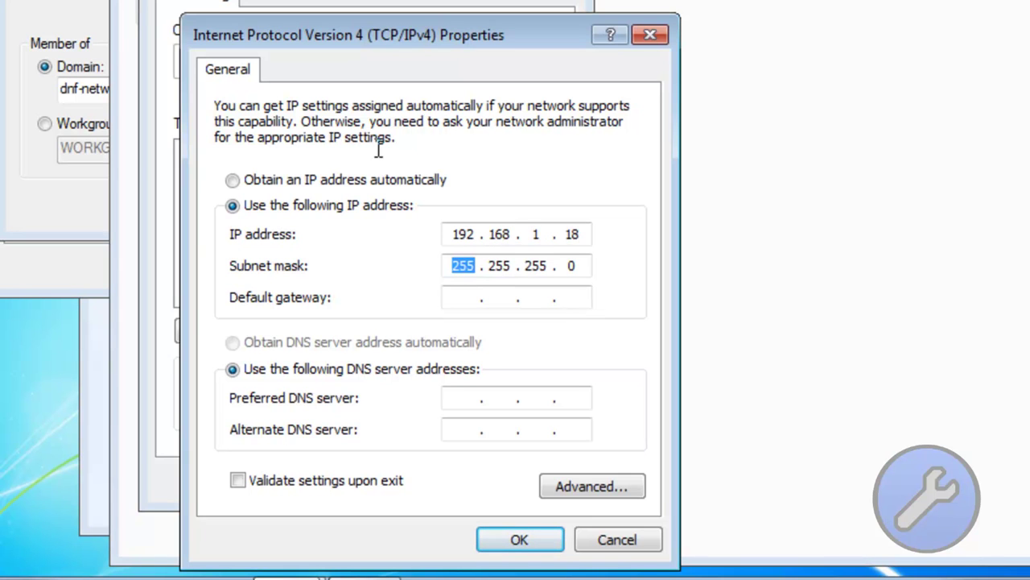
key(Tab)
text(192.169.1)
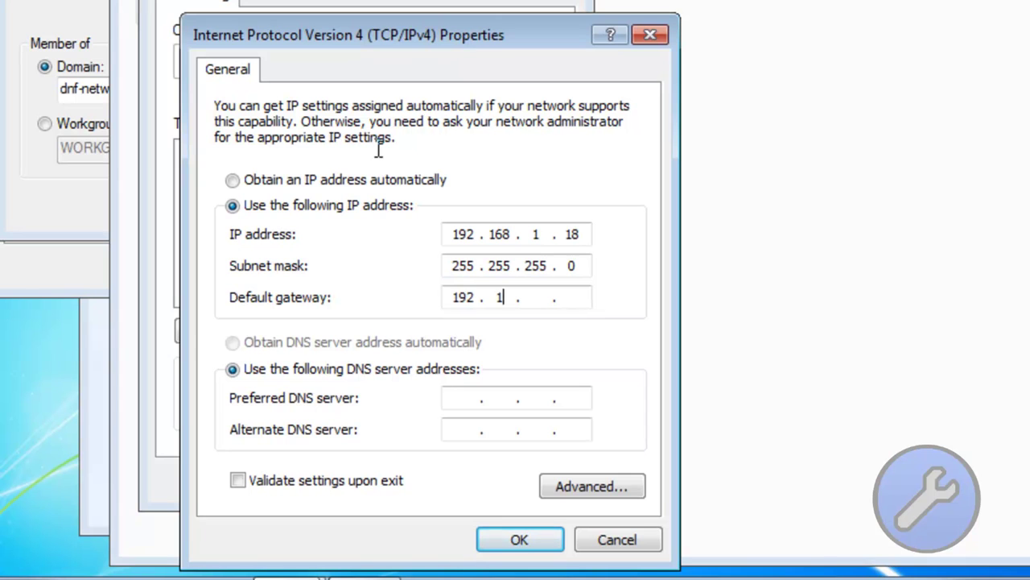
text(.1)
key(Tab)
key(Tab)
text(192 . 168 . 1 . 12)
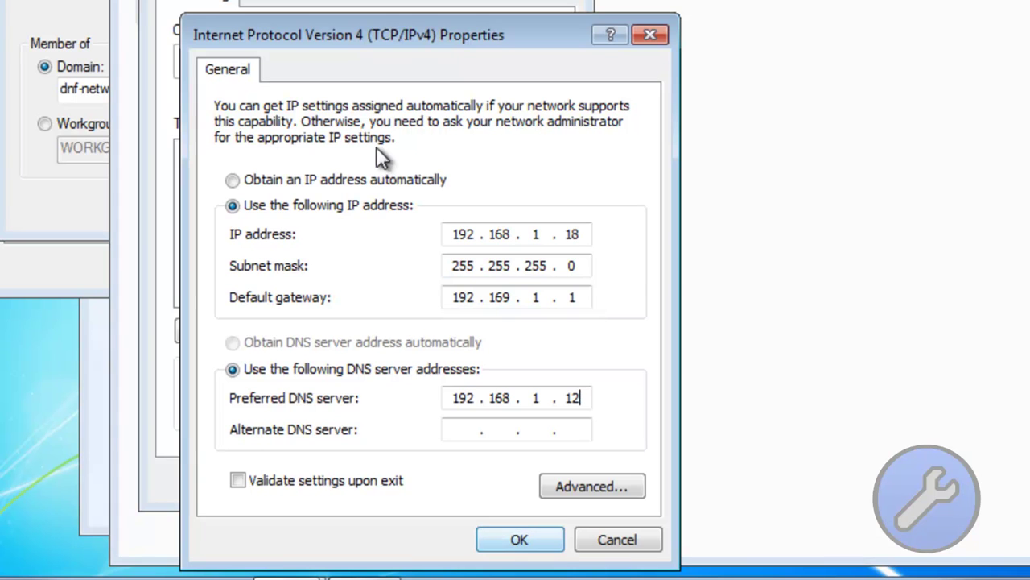
key(Return)
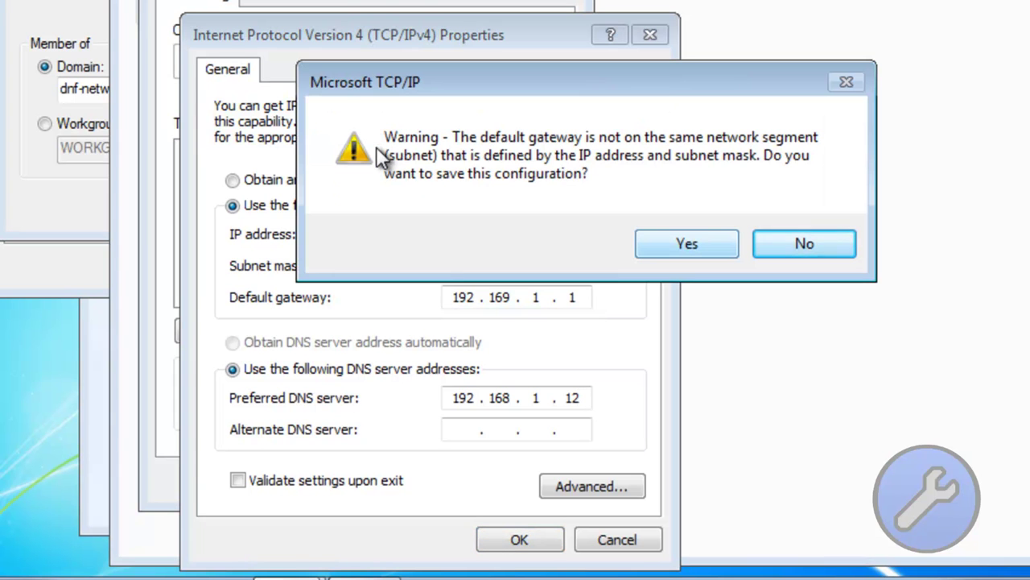
Step: Correct the entry, save the IPv4 settings despite the gateway warning, and close the properties
text(n)
text(2)
key(Return)
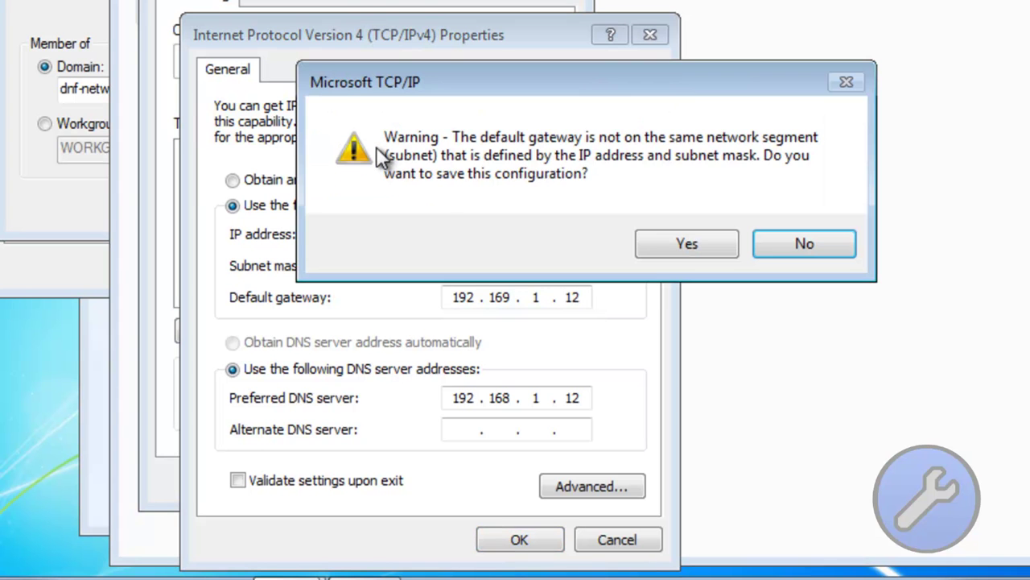
key(n)
key(Escape)
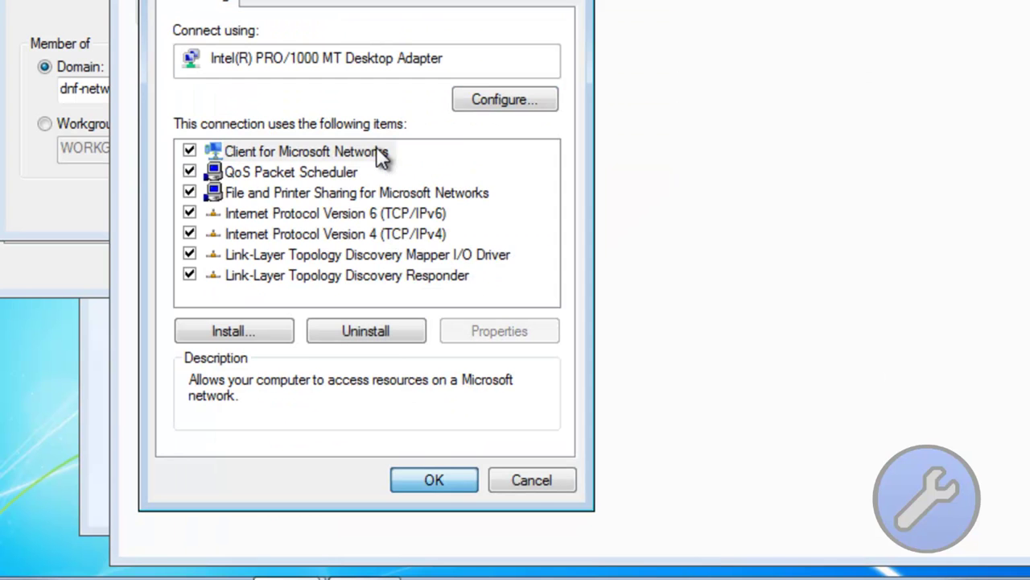
key(Escape)
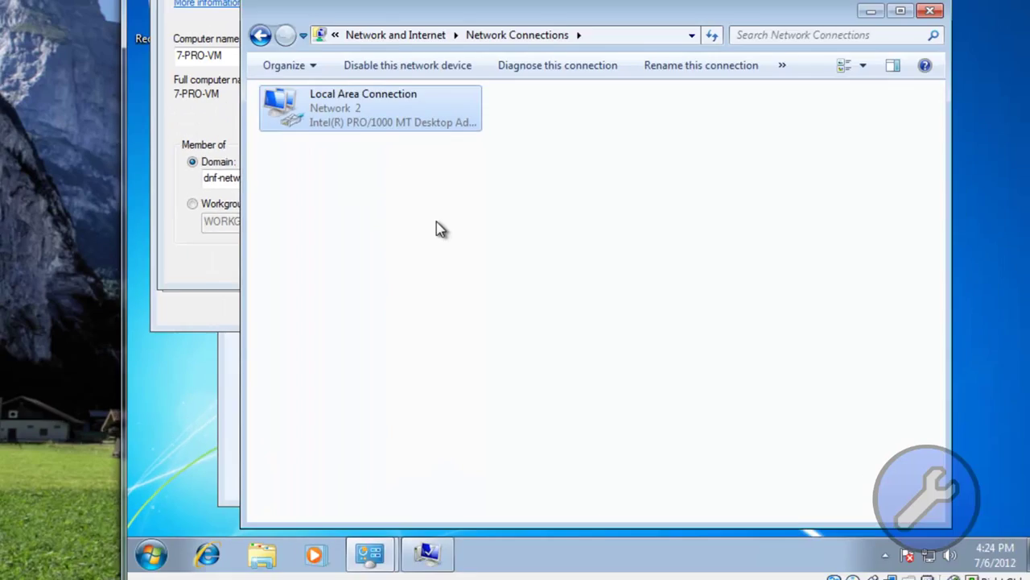
Step: Join dnf-network with the Administrator account and acknowledge the welcome and restart messages
key(alt+Tab)
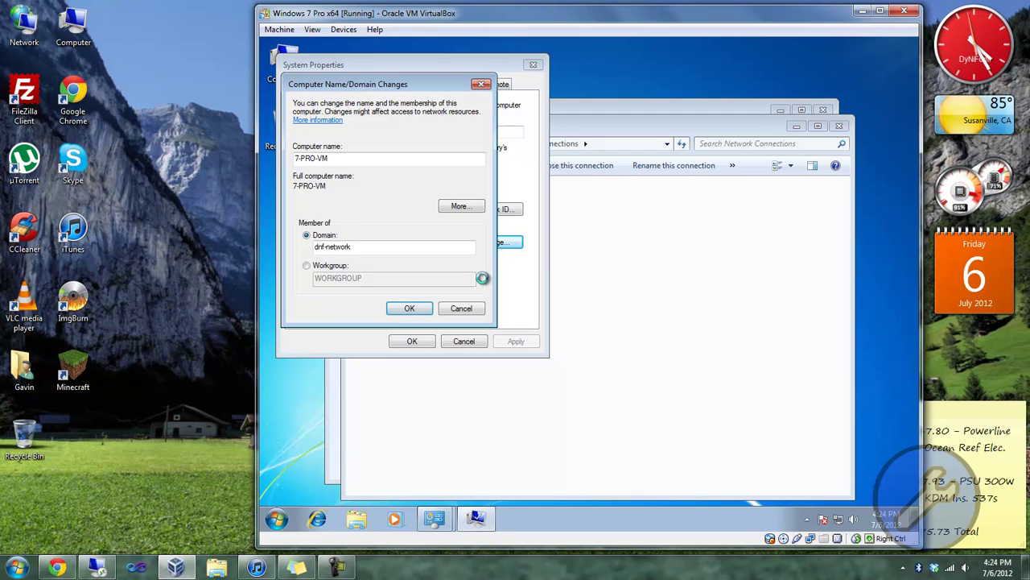
text(Administrat)
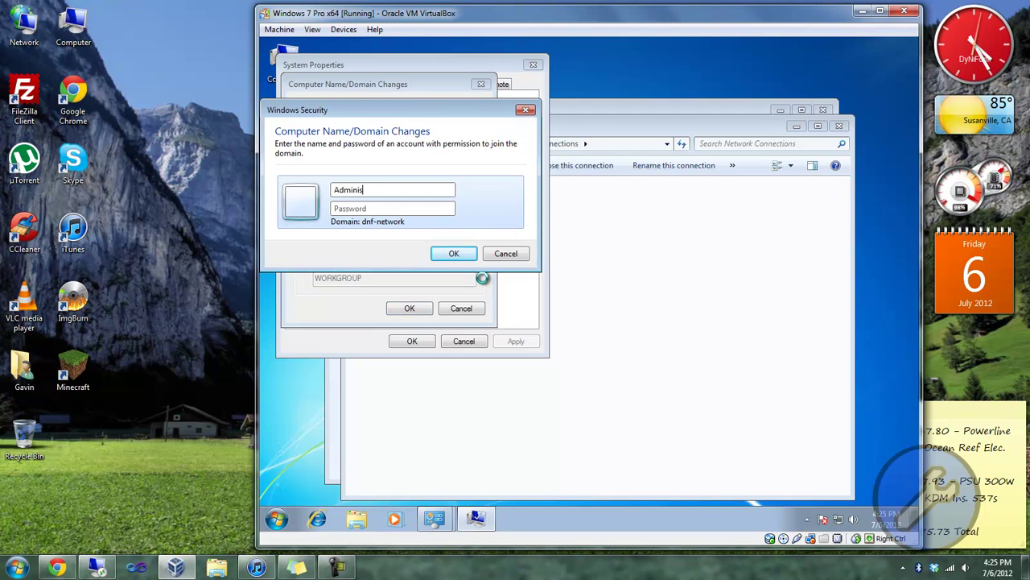
text(or)
key(Tab)
text(•••••••••)
key(Return)
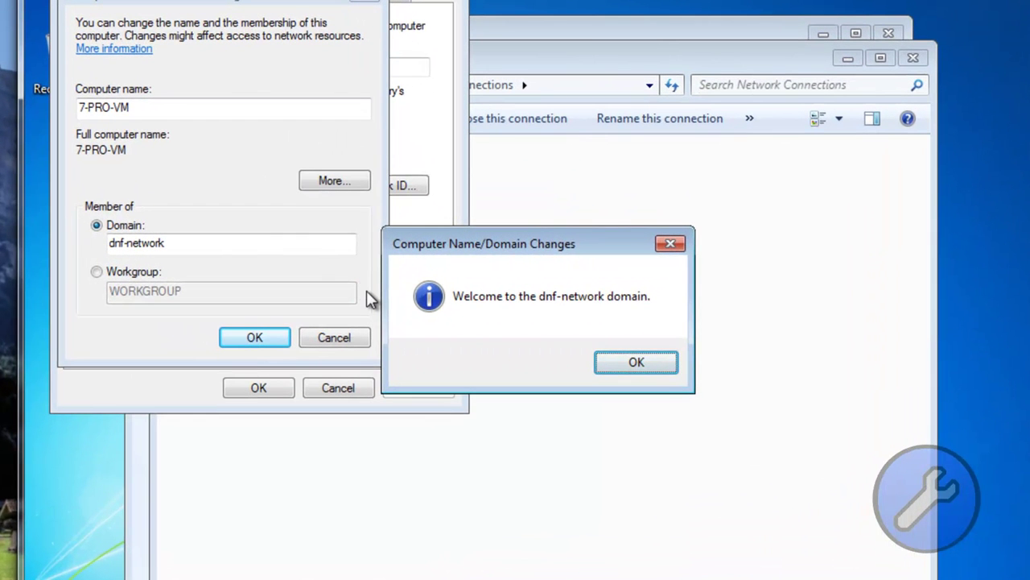
key(Return)
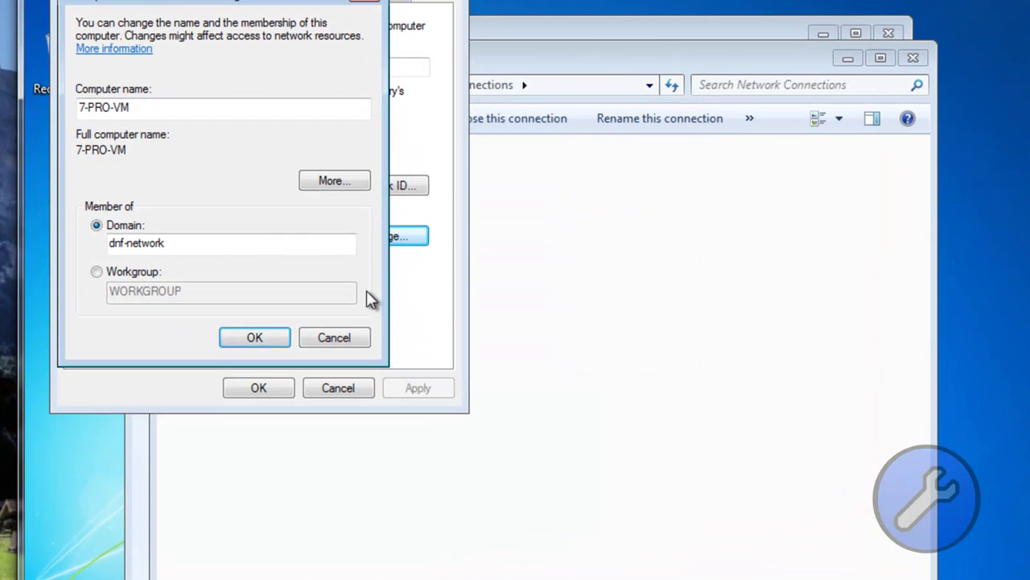
key(Return)
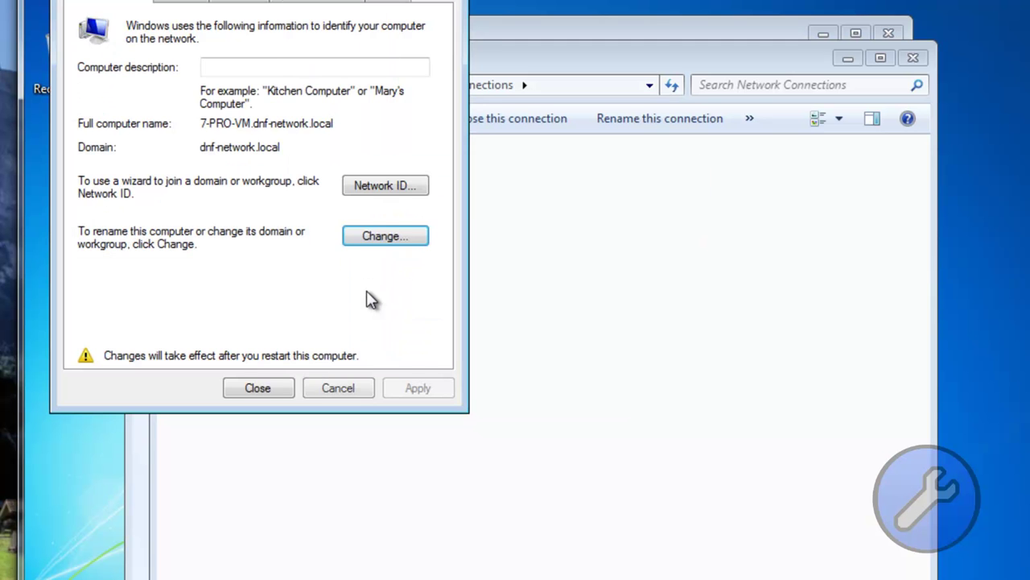
key(Escape)
key(Escape)
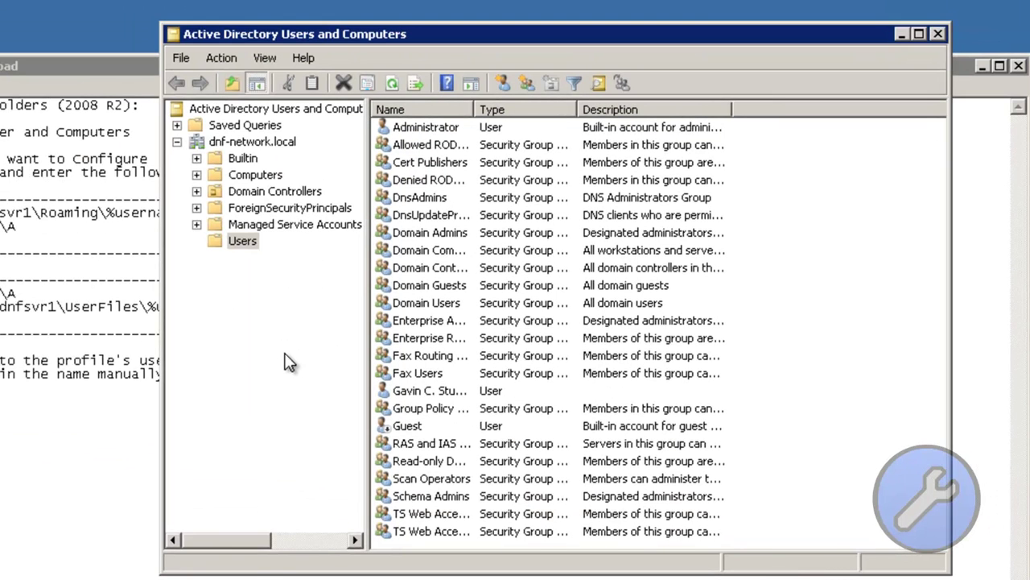
Step: Show the domain user's Profile tab with \\dnfsvr1\Roaming profile and Z: UserFiles home folder
key(Tab)
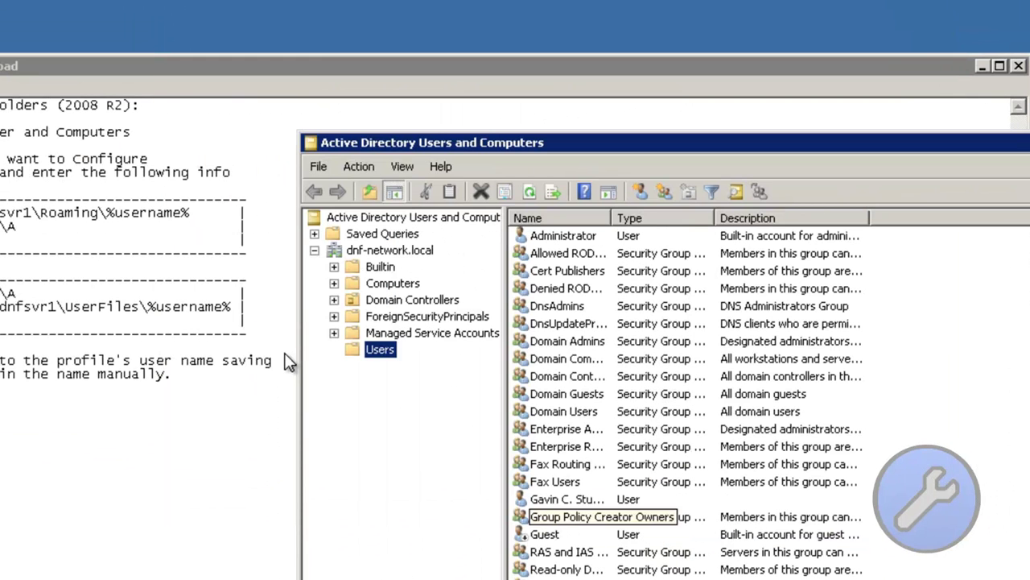
key(Up)
key(shift+F10)
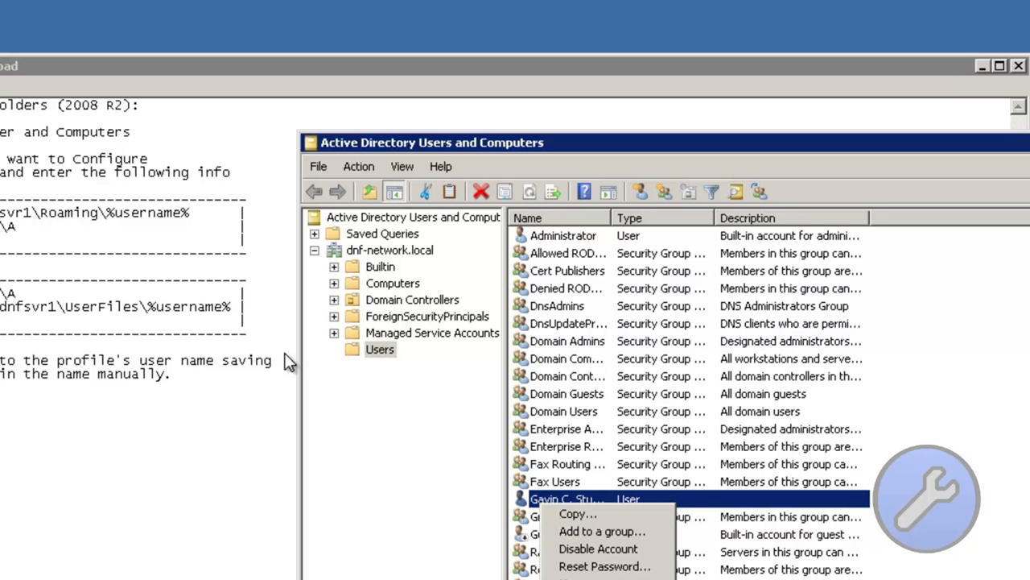
key(Up)
key(Return)
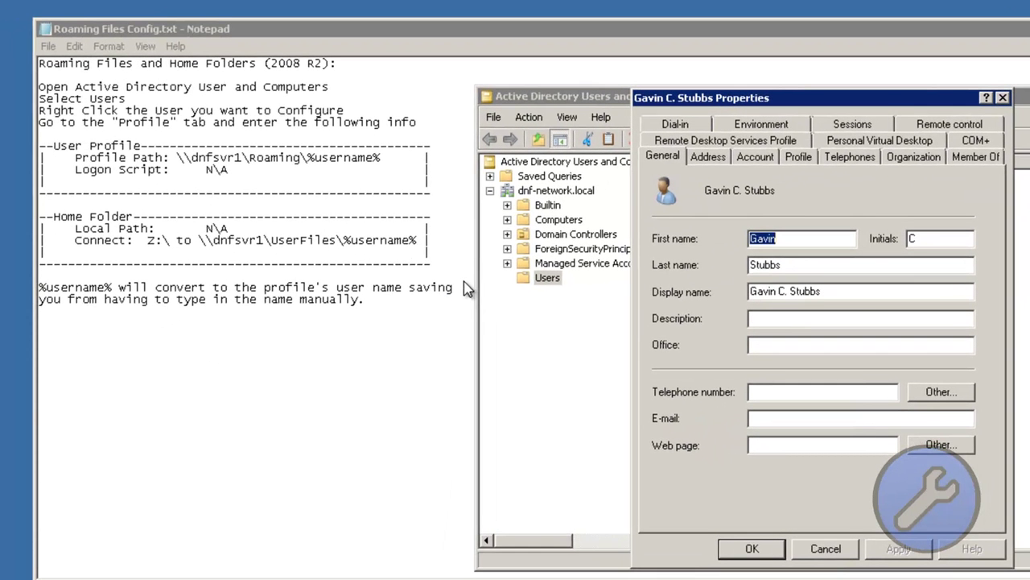
key(ctrl+Tab)
key(ctrl+Tab)
key(ctrl+Tab)
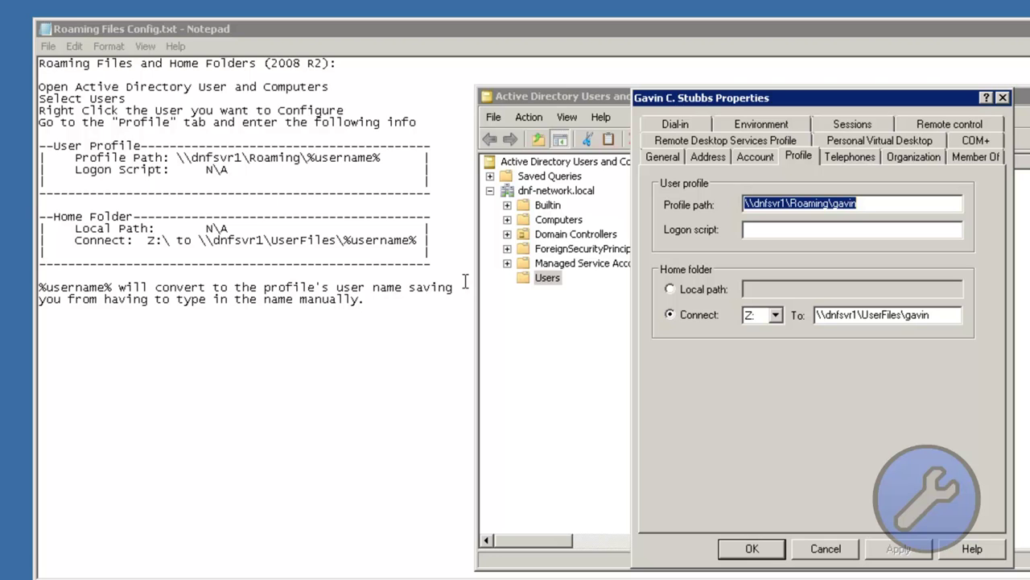
Step: Open the server's Computer window from the Start menu
key(super)
key(Up)
key(Up)
key(Up)
key(Up)
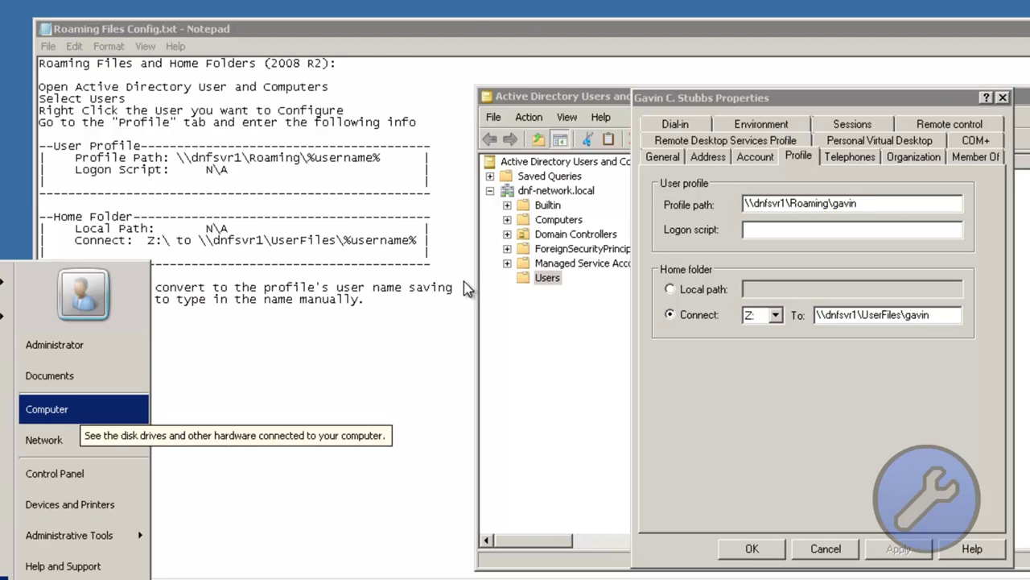
key(Return)
Step: Locate the UserFiles and Roaming folders on Local Disk (C:), then close it and the user's properties
key(Down)
key(Return)
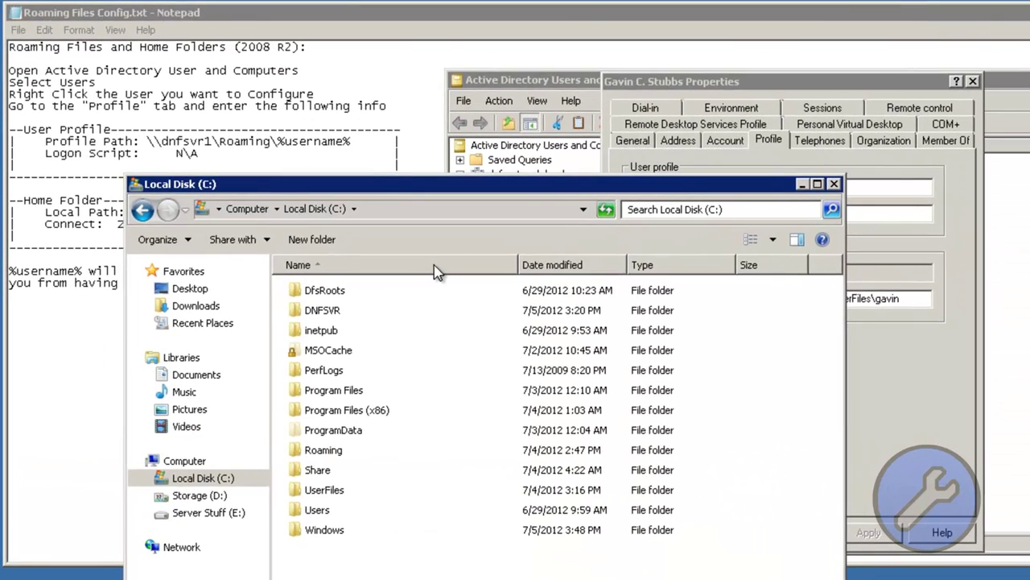
drag(483, 188, 508, 274)
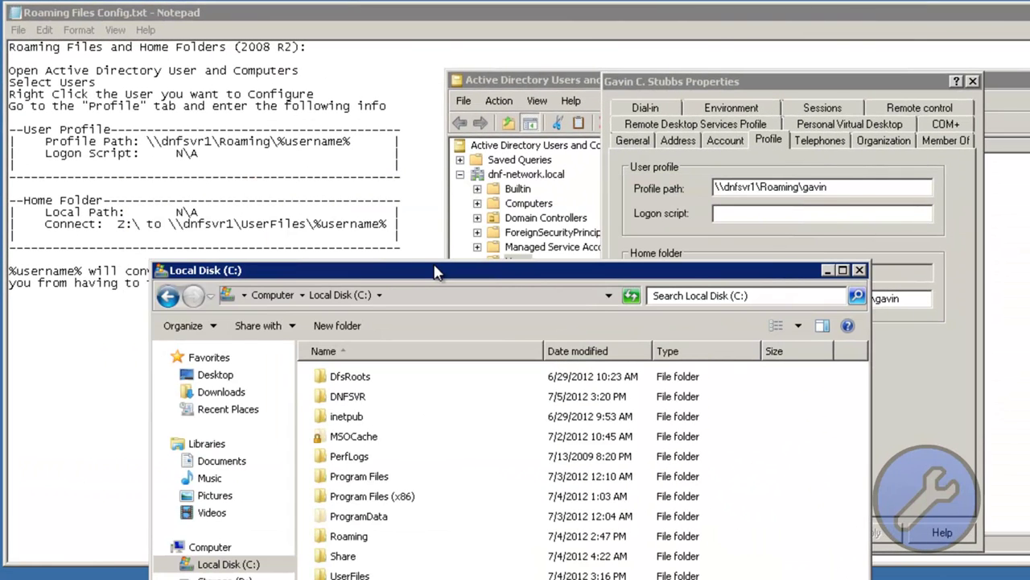
key(u)
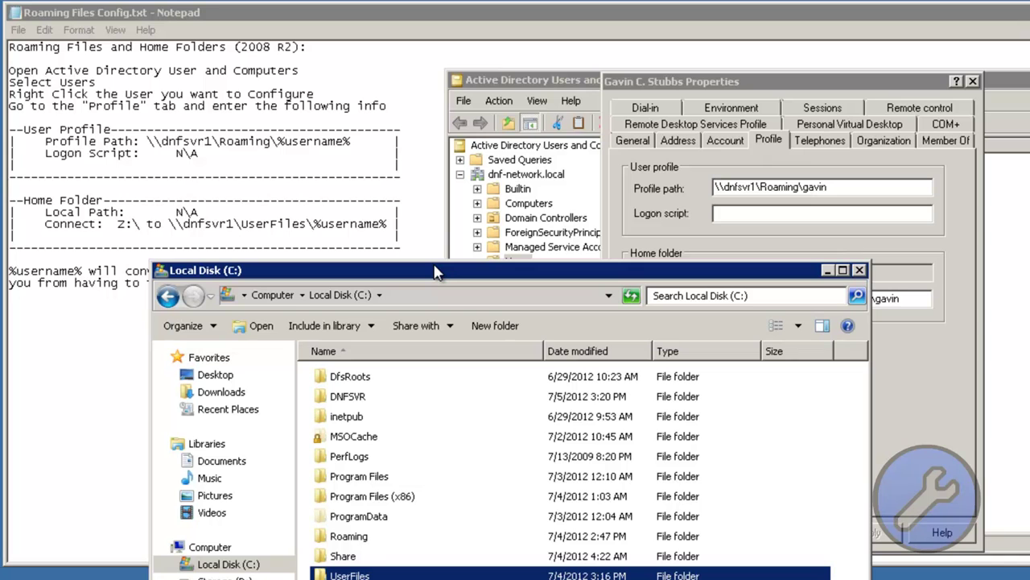
key(r)
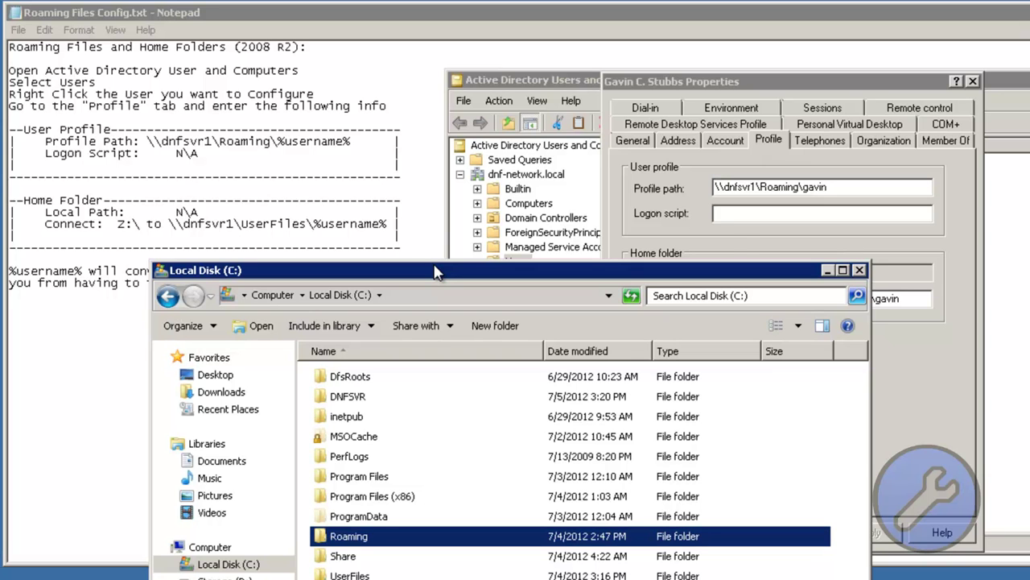
key(alt+F4)
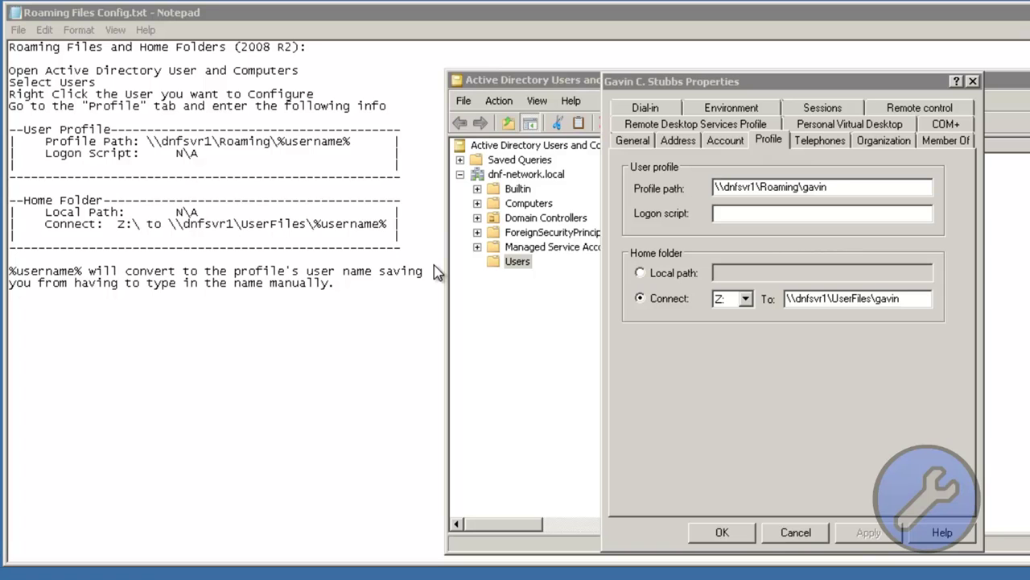
key(Return)
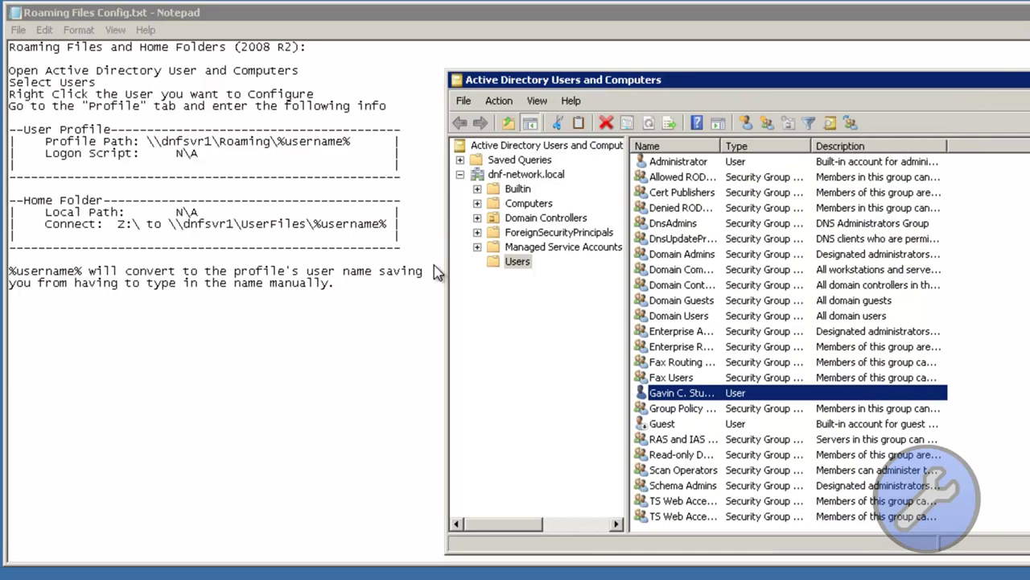
Step: Close Active Directory Users and Computers and open the Administrator profile folder from Desktop
key(alt+F4)
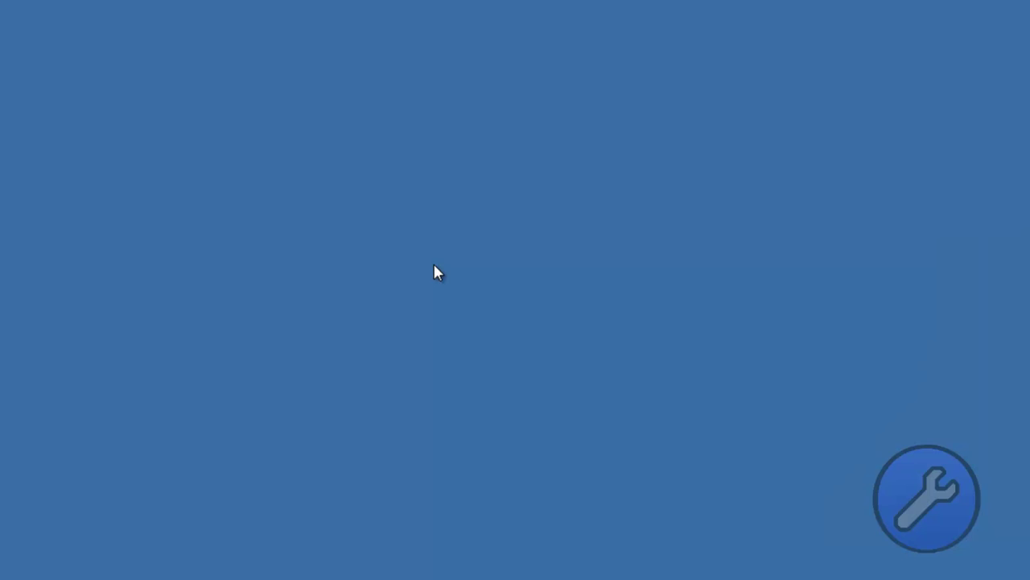
key(super)
key(Down)
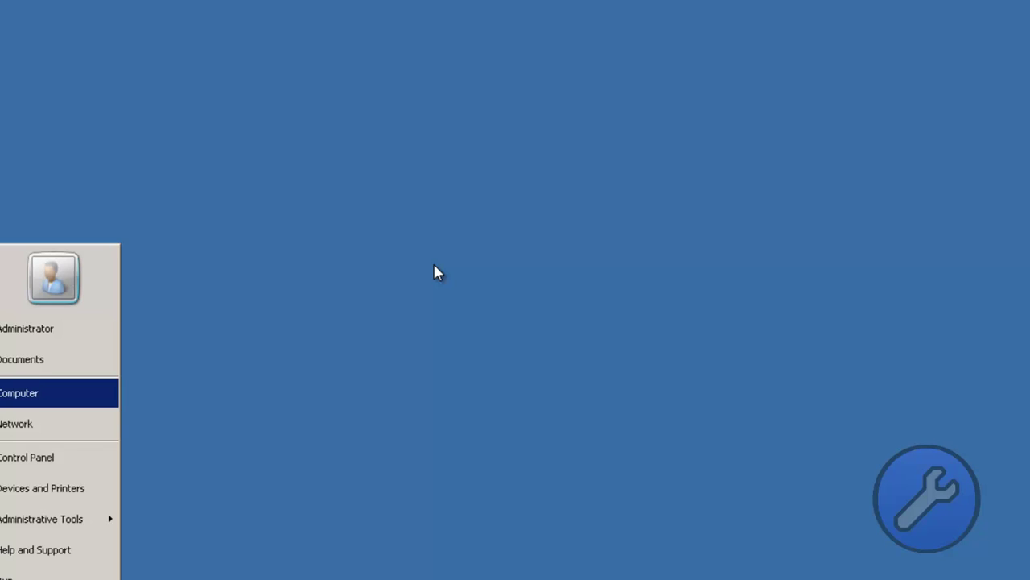
key(Return)
key(alt+Up)
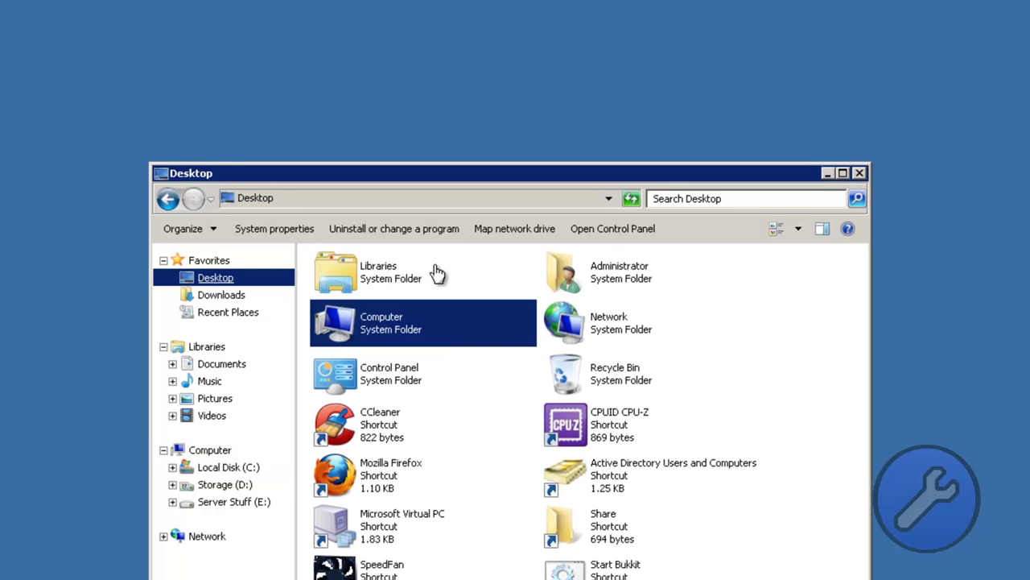
key(Up)
key(Right)
key(Return)
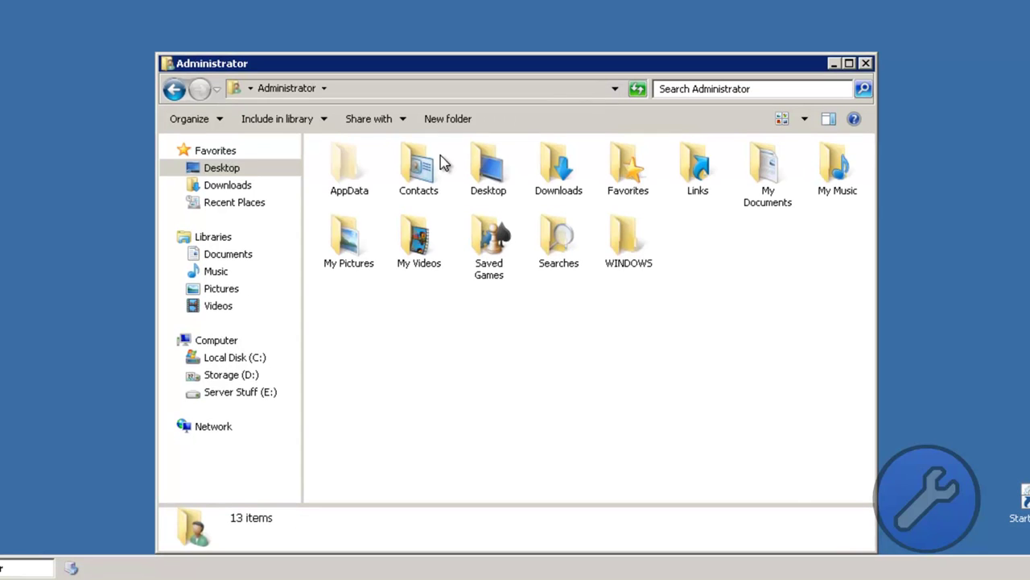
Step: Select all 13 Administrator profile folders and move to Local Disk (C:)
drag(834, 252, 354, 199)
drag(441, 158, 440, 158)
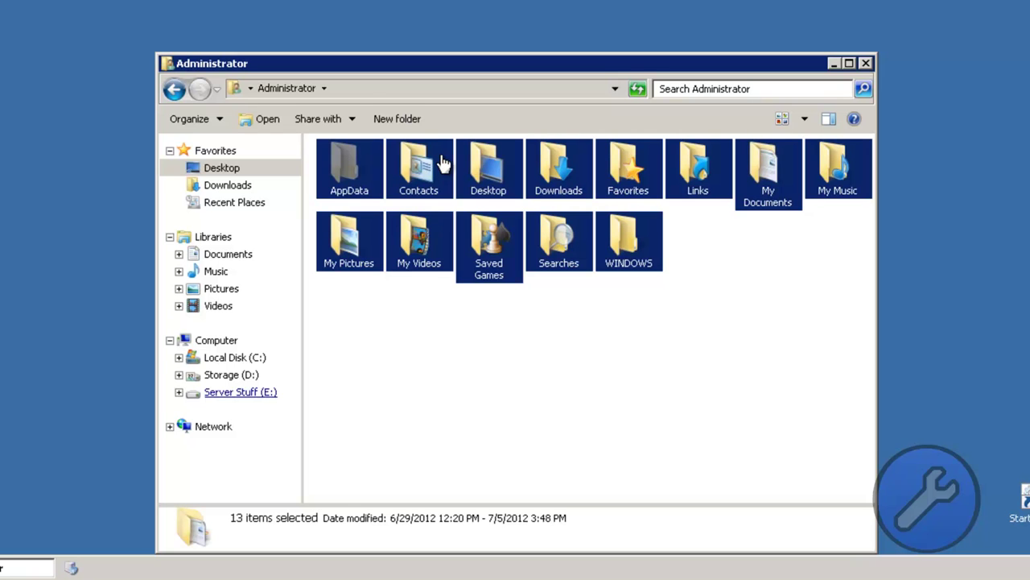
key(Up)
key(Up)
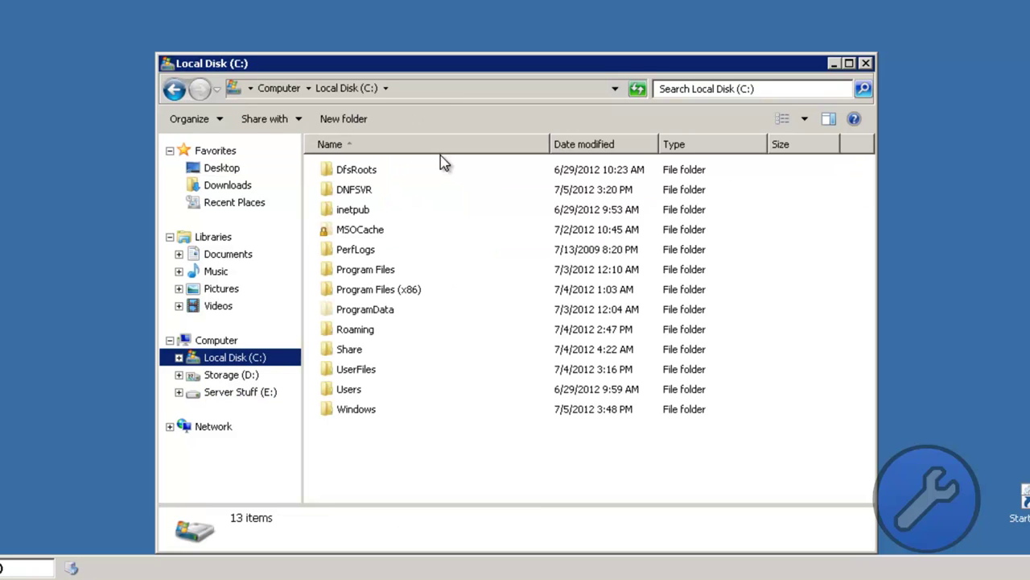
Step: Paste the profile folders into the user's folder under C:\UserFiles, skipping locked files
key(Tab)
key(u)
key(Return)
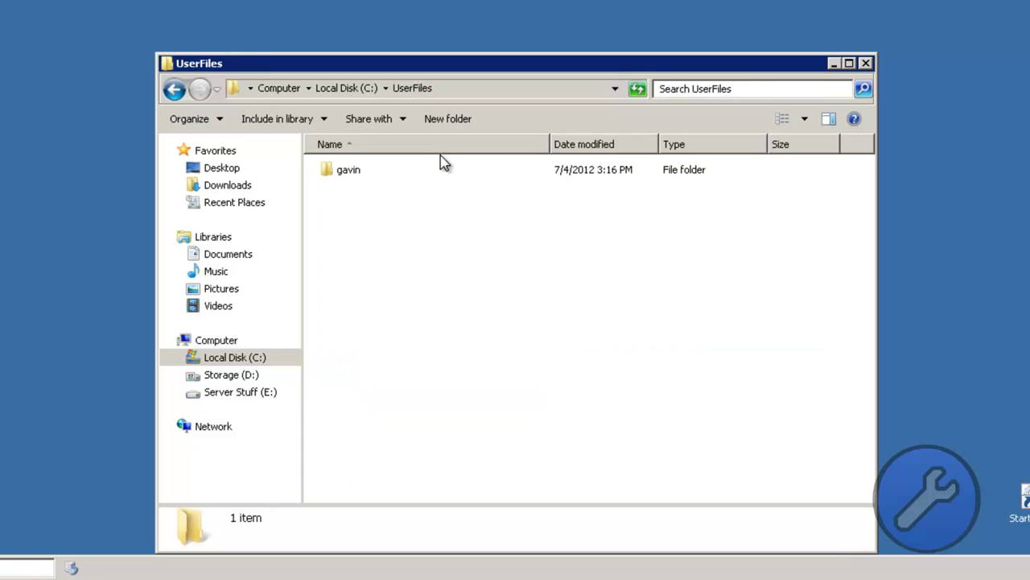
key(g)
key(Return)
key(ctrl+v)
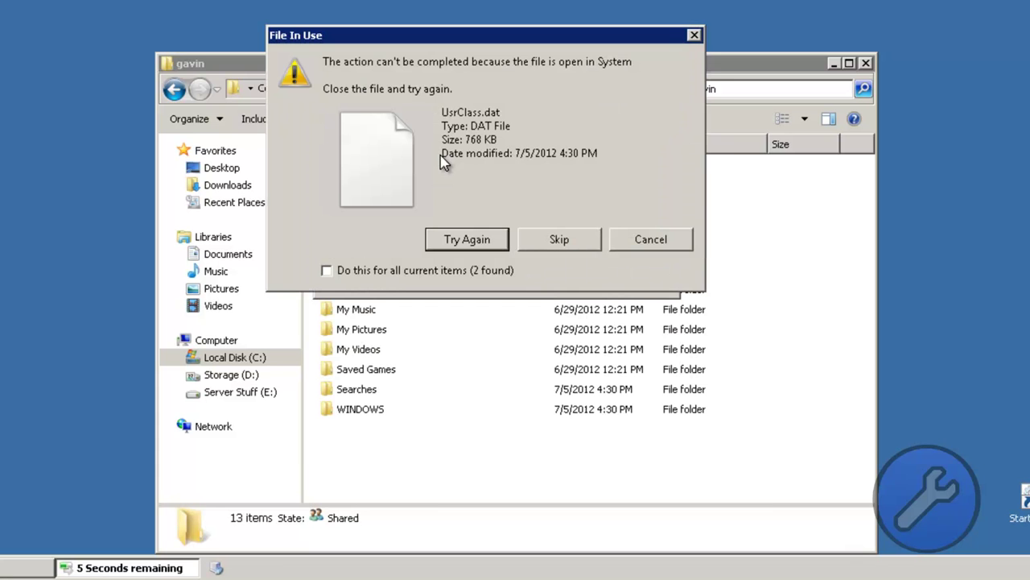
key(Tab)
key(Return)
key(Return)
key(Return)
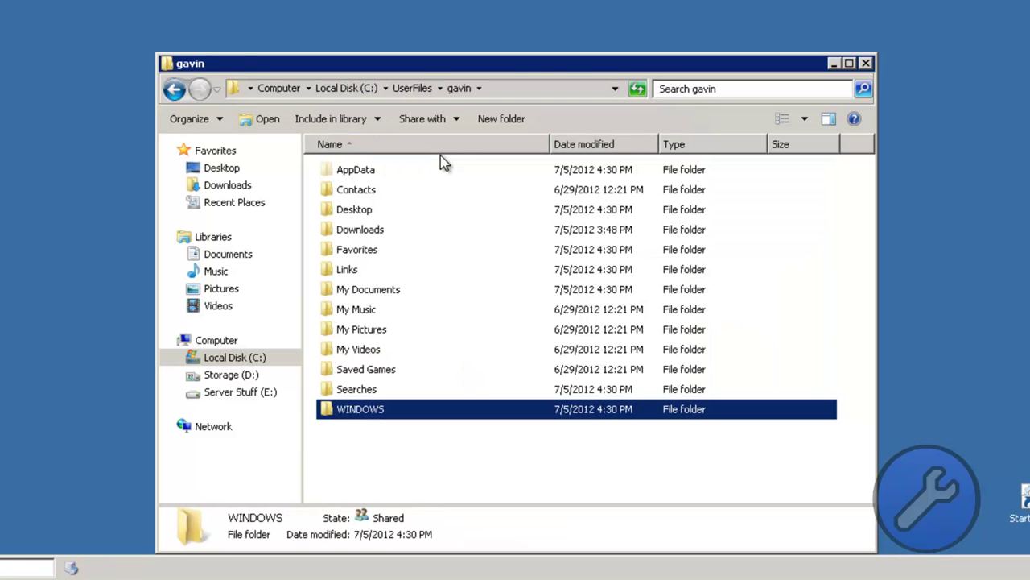
Step: Permanently delete the three items in My Documents, then close the Explorer window
key(m)
key(Return)
key(ctrl+a)
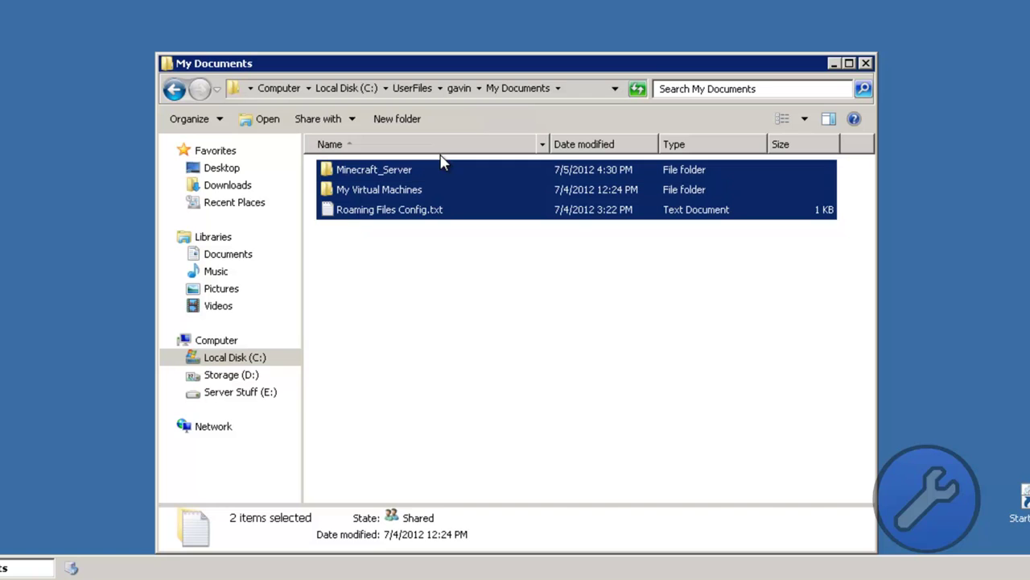
key(BackSpace)
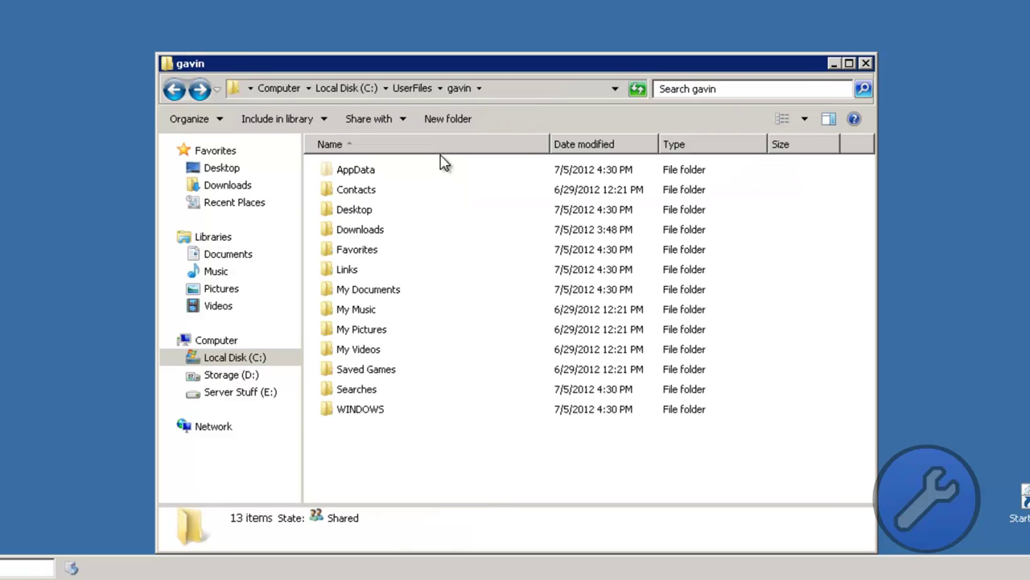
key(alt+Right)
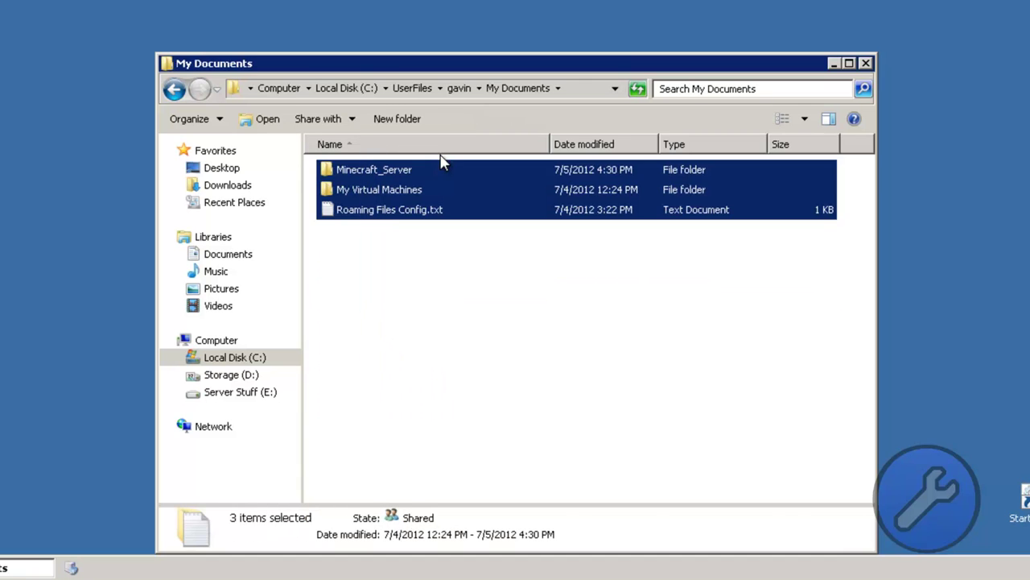
key(shift+Delete)
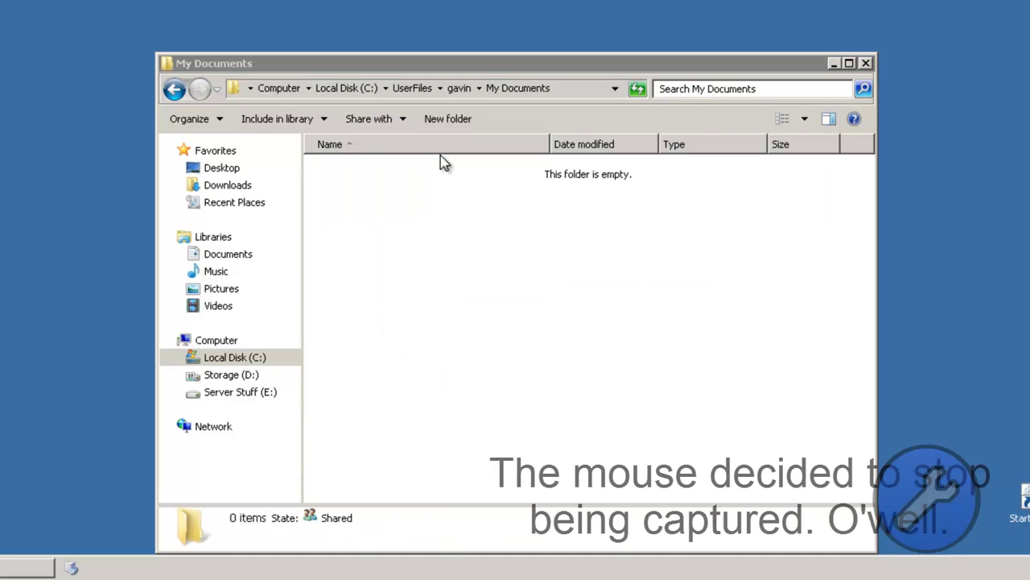
key(Return)
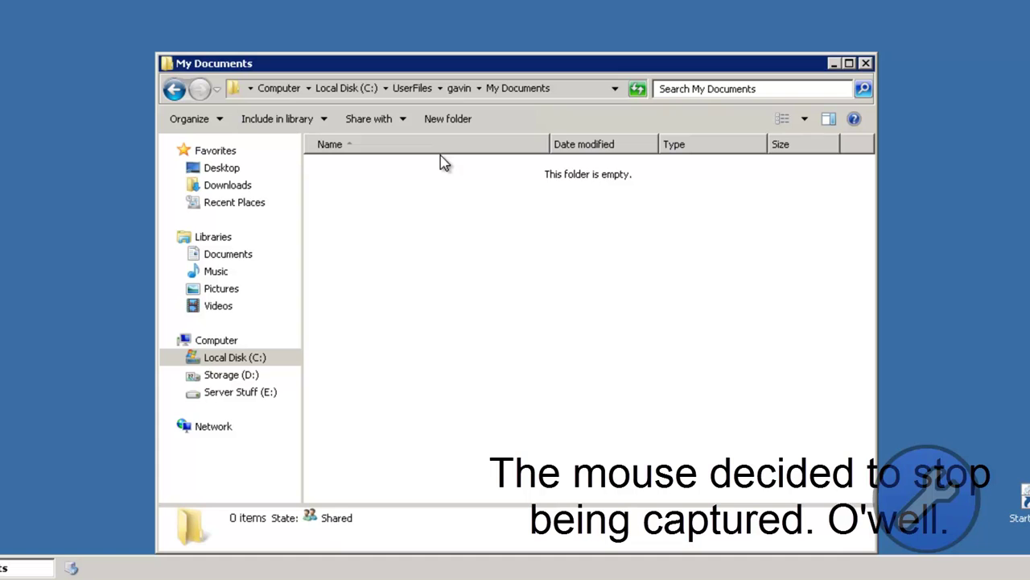
key(alt+Up)
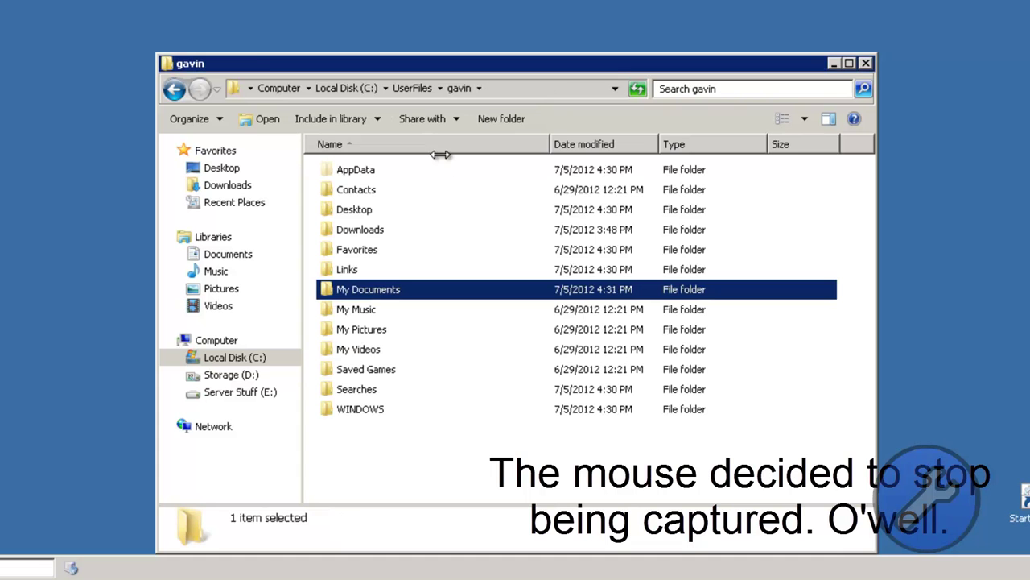
key(alt+F4)
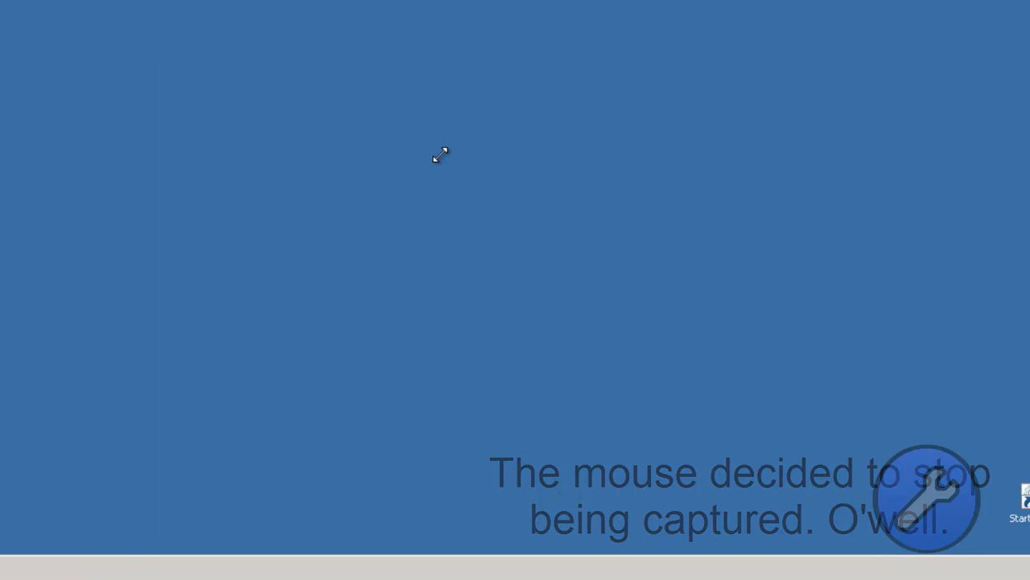
Step: Disconnect the Windows Server 2008 R2 session from the Start menu's log-off options
key(super)
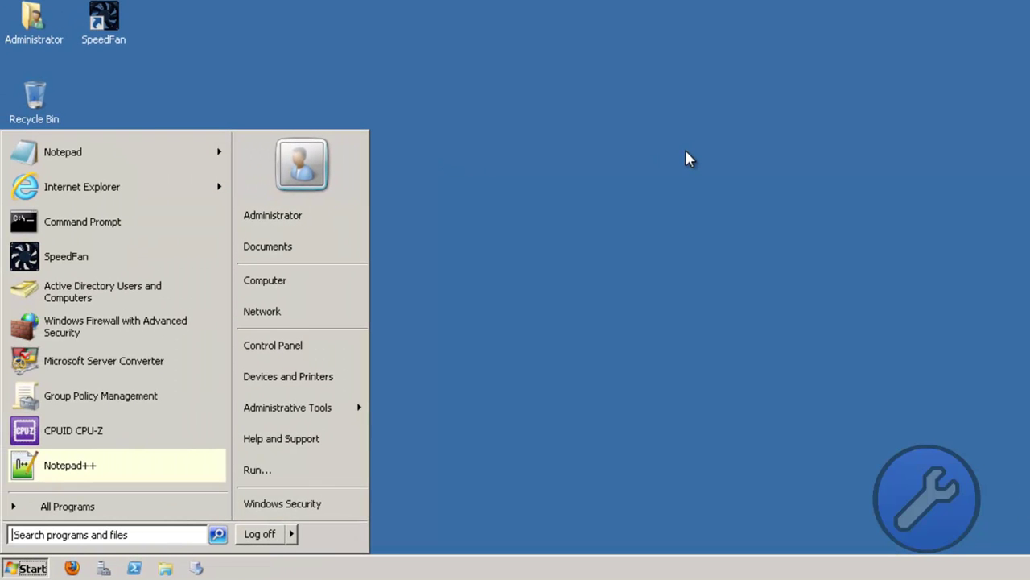
key(Right)
key(Right)
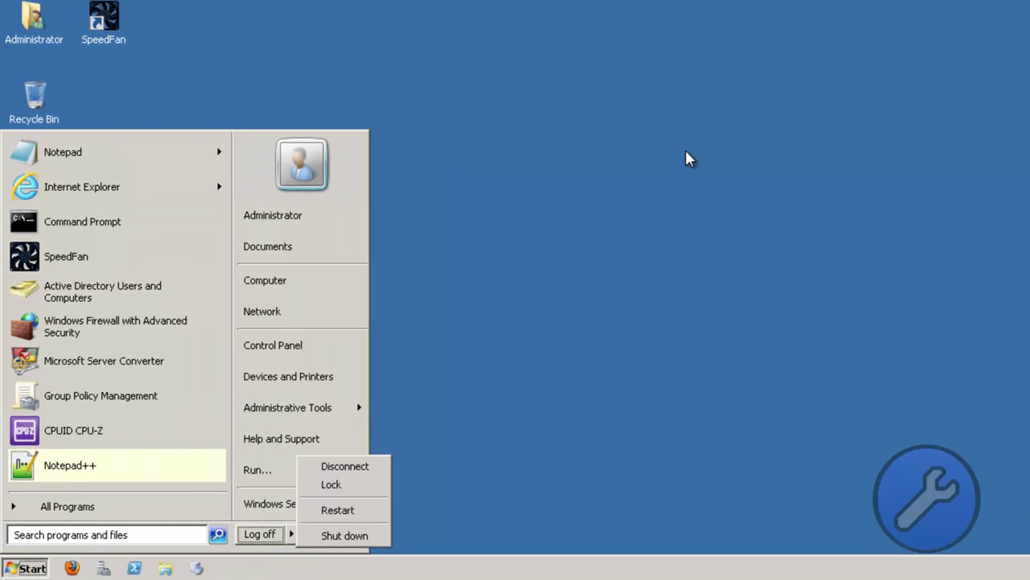
key(Left)
key(Right)
key(Up)
key(Up)
key(Up)
key(Up)
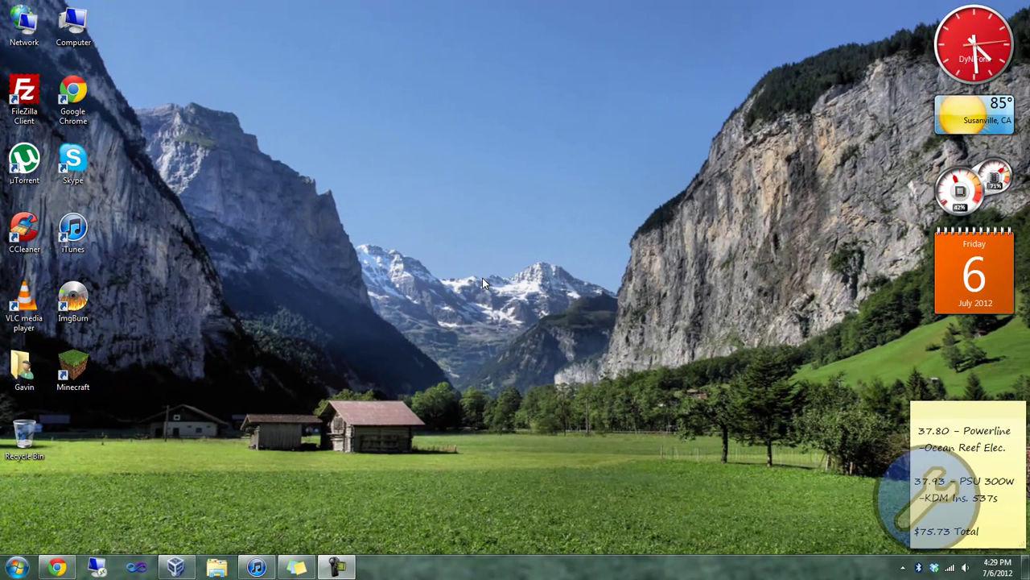
key(super)
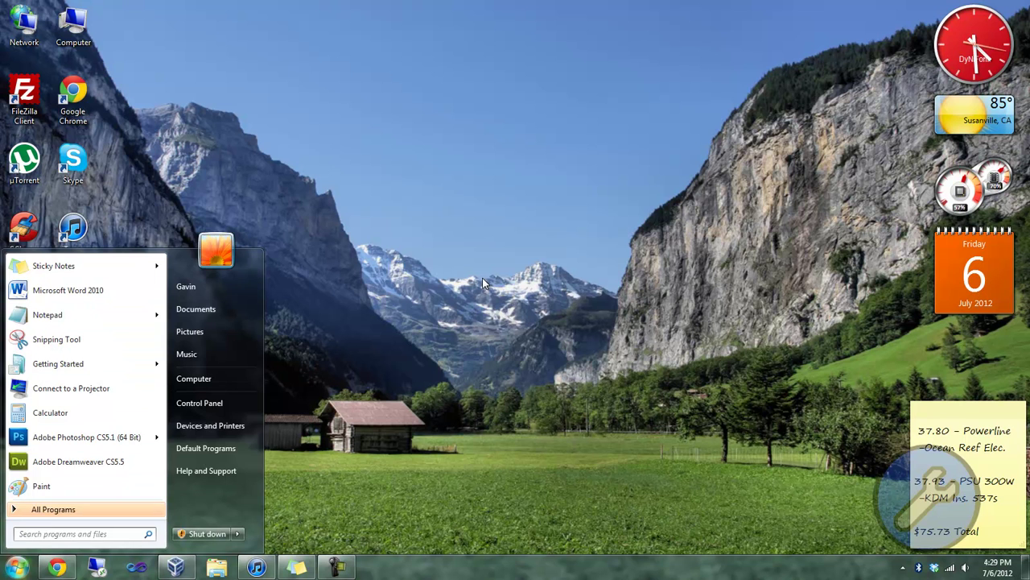
Step: Launch Remote Desktop Connection and connect to dnfsvr1 with the domain user's name and password
text(remote)
key(Return)
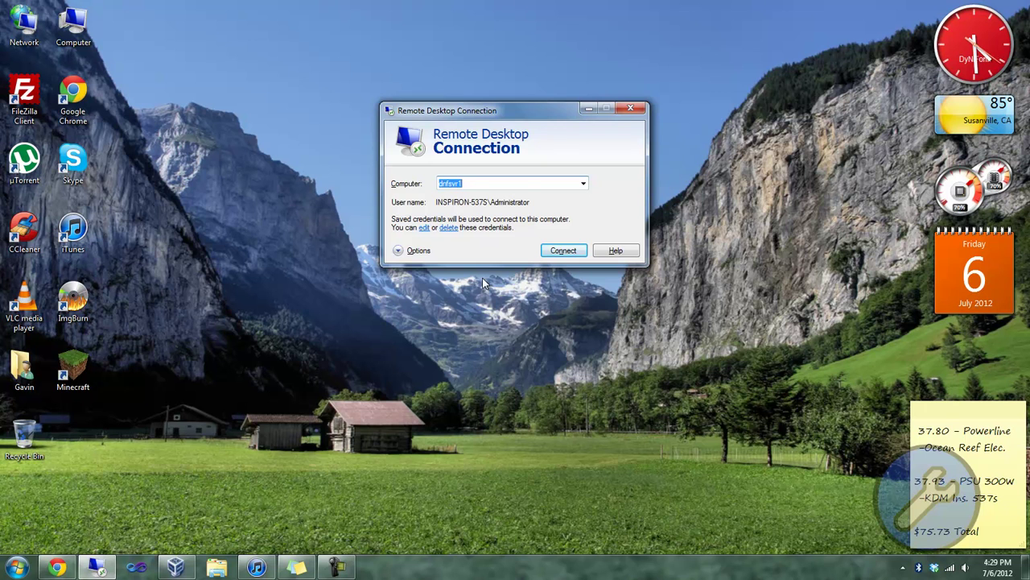
key(Tab)
key(Return)
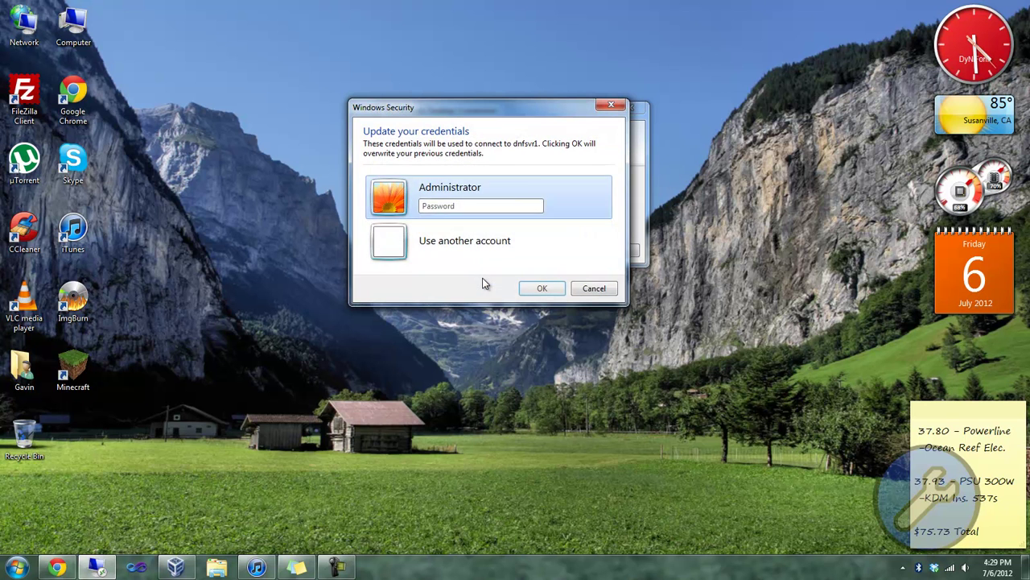
key(Down)
text(Gavin)
key(Tab)
text(*******)
key(Return)
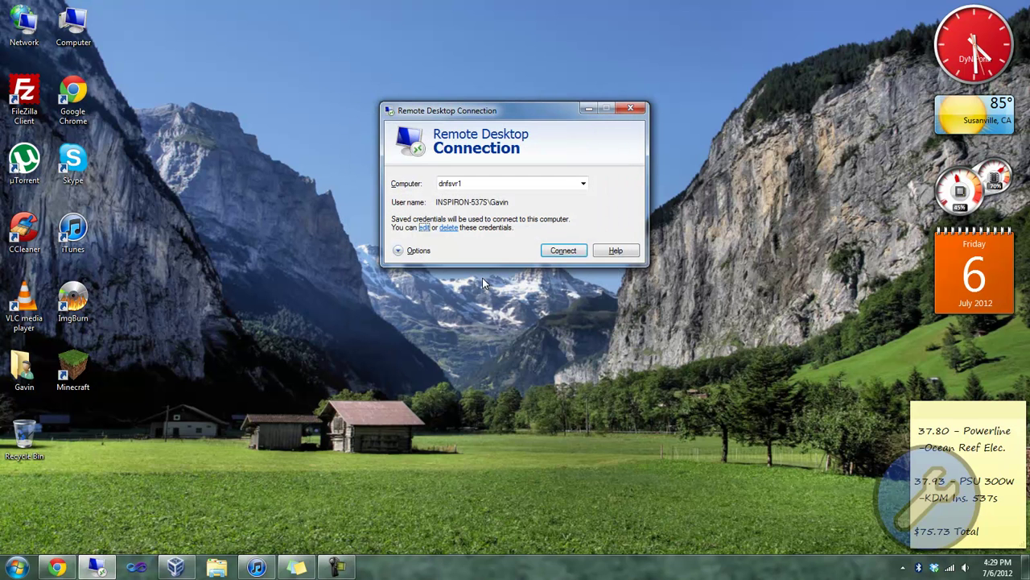
key(Return)
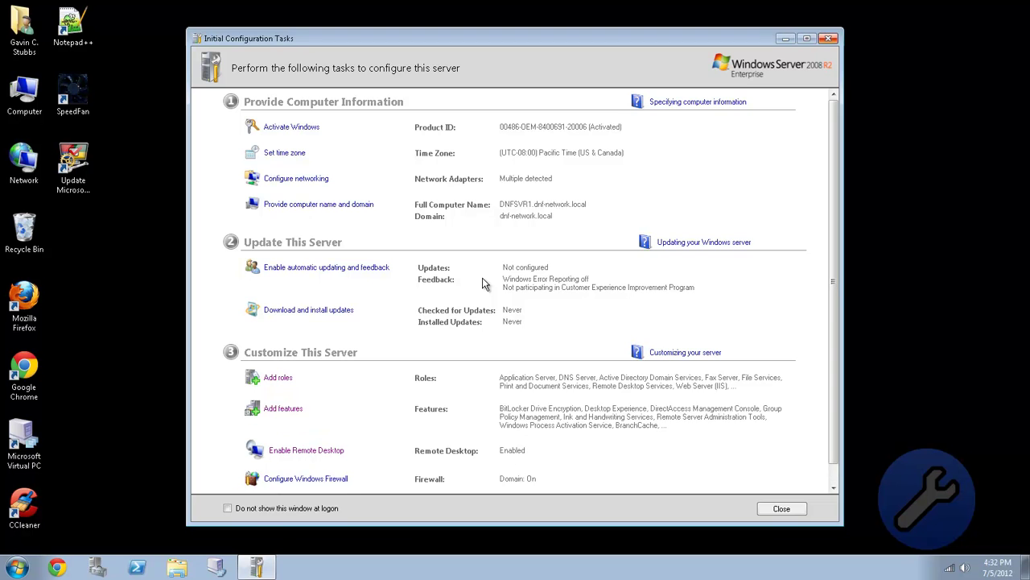
Step: Close Initial Configuration Tasks and Server Manager, then open the mapped Z: network drive
key(alt+F4)
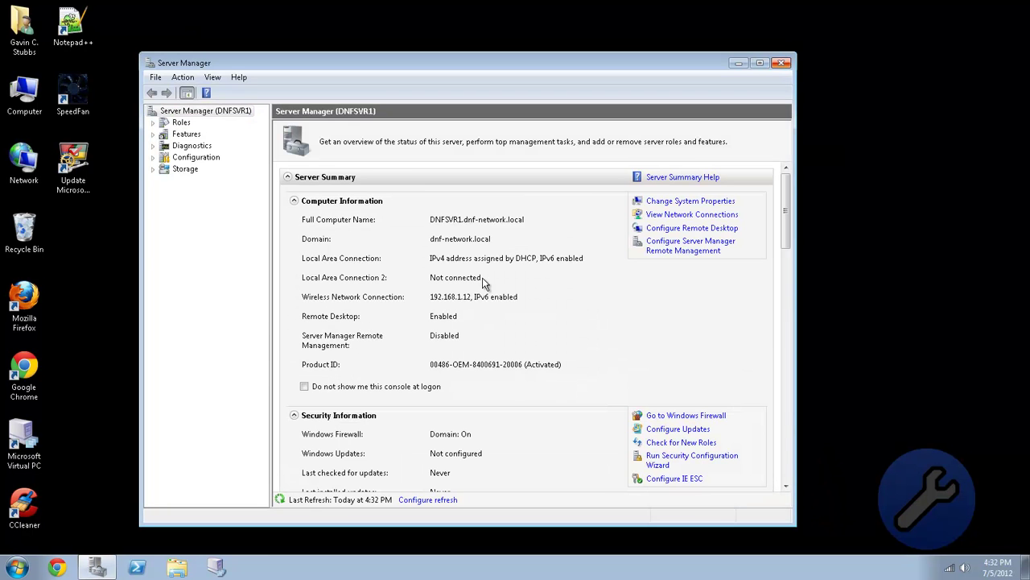
key(alt+F4)
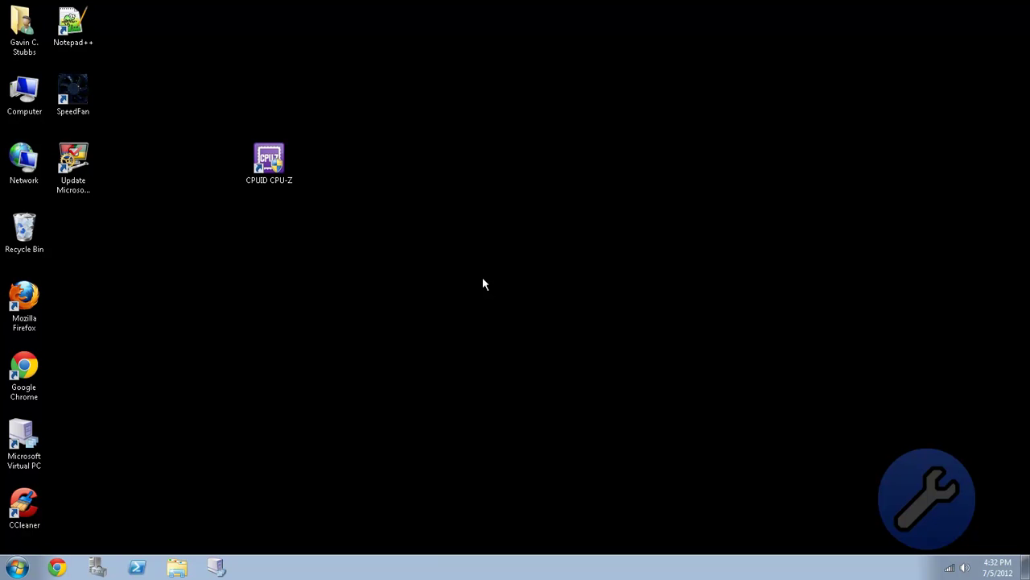
key(super)
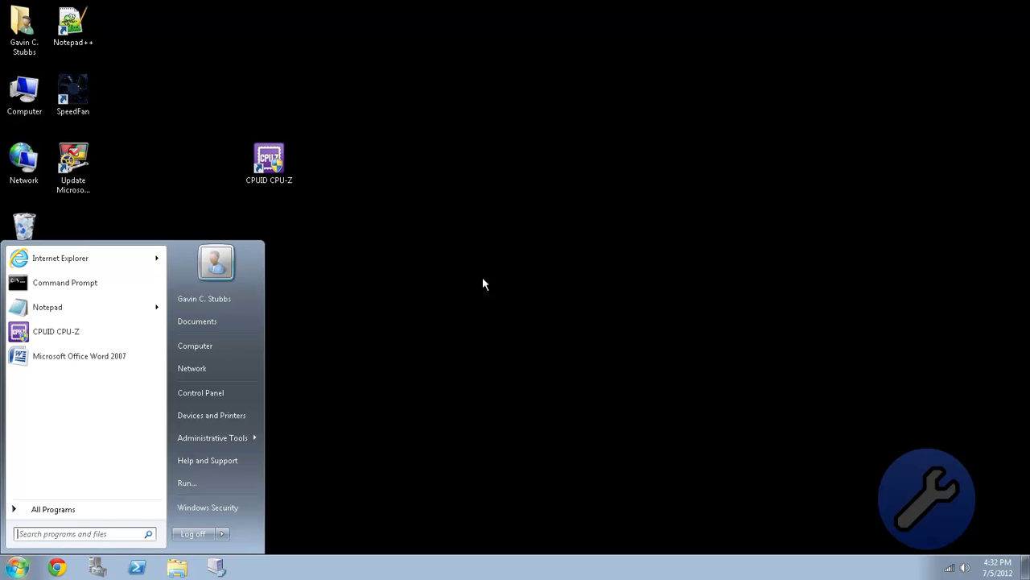
key(super+e)
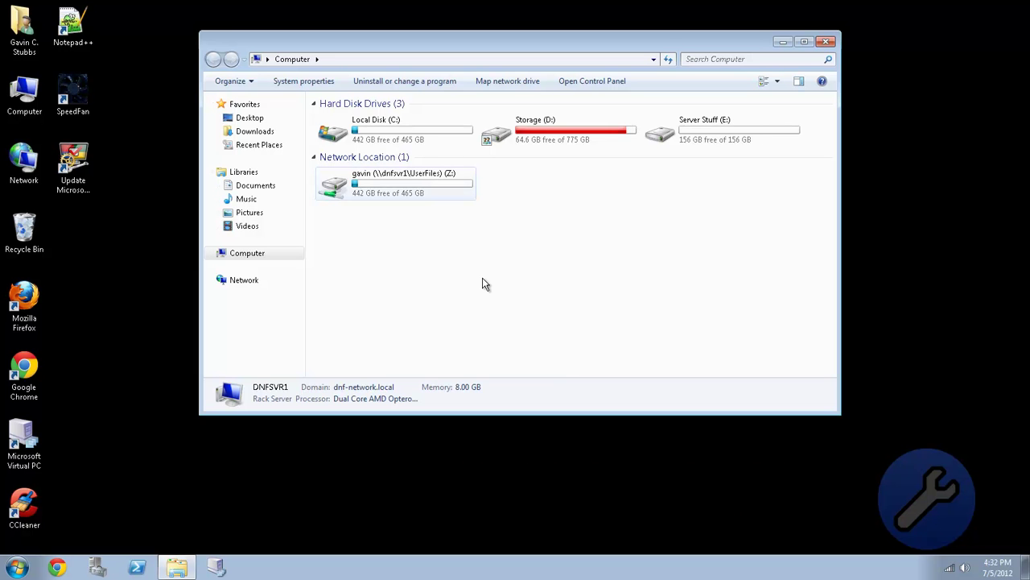
key(g)
key(Return)
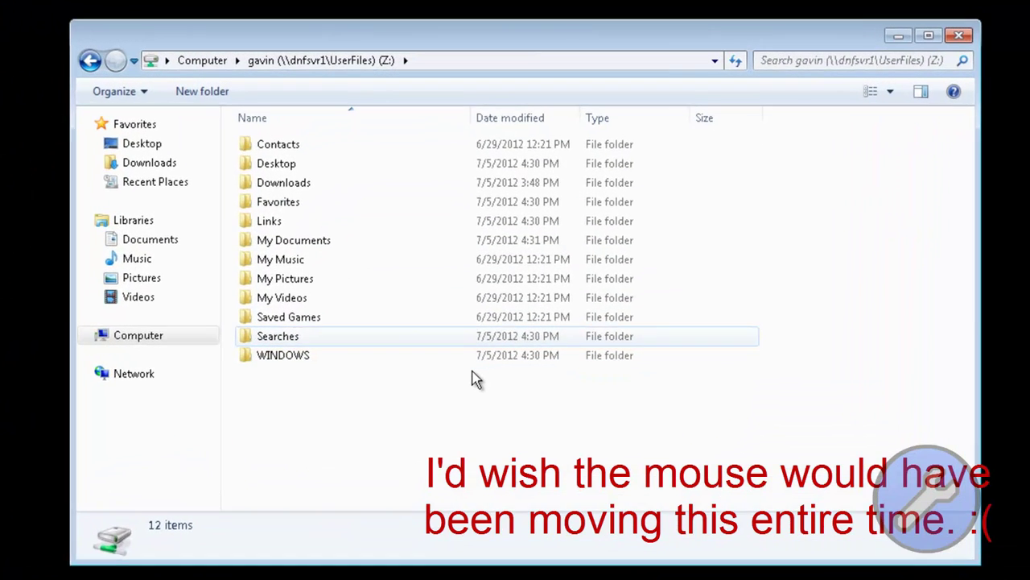
Step: Review the folders on the Z: drive, then open the user's local profile folder
key(l)
key(Up)
key(Up)
key(Up)
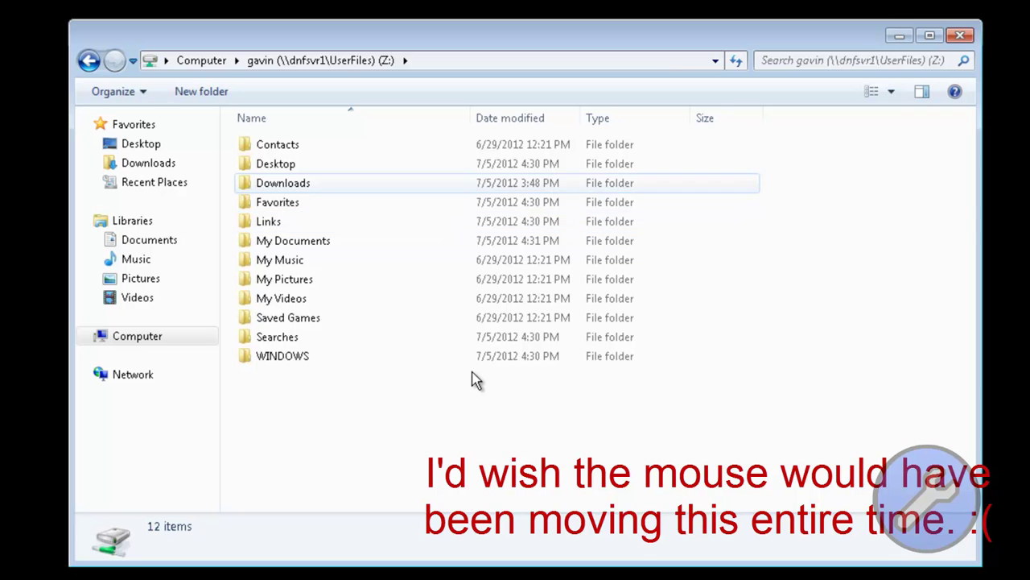
key(Tab)
key(shift+Tab)
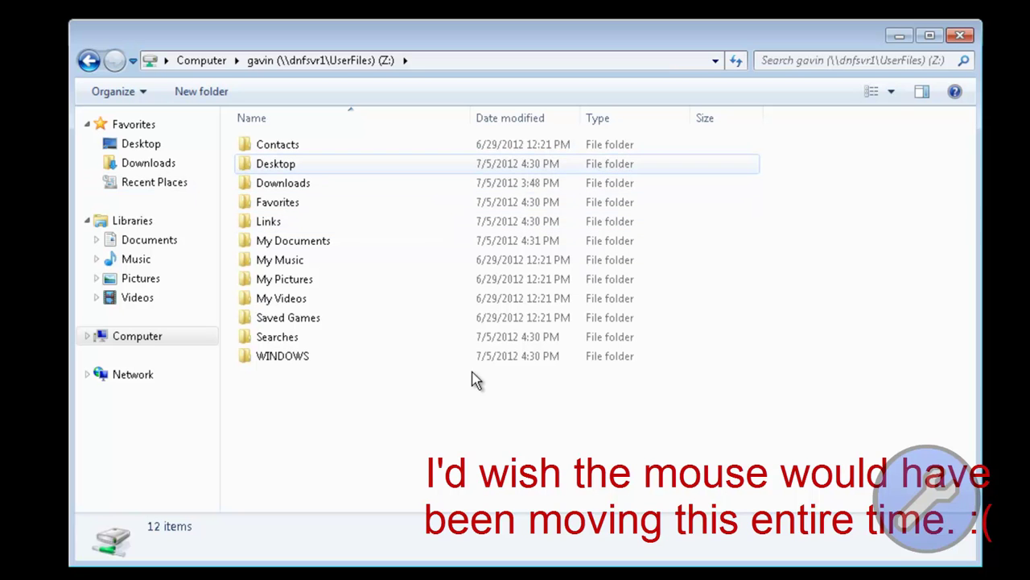
key(Down)
key(Down)
key(Down)
key(Down)
key(Down)
key(Down)
key(Down)
key(Down)
key(Down)
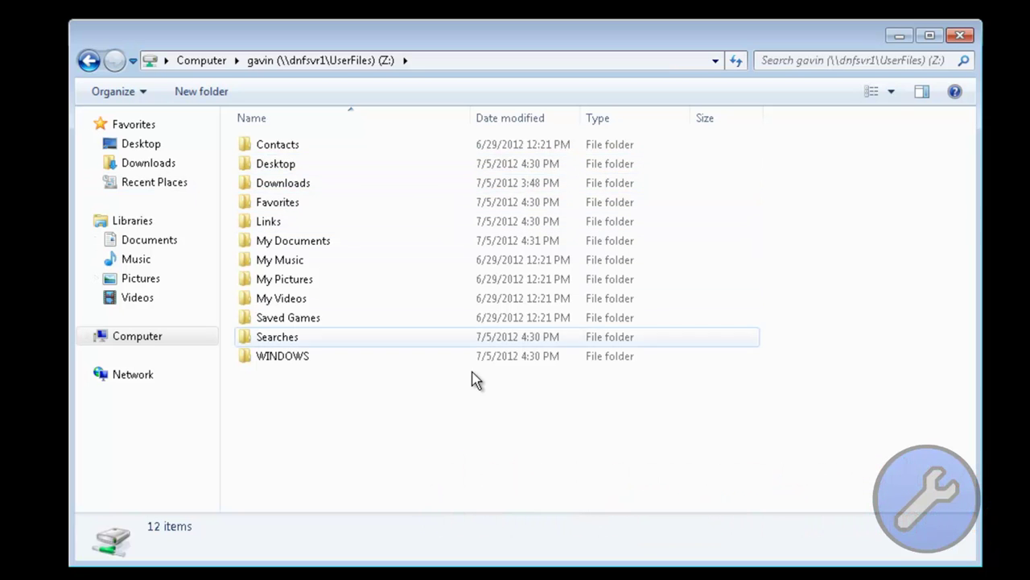
key(Tab)
key(Up)
key(Up)
key(Up)
key(Left)
key(Return)
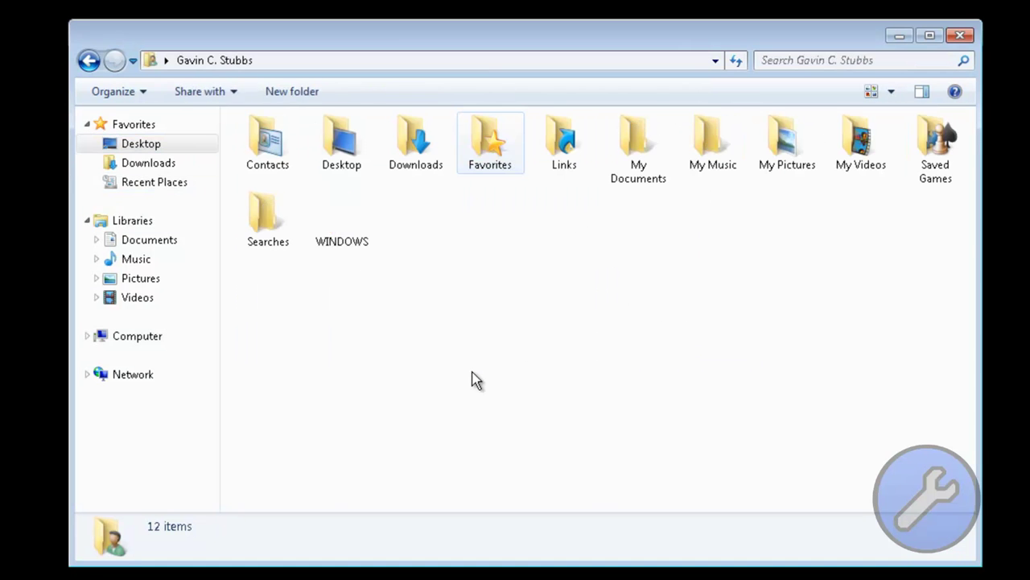
Step: Change the Contacts folder location to Z:\Contacts and move its files there
key(shift+F10)
key(Down)
key(Down)
key(Down)
key(Down)
key(Down)
key(Return)
key(ctrl+Tab)
key(ctrl+Tab)
key(ctrl+Tab)
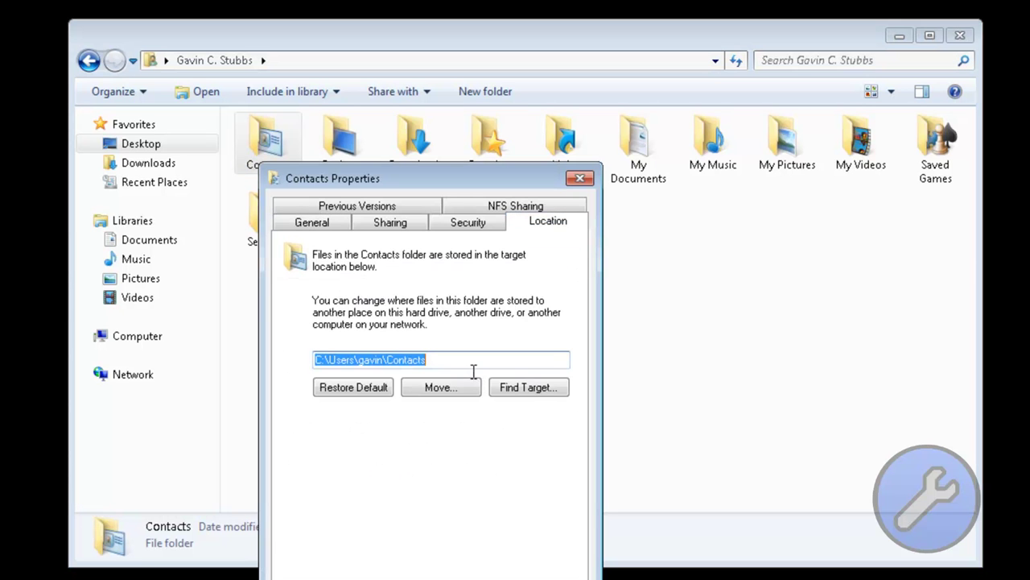
key(Home)
key(Right)
key(Right)
key(Right)
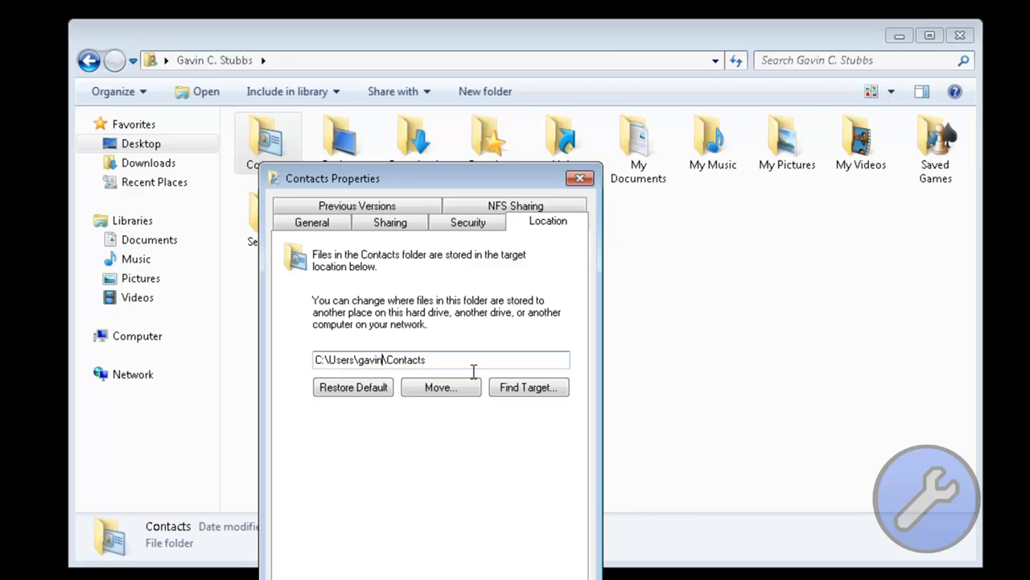
key(shift+Home)
text(Z:\)
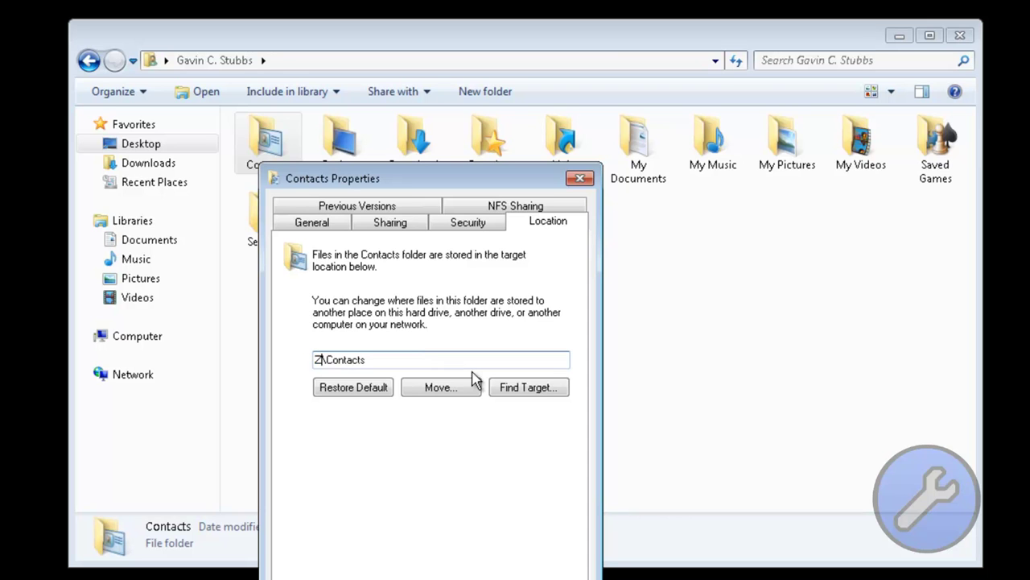
key(BackSpace)
key(shift+Home)
key(Return)
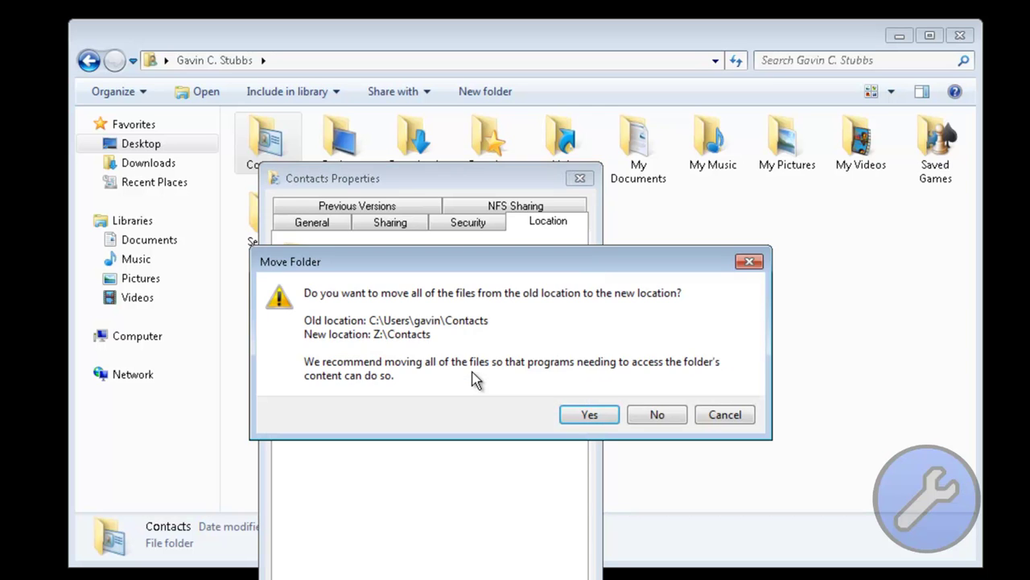
key(Return)
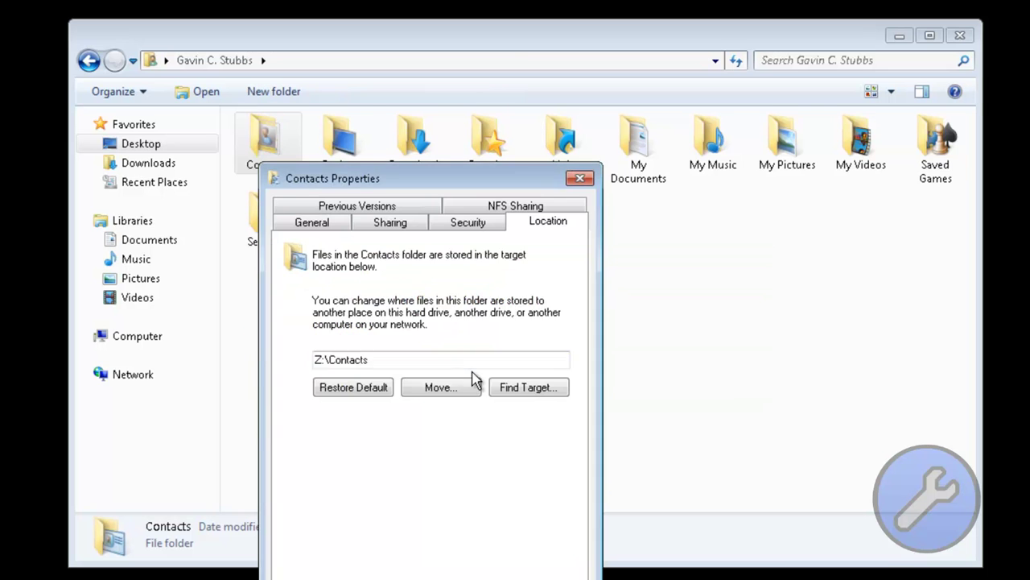
Step: Change the Desktop folder location to Z:\Desktop, moving files and replacing the conflicting one
key(Right)
key(shift+F10)
key(Down)
key(Down)
key(Down)
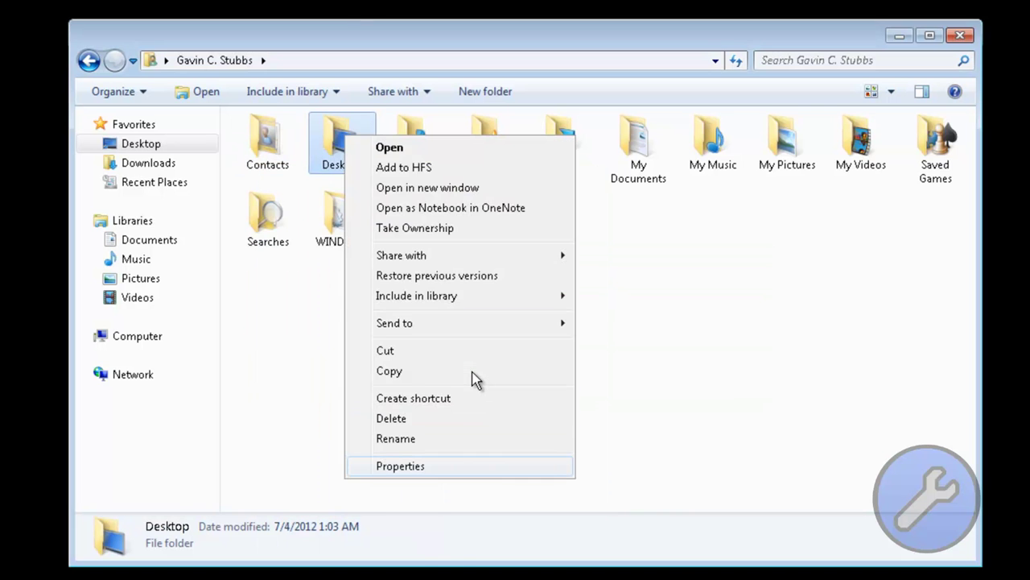
key(Return)
key(ctrl+Tab)
key(ctrl+Tab)
key(ctrl+Tab)
click(472, 332)
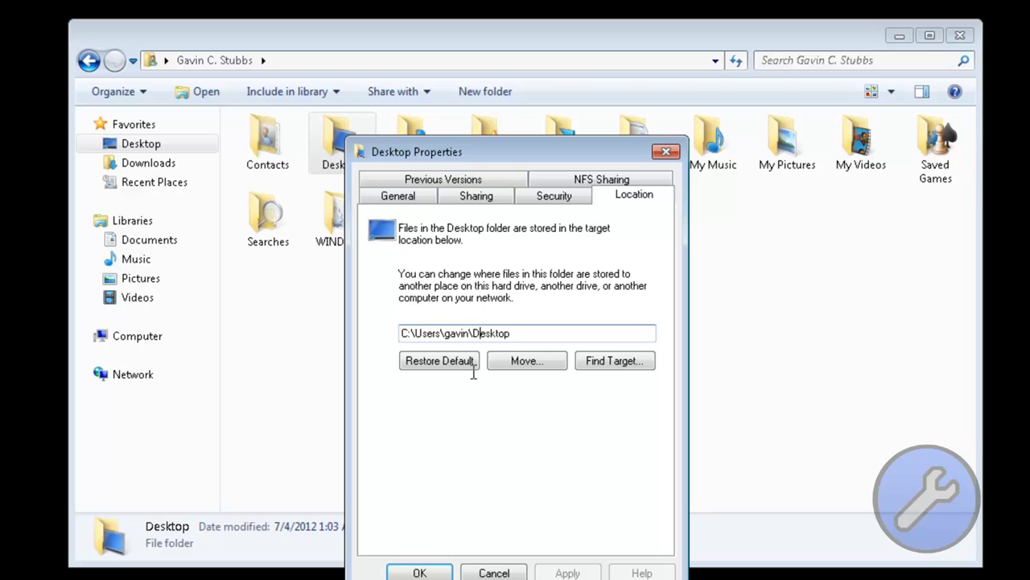
key(shift+Home)
text(Z:\)
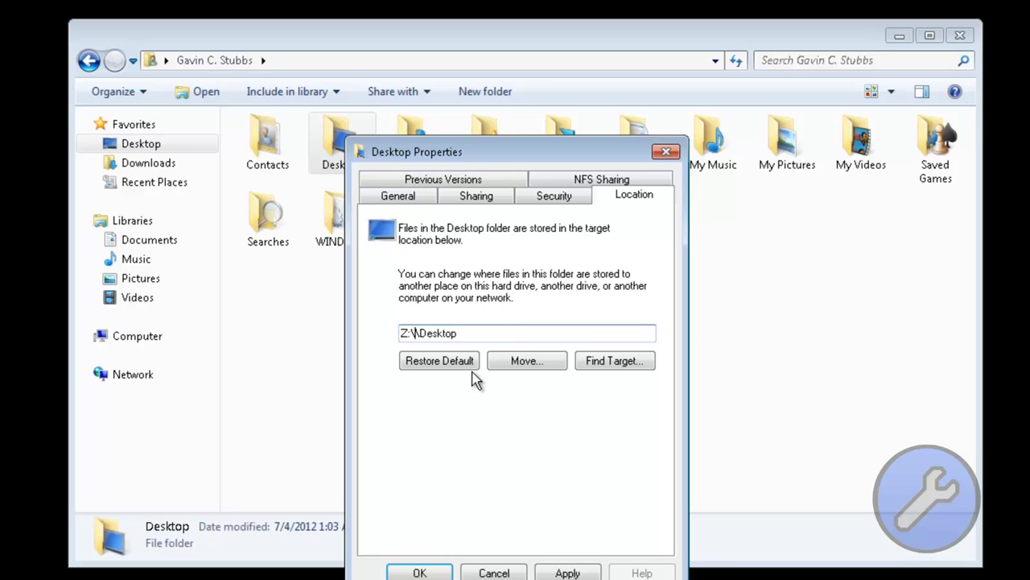
key(BackSpace)
key(Return)
key(Return)
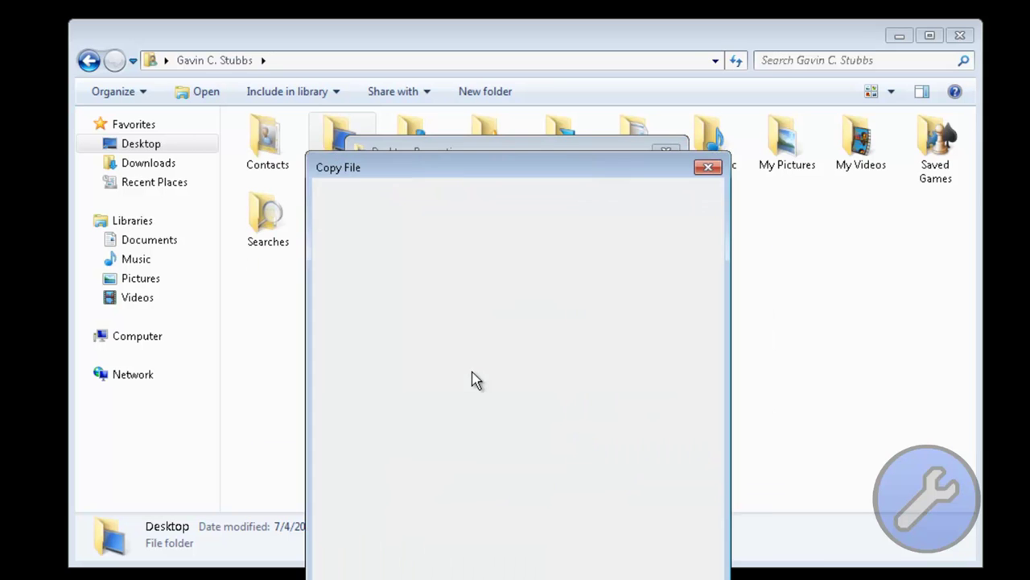
key(Return)
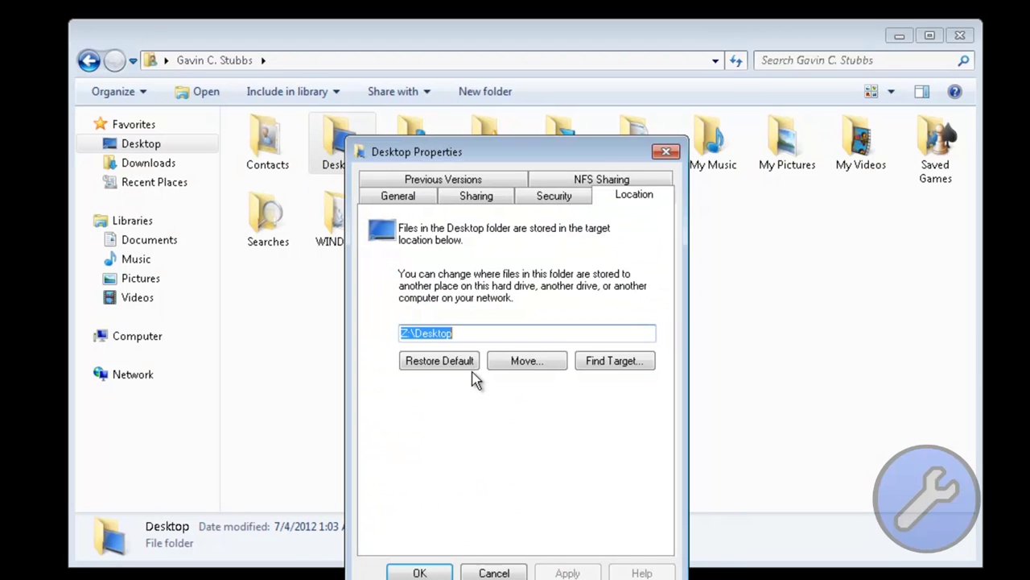
key(Return)
key(Right)
key(shift+F10)
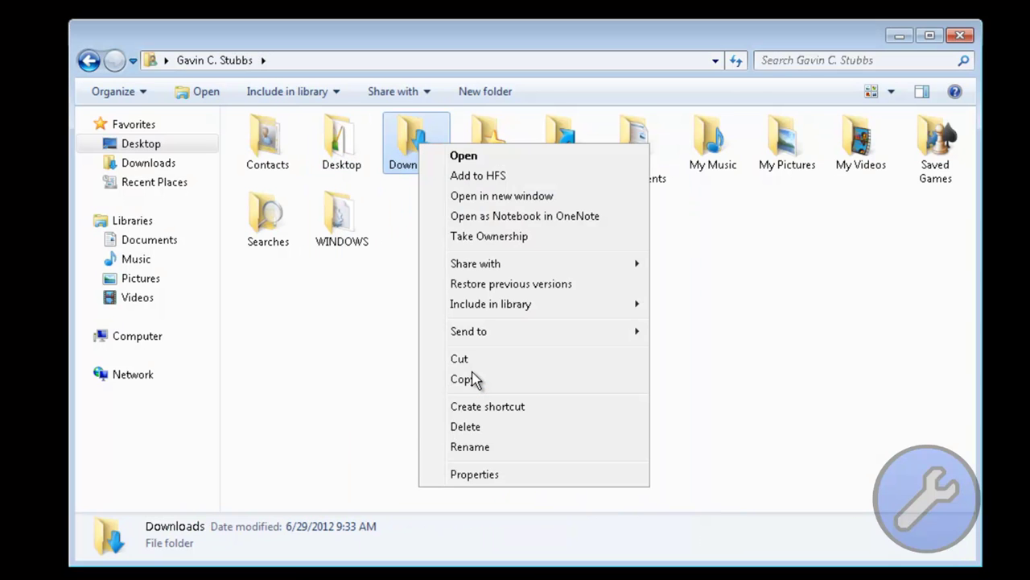
Step: Change the Downloads folder location to Z:\Downloads and move its files there
key(Down)
key(Down)
key(Down)
key(Down)
key(Down)
key(Return)
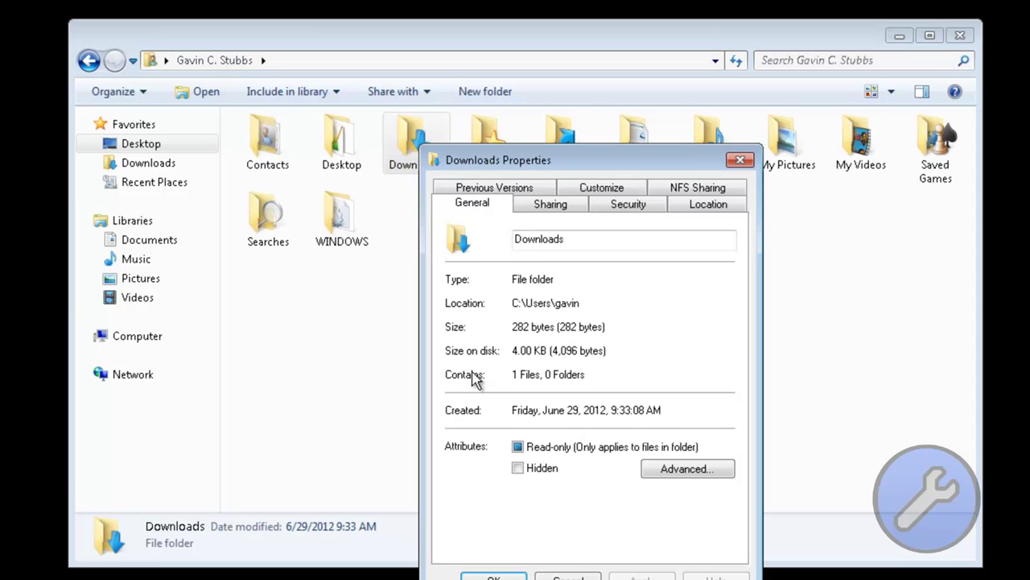
key(ctrl+Tab)
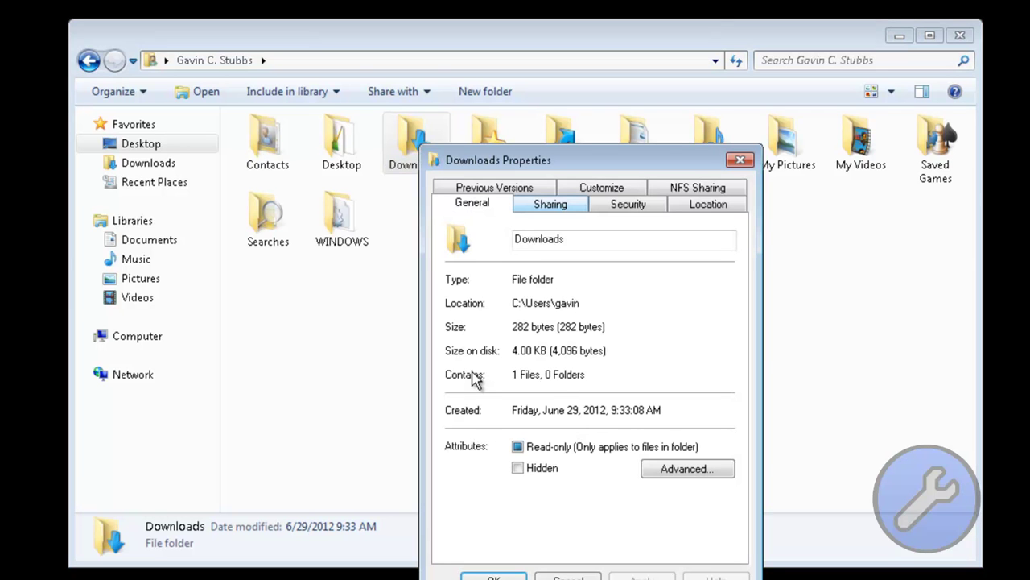
key(ctrl+Tab)
key(ctrl+Tab)
key(End)
key(ctrl+Left)
key(shift+Home)
text(Z:\)
key(Return)
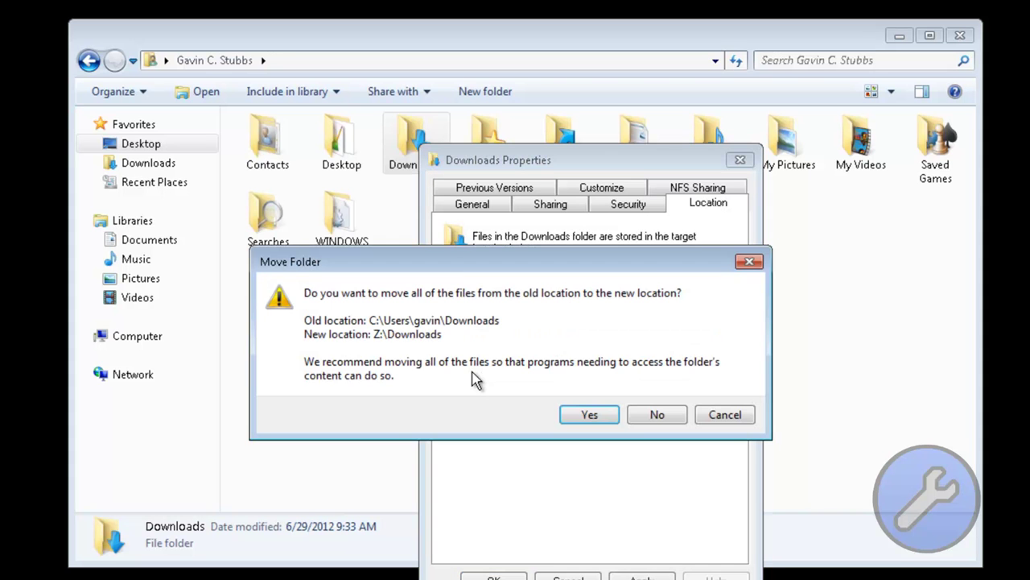
key(Return)
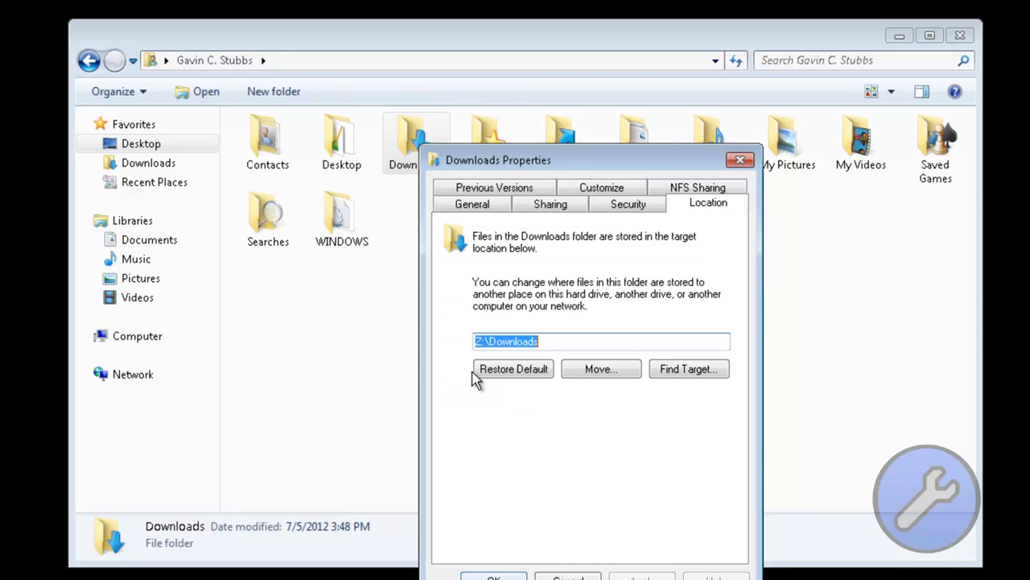
key(Return)
Step: Move Favorites to Z:\Favorites, keeping the server's copy for all conflicting files
key(Right)
key(shift+F10)
key(Up)
key(Return)
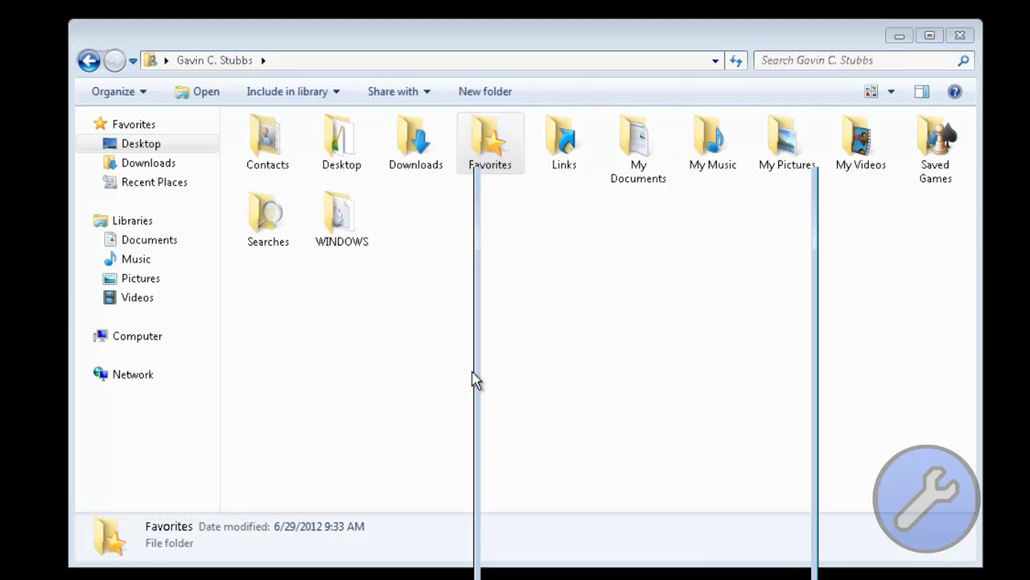
key(ctrl+shift+Tab)
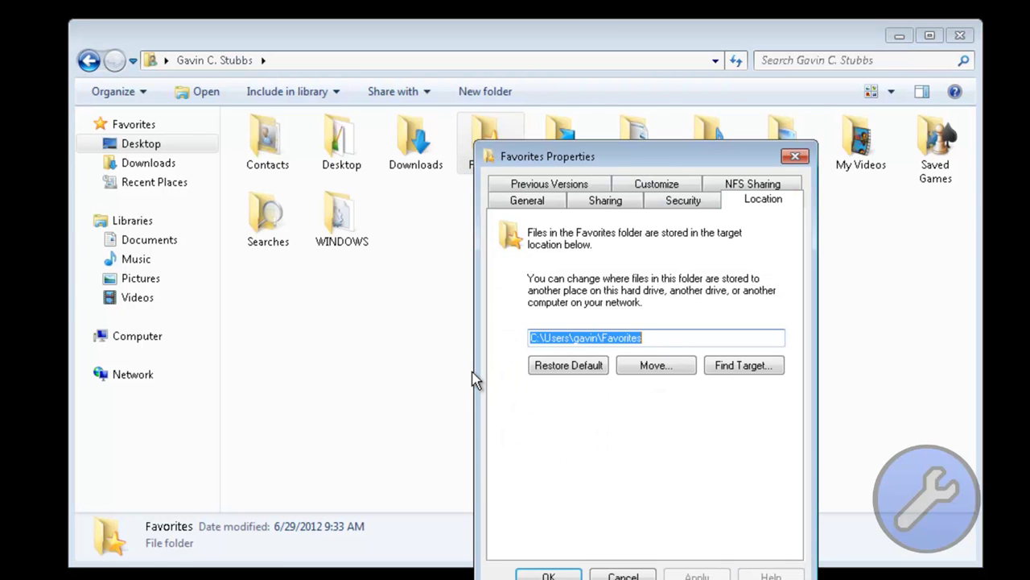
key(End)
key(ctrl+Left)
key(ctrl+Left)
key(shift+Home)
text(Z:\)
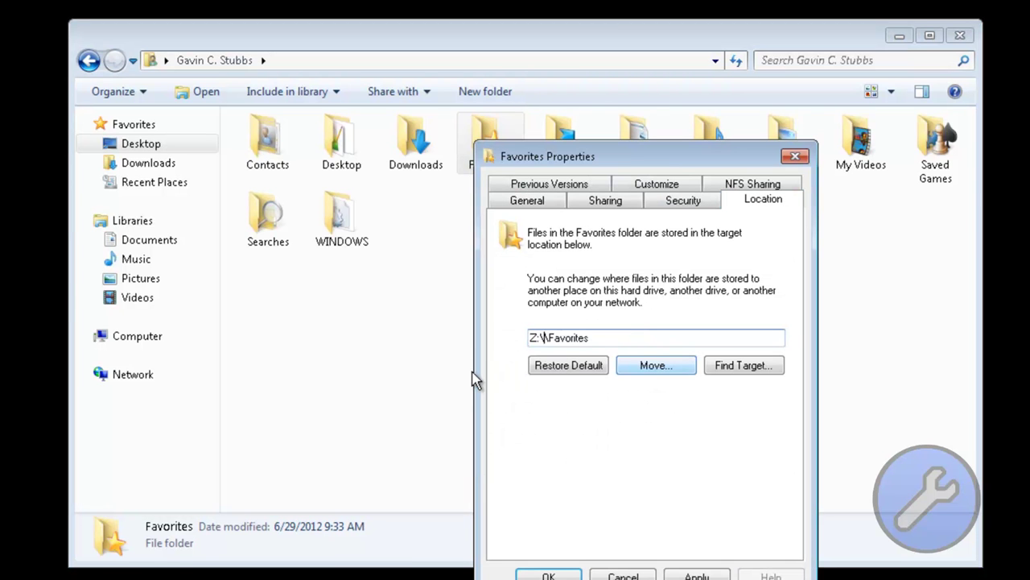
key(Delete)
key(Return)
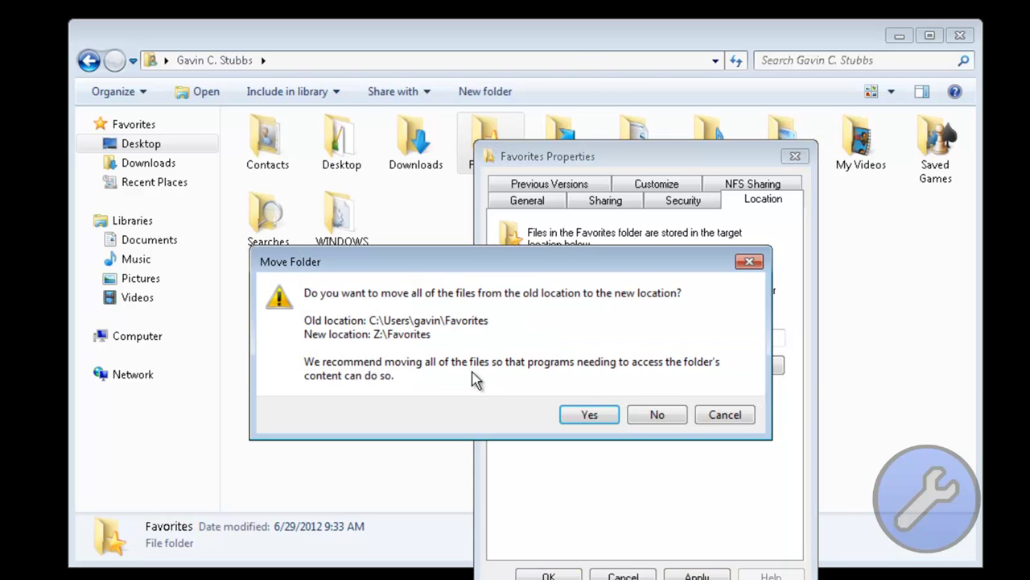
key(Return)
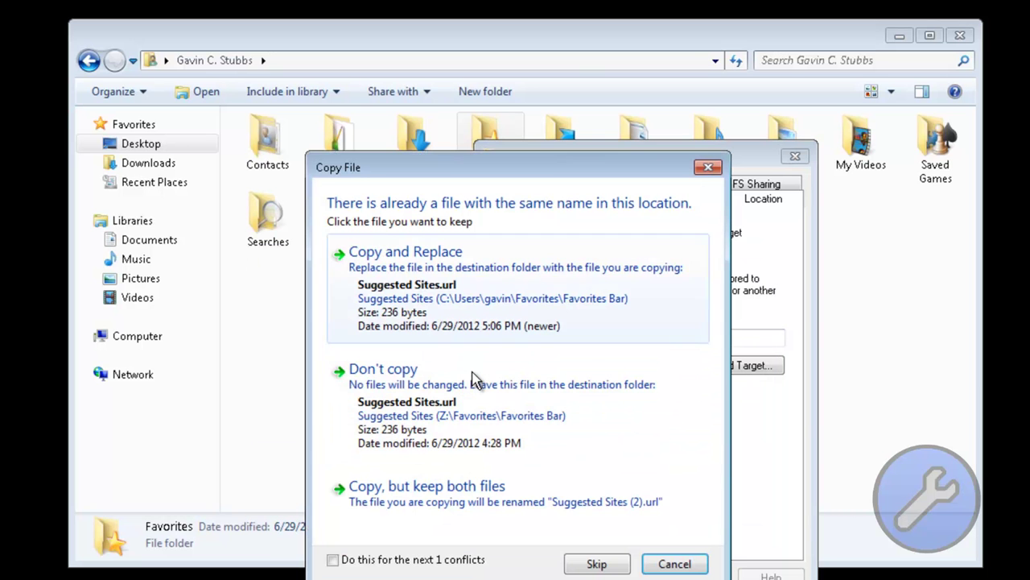
key(alt+d)
click(475, 378)
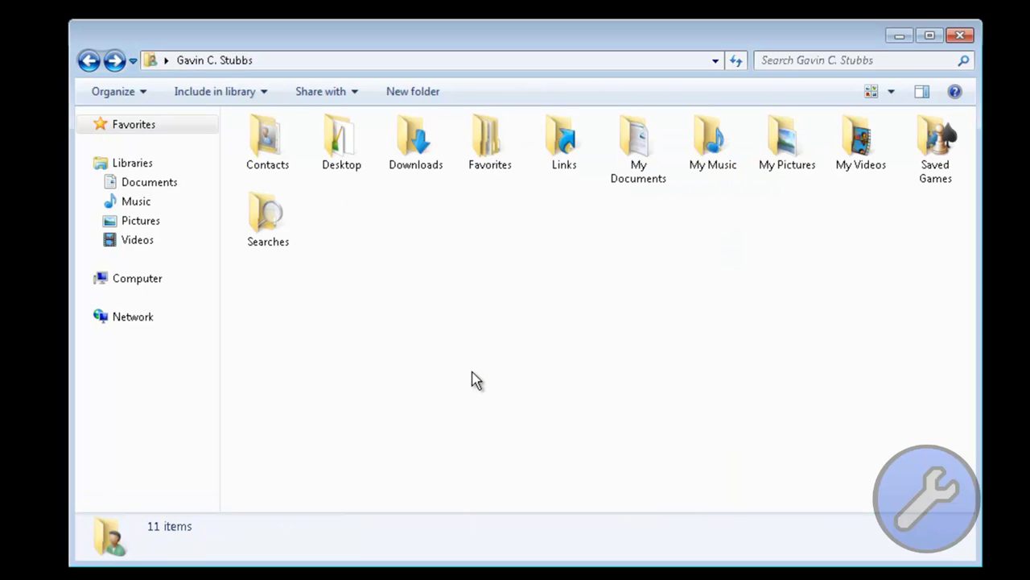
key(super)
Step: Open the Documents library and the profile's My Documents folder side by side
key(Down)
key(Return)
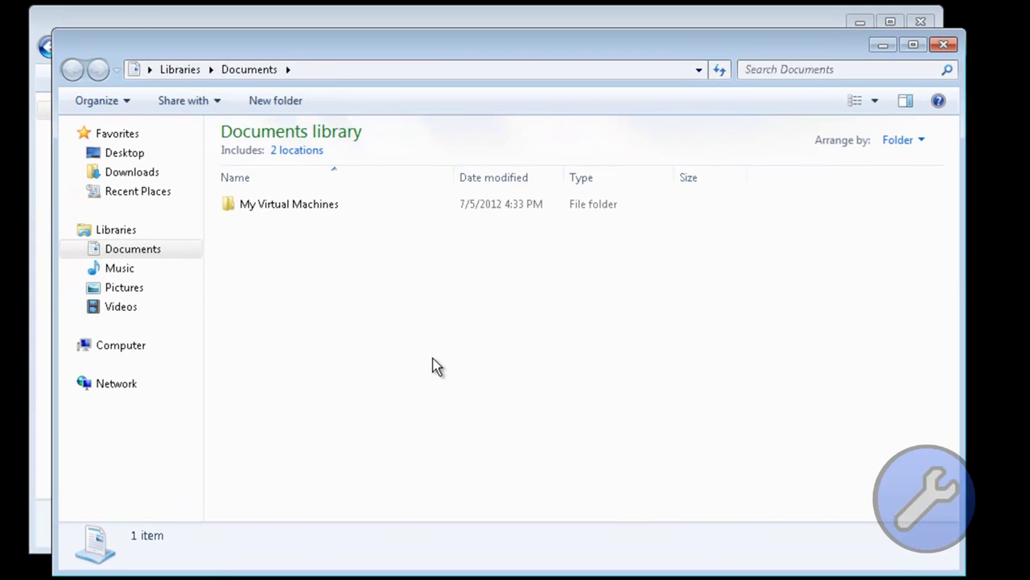
key(alt+space)
key(m)
key(m)
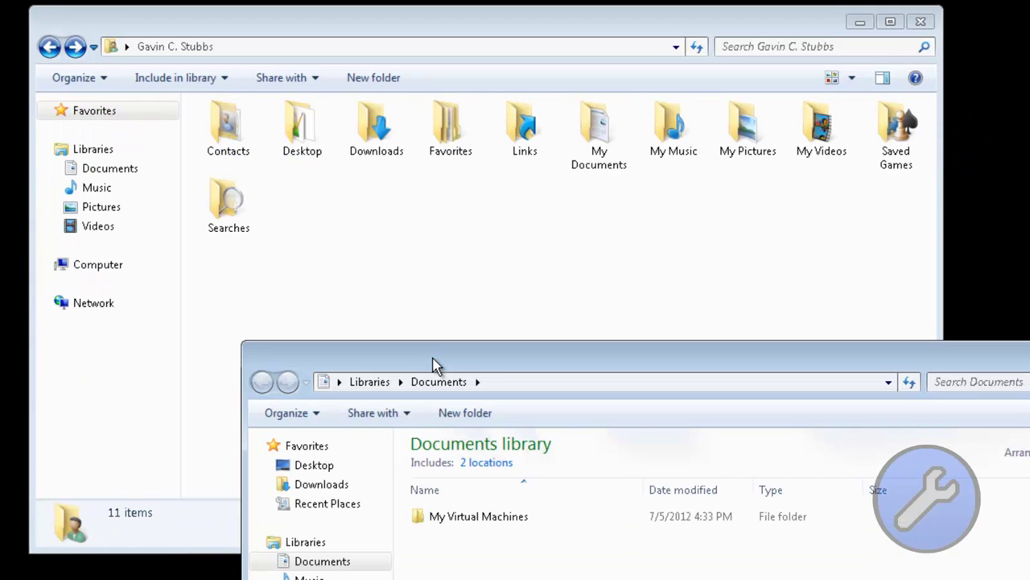
key(Return)
Step: Delete the My Virtual Machines folder from the Documents library
key(alt+Tab)
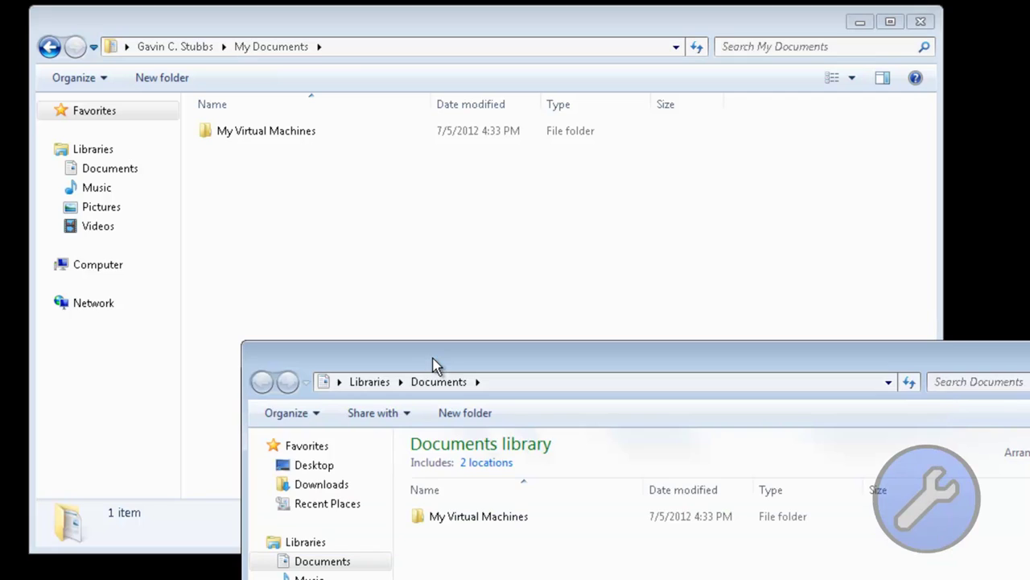
key(alt+Tab)
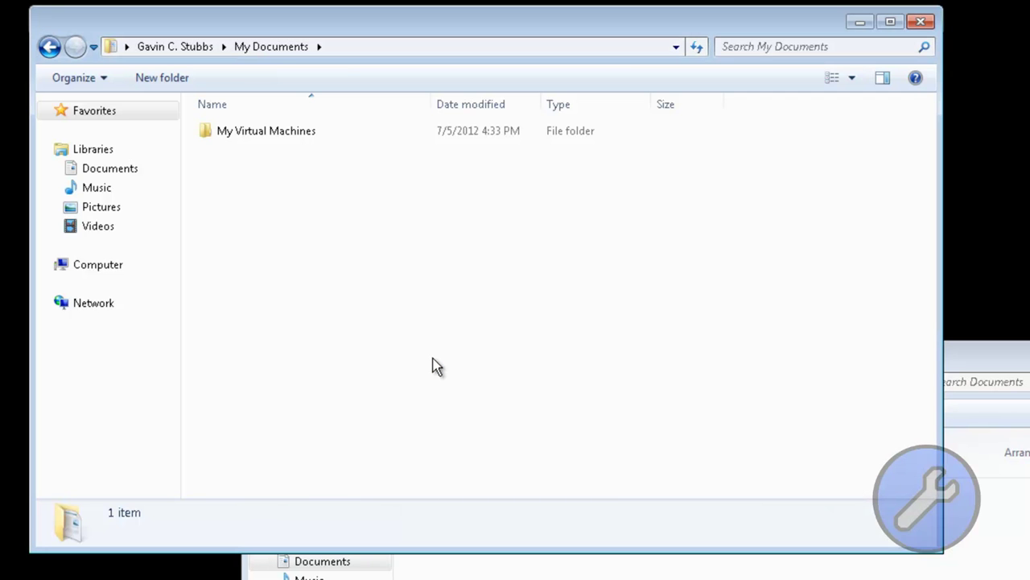
key(alt+Tab)
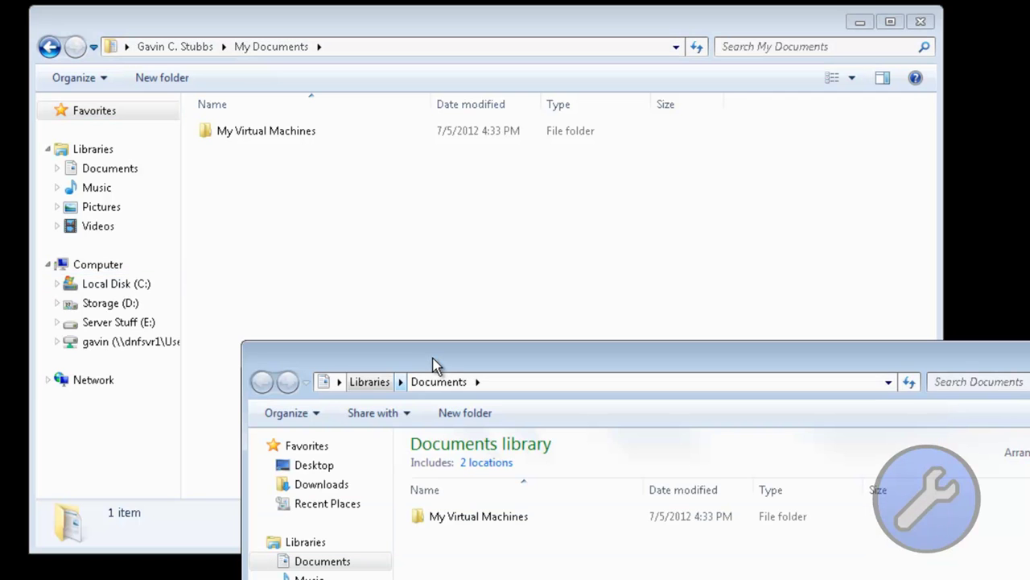
key(m)
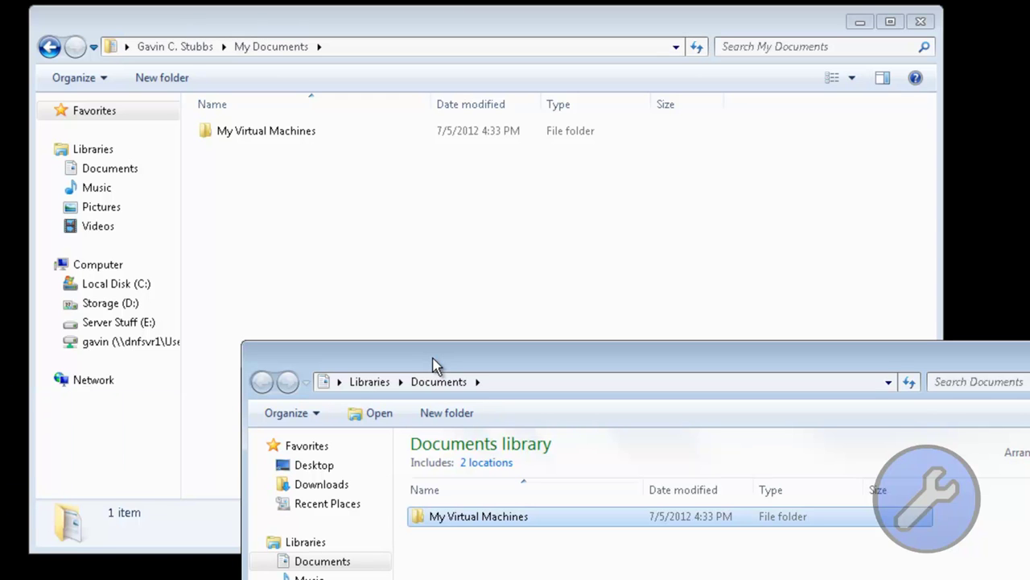
key(Delete)
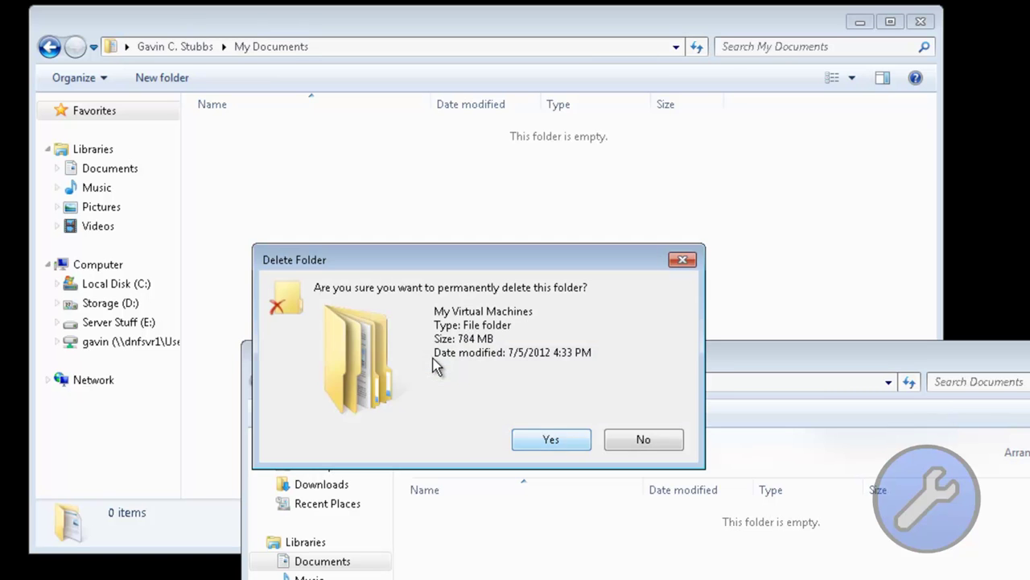
Step: Confirm the permanent deletion and paste the Notepad++ shortcut into the empty folder
key(Return)
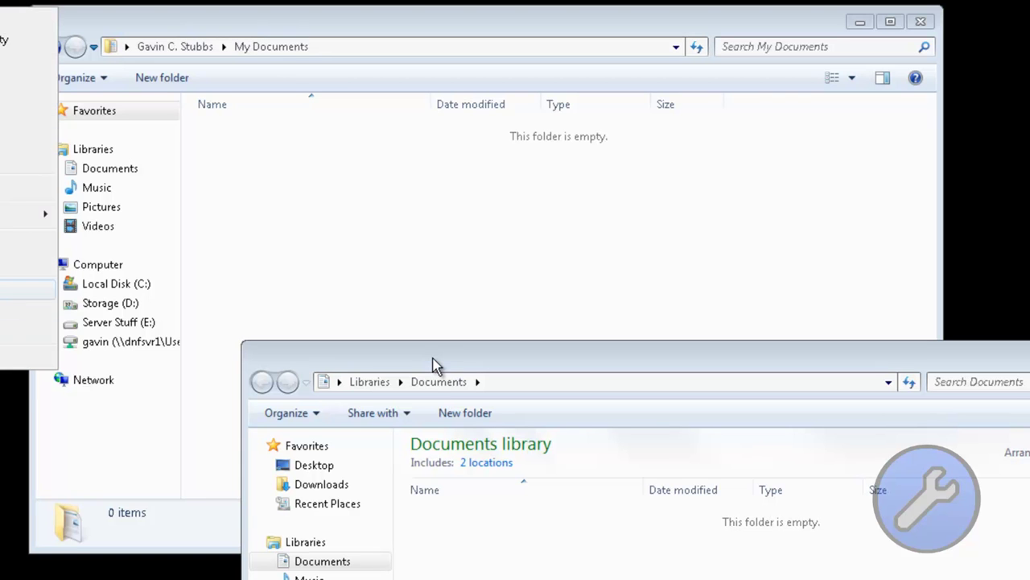
key(Menu)
key(Up)
key(Up)
key(Up)
key(Up)
key(Return)
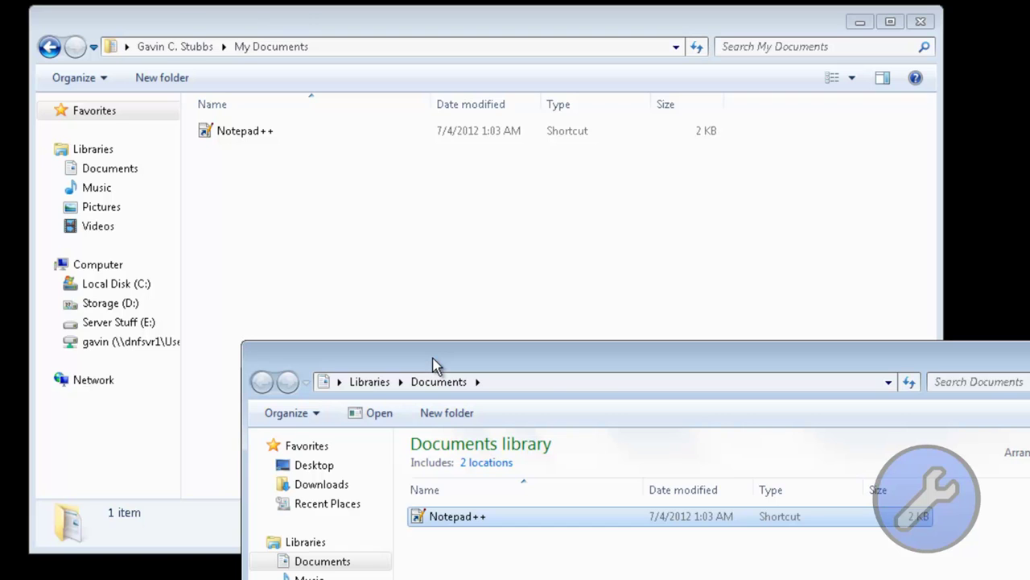
Step: Close the Explorer windows and reopen the Documents library from the Start menu
drag(433, 363, 276, 135)
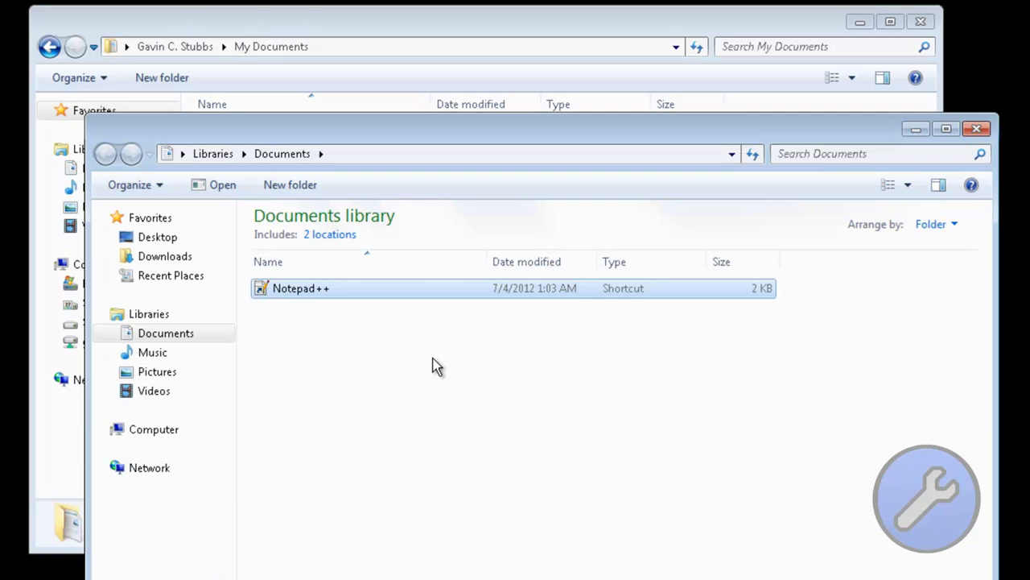
key(super+d)
key(super)
key(Up)
key(Up)
key(Return)
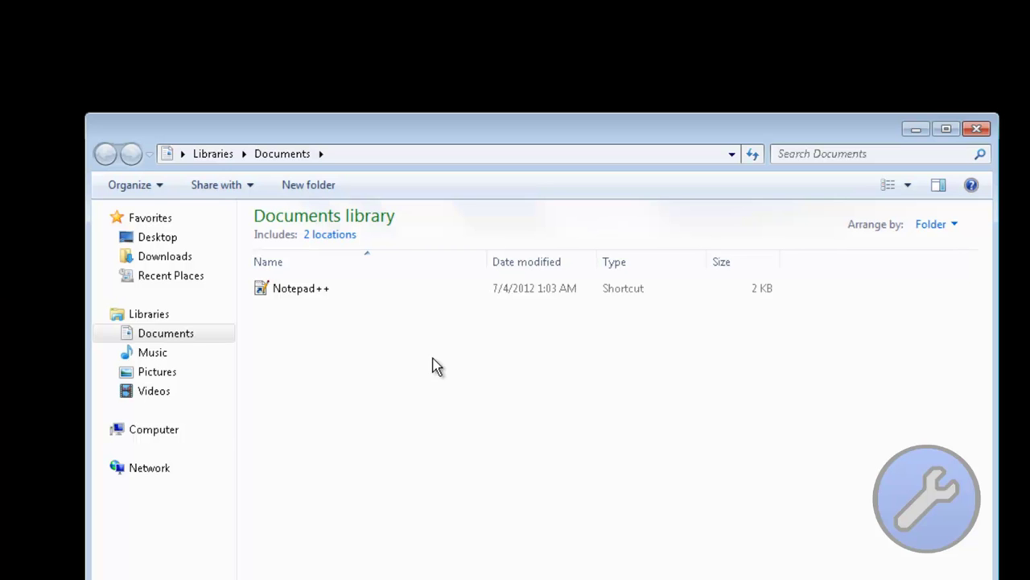
Step: Open the Z: network drive on dnfsvr1 and check My Documents for the Notepad++ shortcut
click(103, 429)
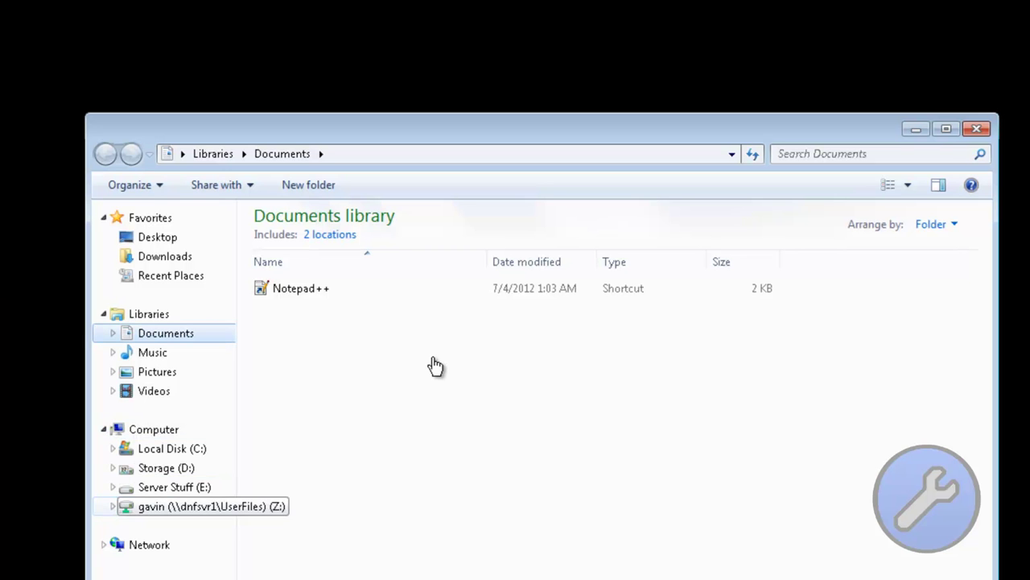
key(Return)
key(Tab)
key(m)
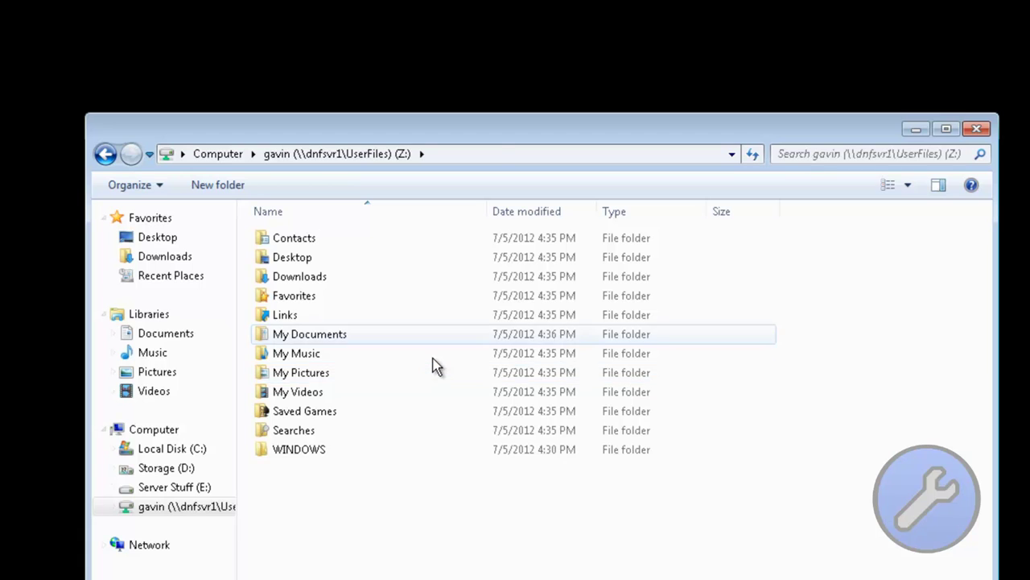
key(Return)
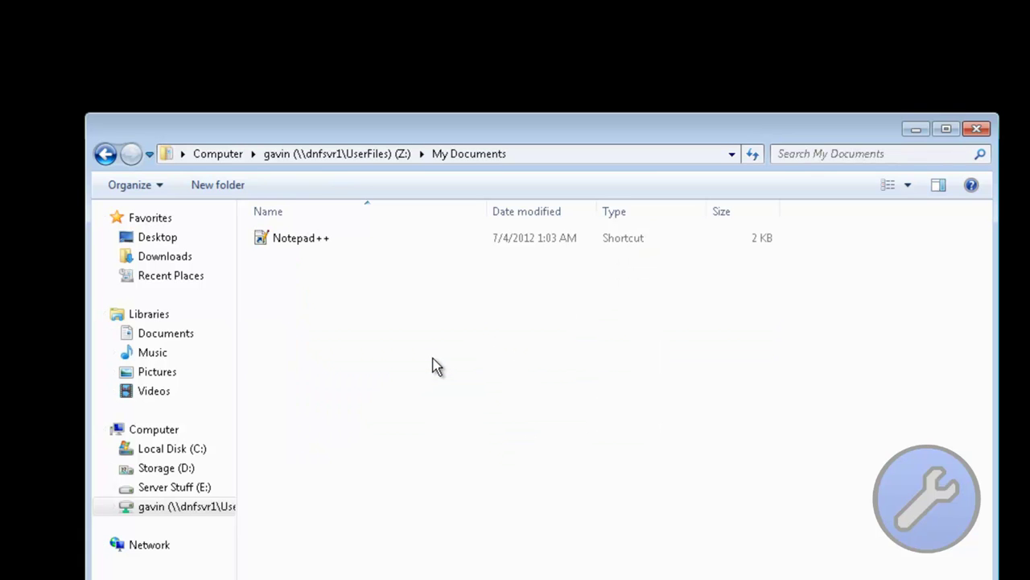
key(shift+Tab)
key(Left)
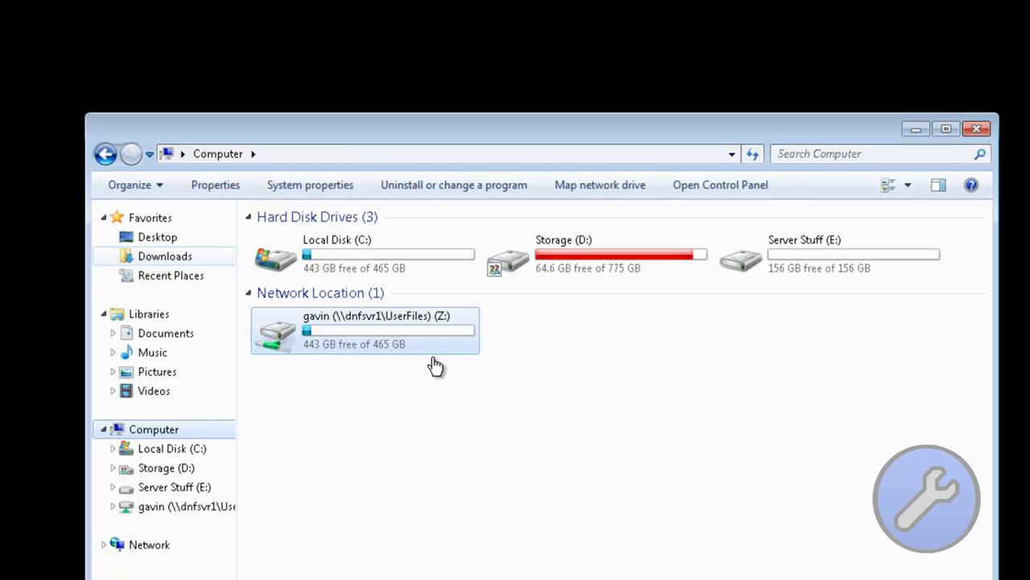
Step: Browse the Downloads, Desktop and profile folders on the network drive, then close Explorer
click(166, 256)
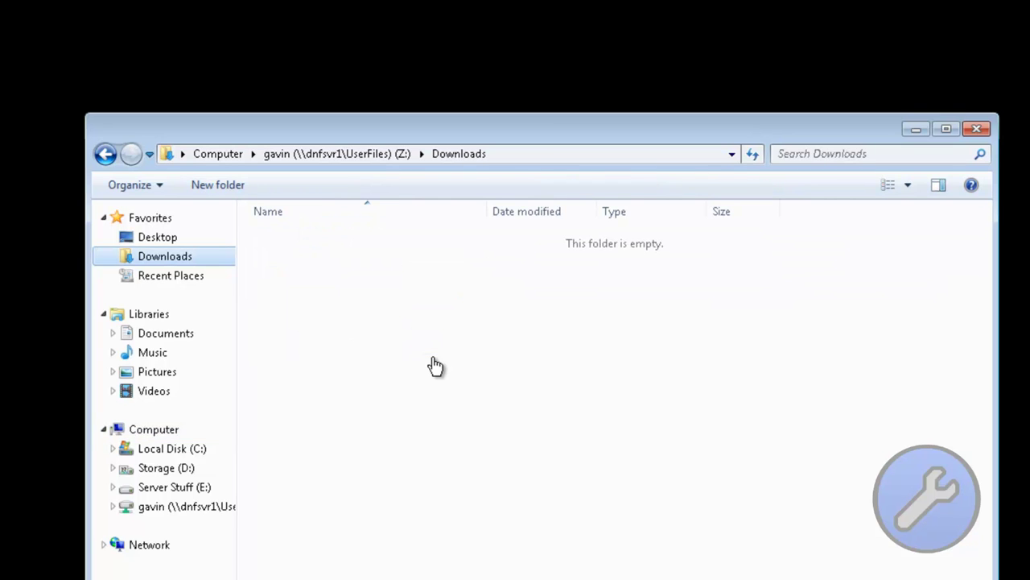
click(156, 237)
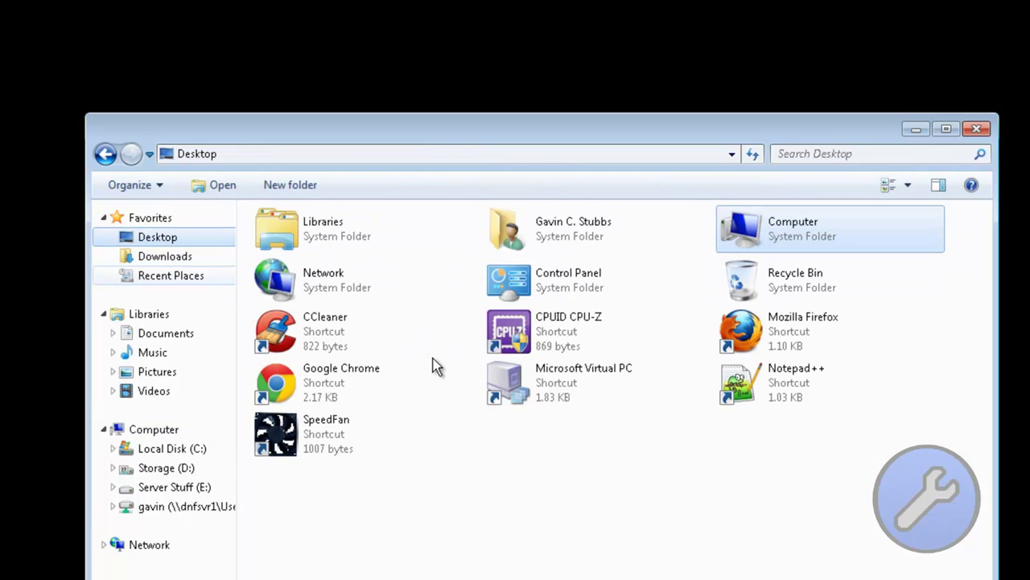
double_click(563, 228)
right_click(411, 498)
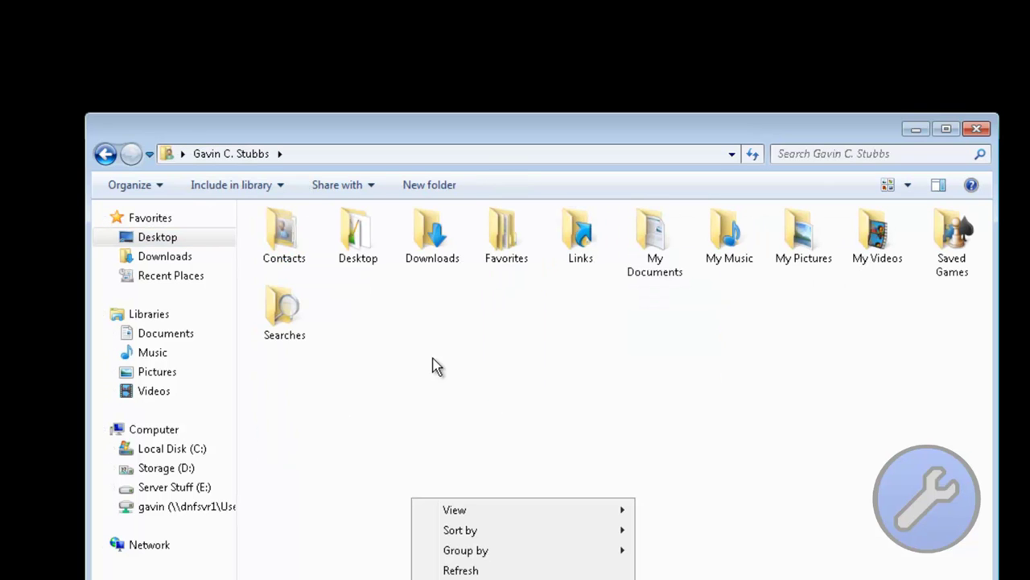
key(Escape)
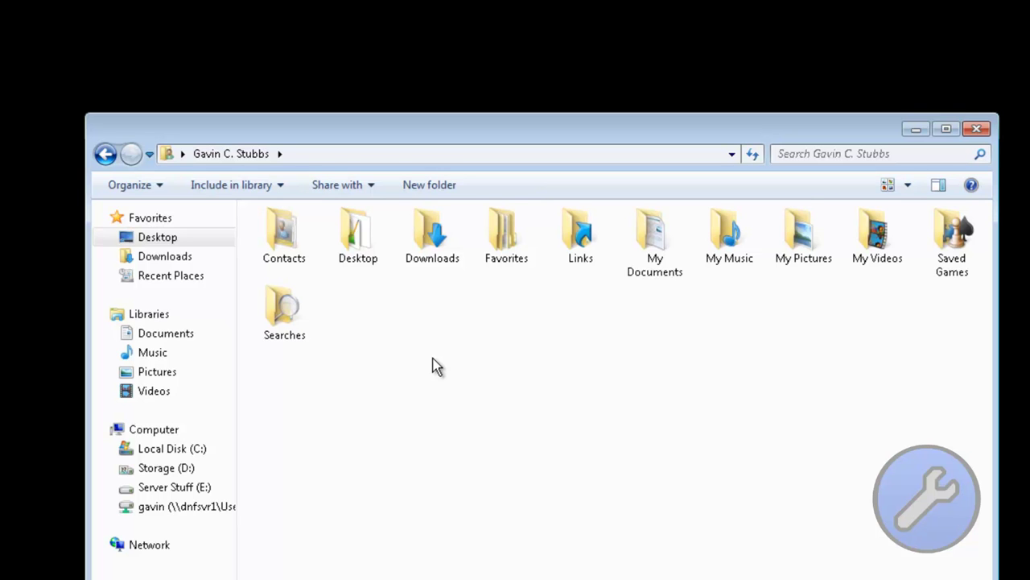
key(ctrl+a)
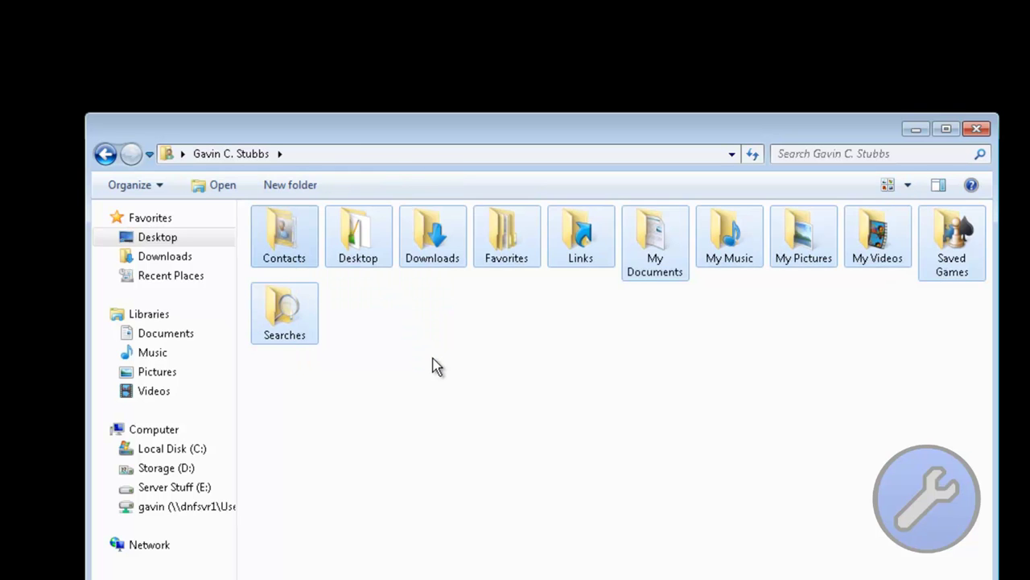
click(433, 360)
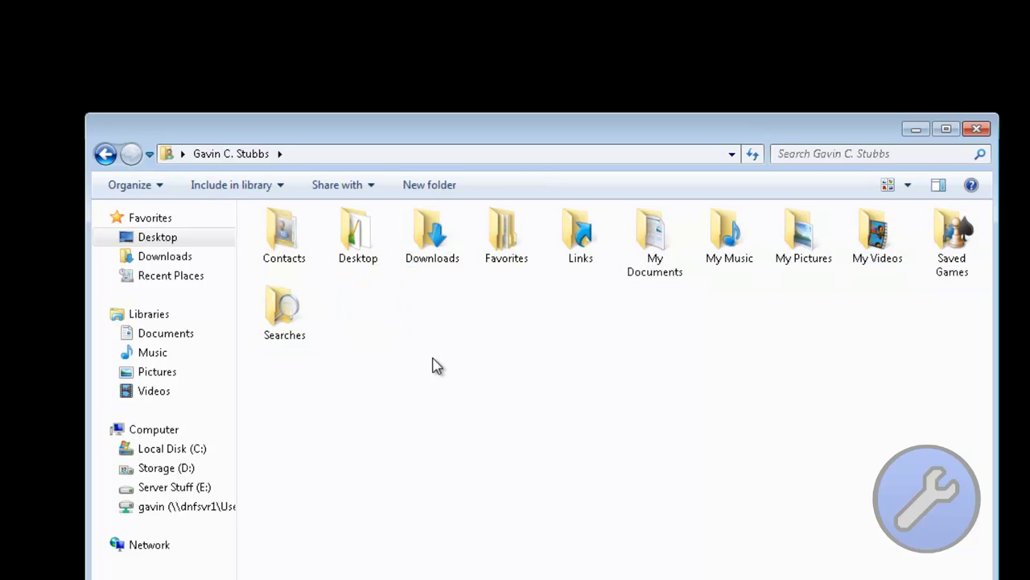
key(alt+F4)
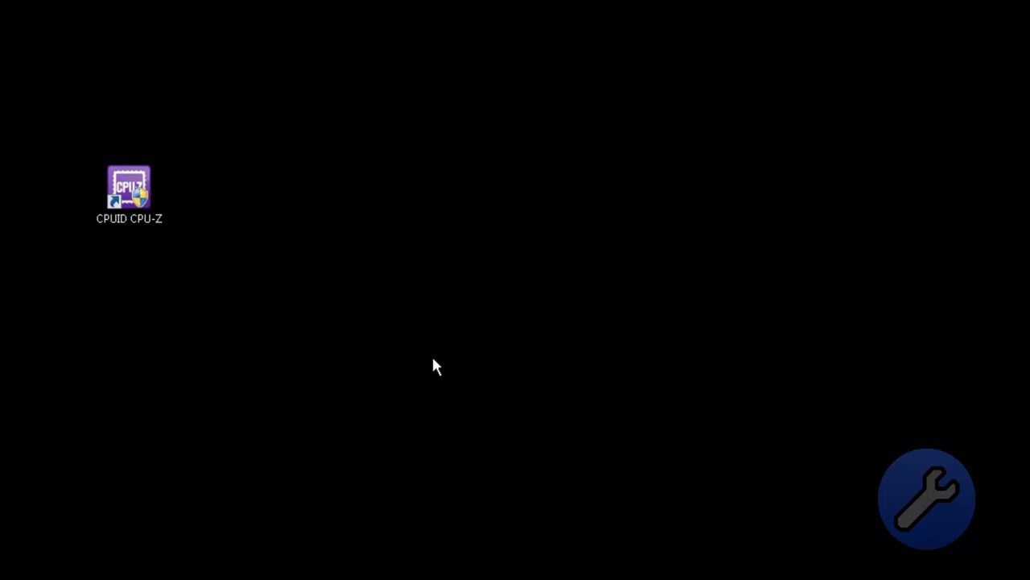
Step: Create a new text document named sgrgthethhtsthsr in the Documents library and open it
key(super)
key(Up)
key(Up)
key(Up)
key(Up)
key(Return)
key(shift+F10)
key(w)
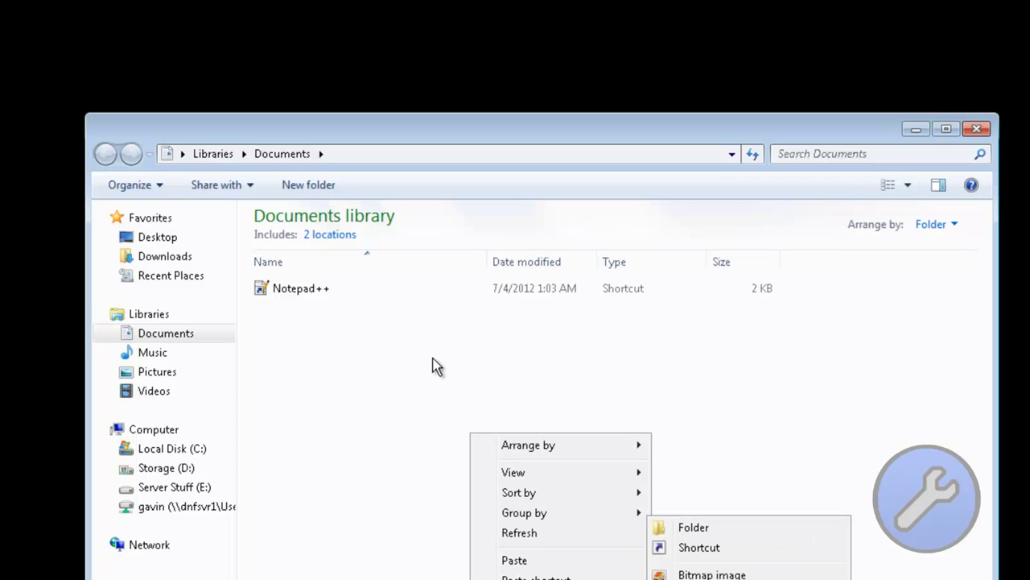
text(t)
text(sgrgthethhtsthsr)
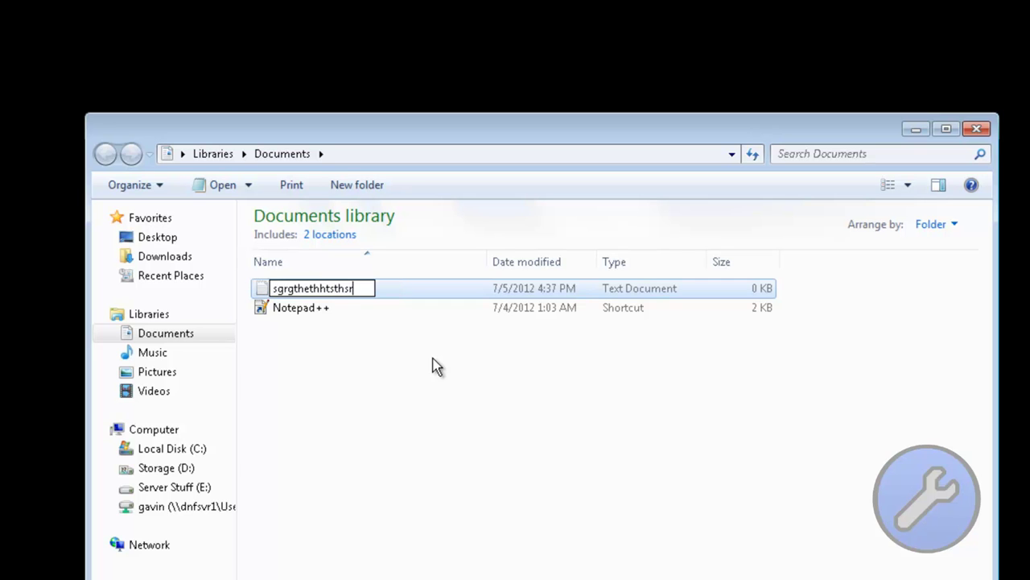
key(Return)
key(Return)
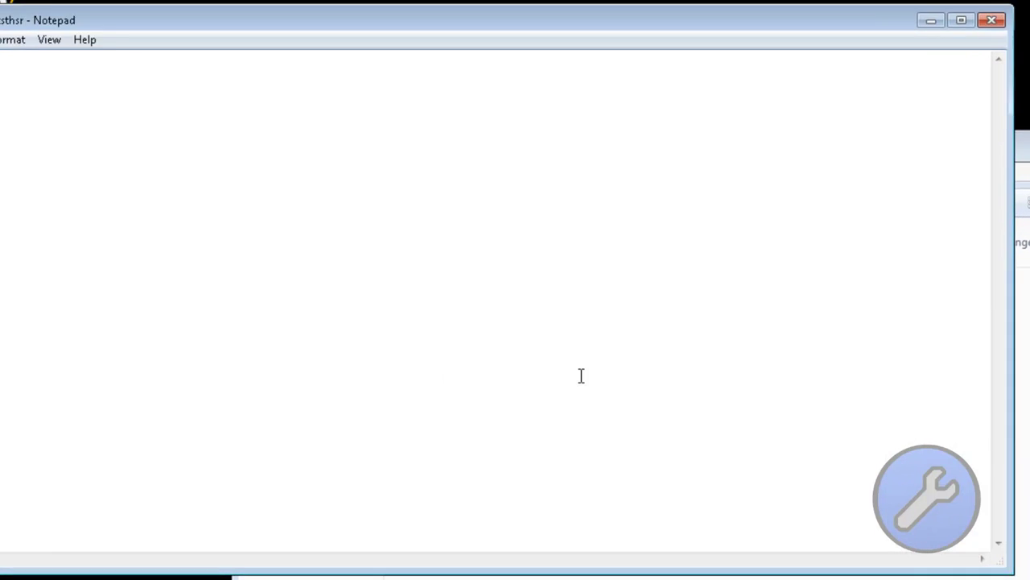
Step: Type several lines of random text, save the file, and close Notepad and the Documents window
text(wajn opuhinoreawuingnegiugiyginweoaigybihbhigbawjiagwjibrwguhbgr)
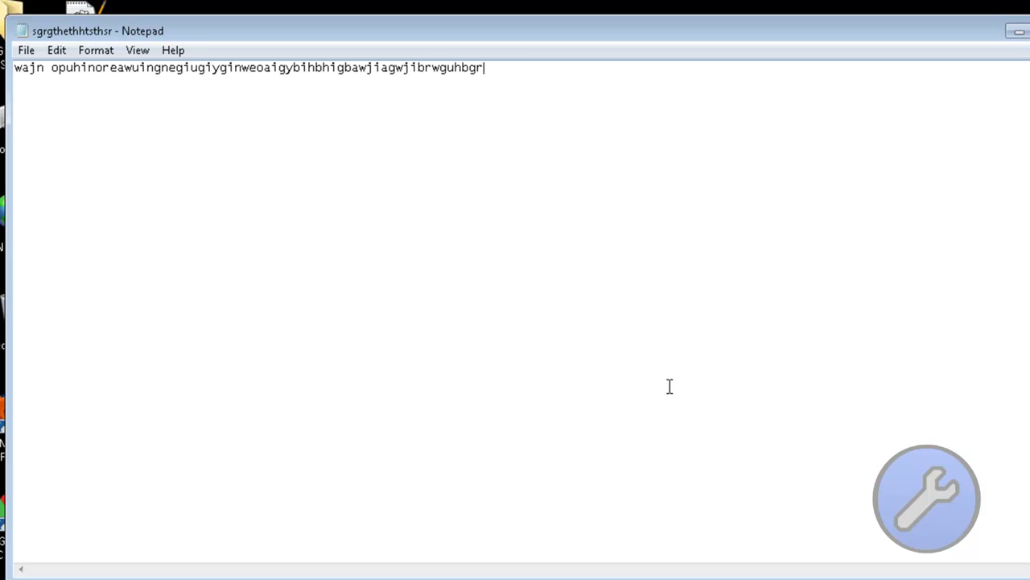
text(hu9ga9hugijonk4nih49gh9ug4u9hg4h9g)
key(Return)
text(arhetn)
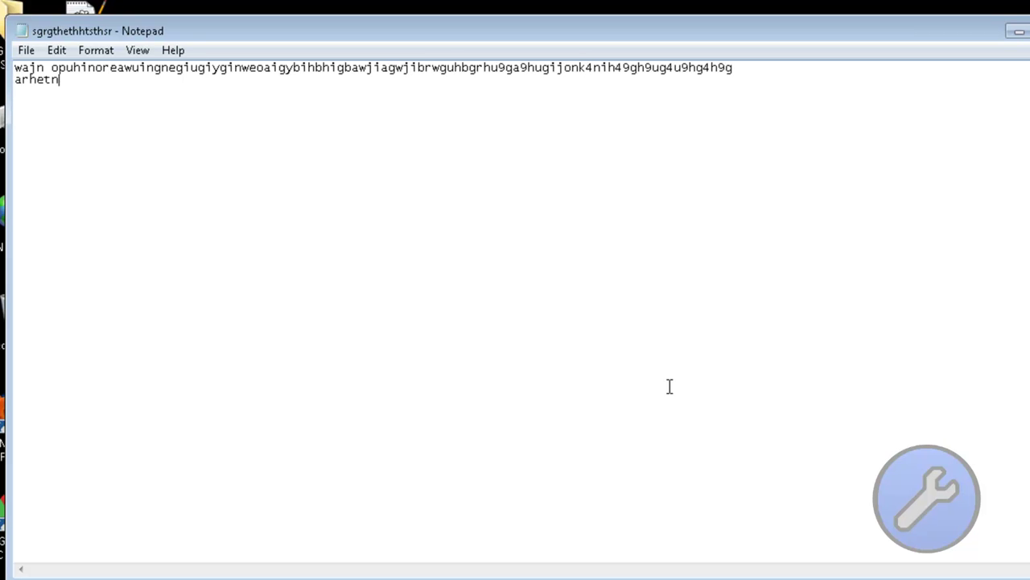
text(tehnrtjemtydydthyhytuhrstearqhrerhetjhjtjw6k57e64)
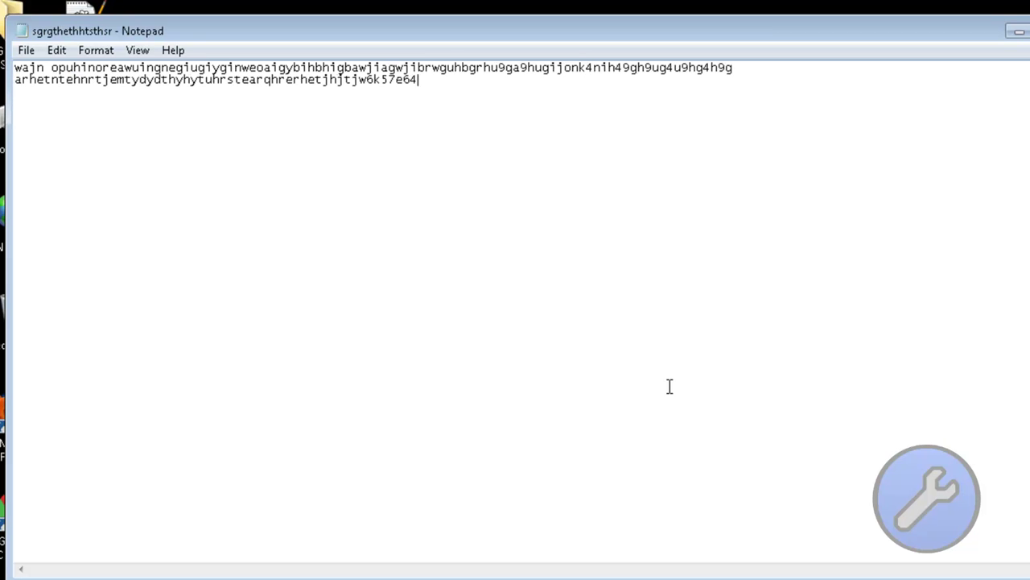
text(j6therbwVDWEGRHQ4J65K7)
key(Return)
text(JTHER TJR R J I764 7  O)
key(Return)
text(O)
key(Return)
key(Return)
text(O)
key(Return)
text(4)
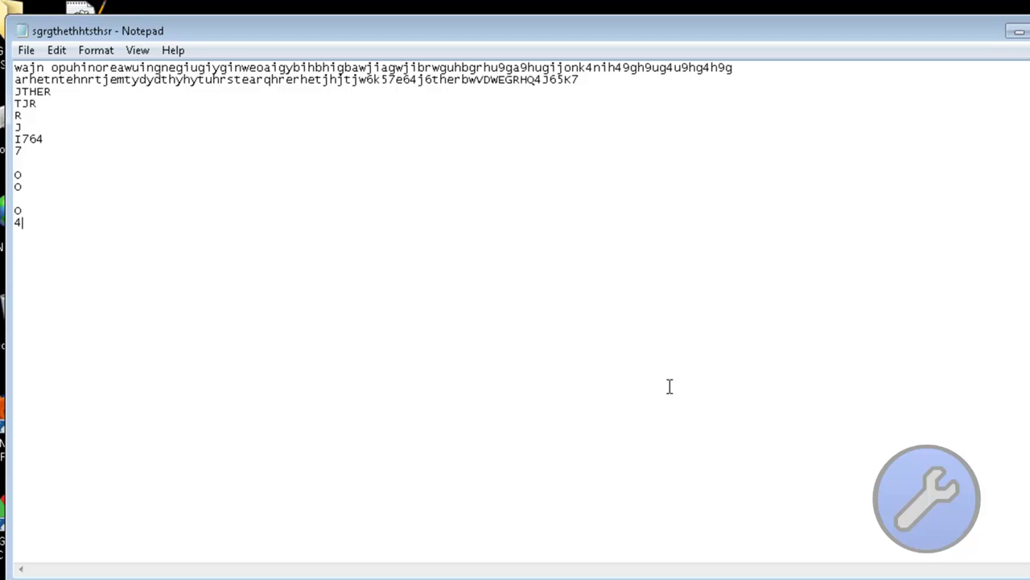
key(alt+F4)
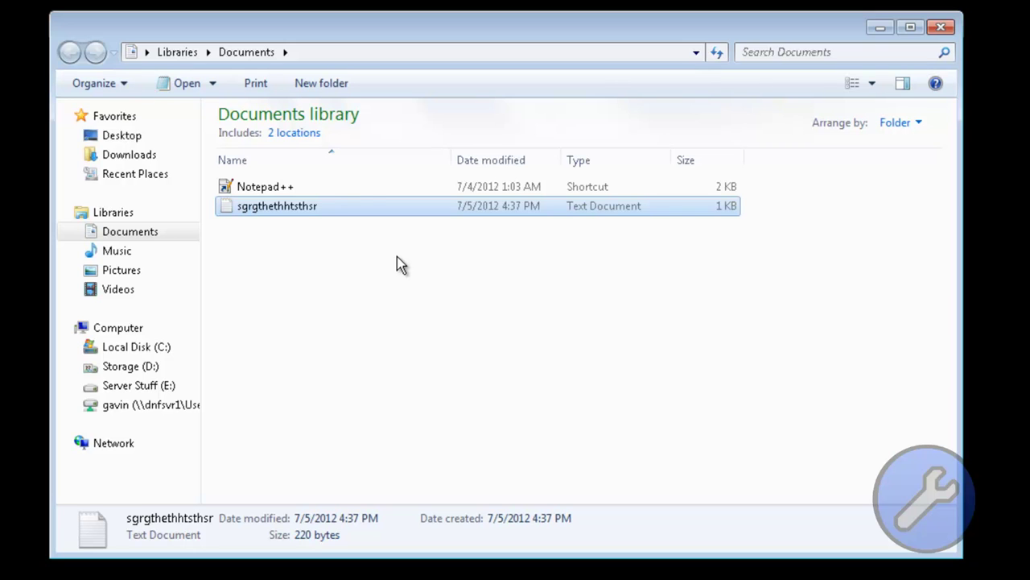
key(alt+F4)
key(super)
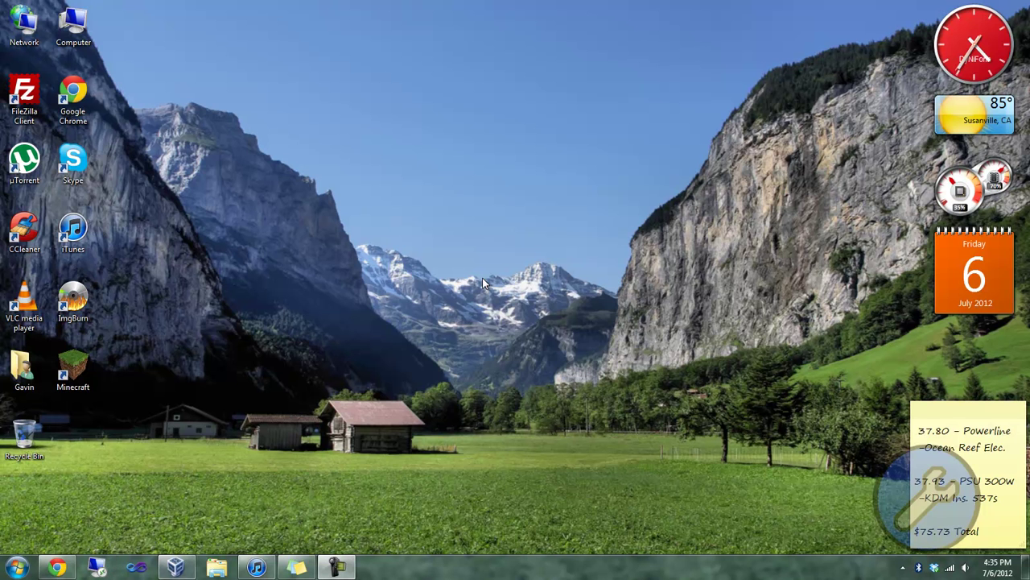
Step: Send Ctrl-Alt-Del and log on through Other User with the domain user name and password
key(alt+m)
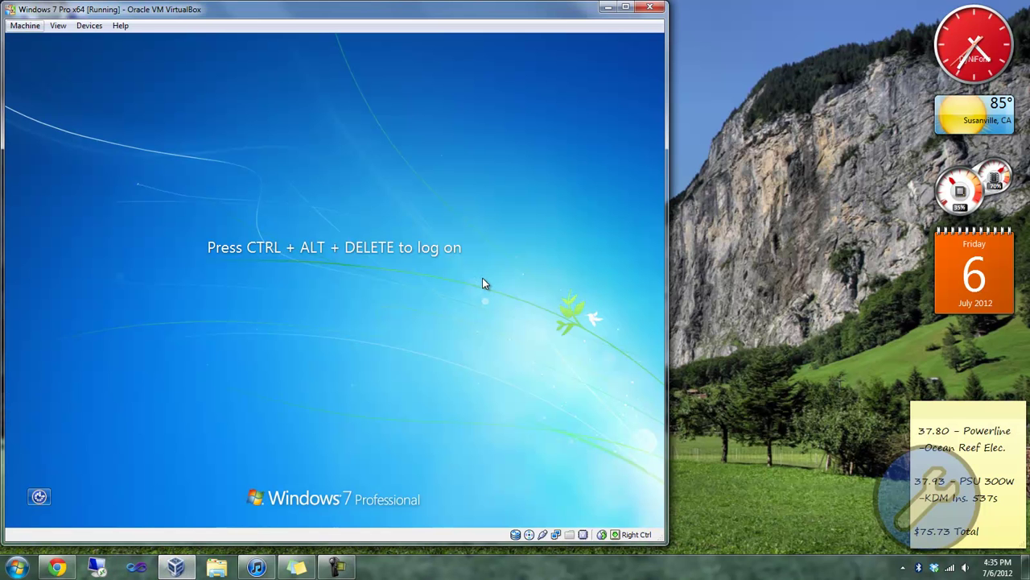
key(Down)
key(Down)
key(Down)
key(Down)
key(Down)
key(Return)
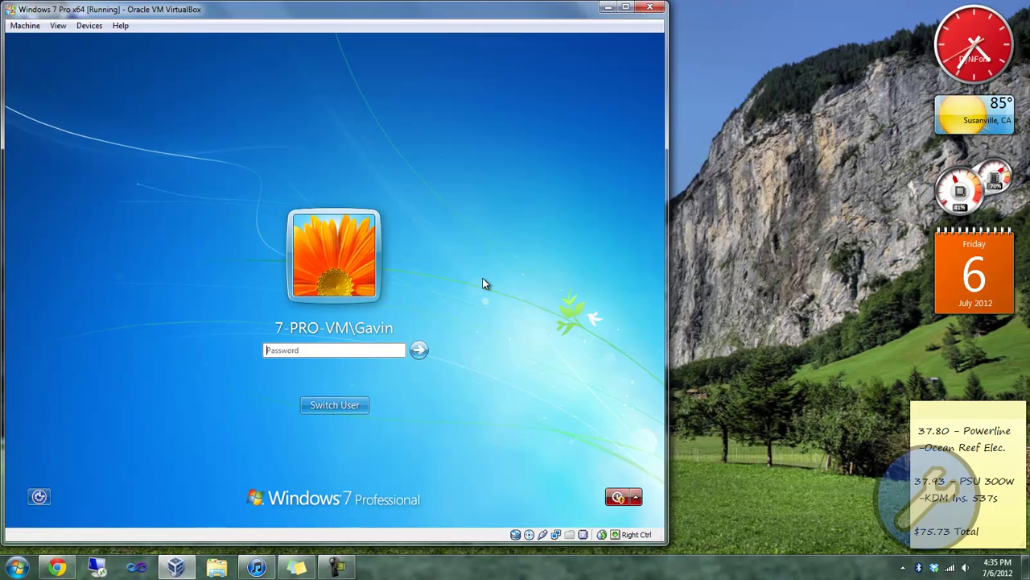
key(Tab)
key(Tab)
key(Return)
key(Right)
key(Return)
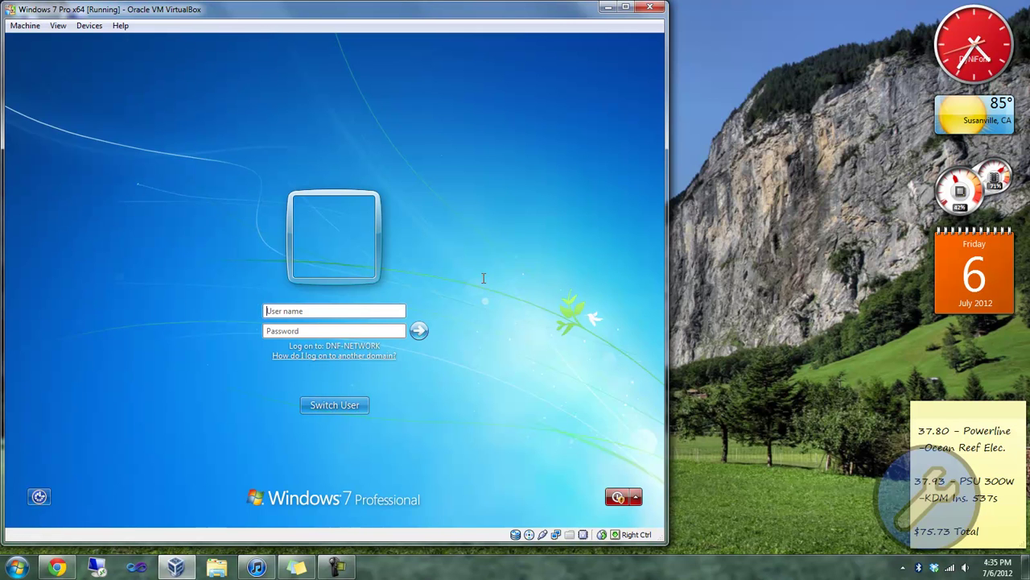
text(gavin)
key(Tab)
text(******)
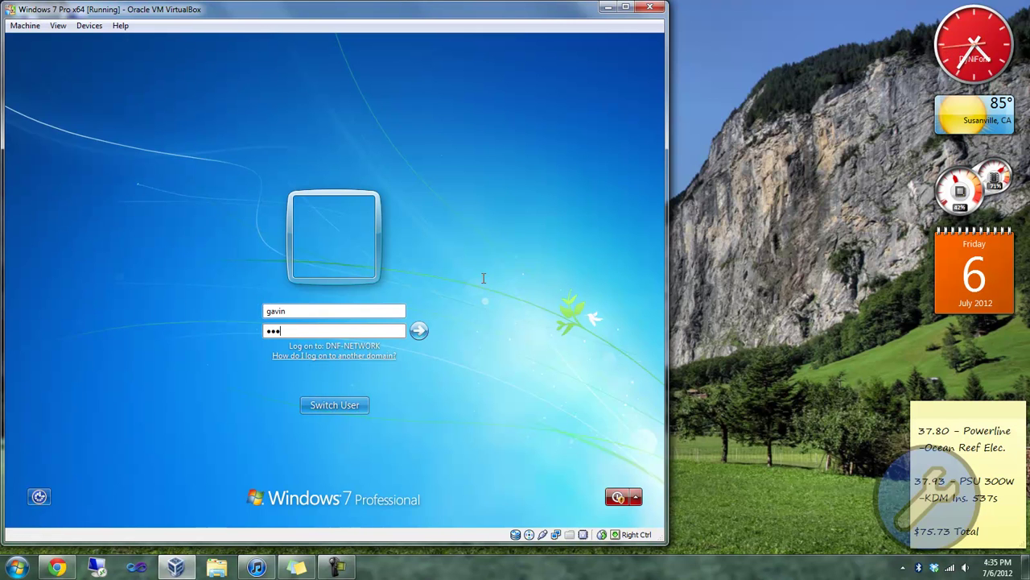
text(**)
key(Return)
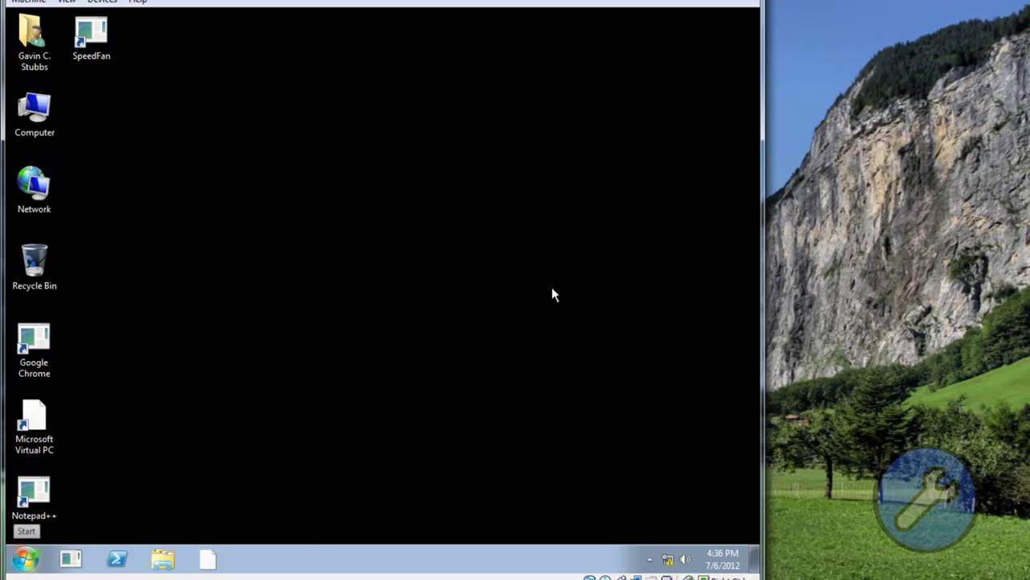
Step: Open the Documents library, turn off its warning message for good, then close it
click(25, 558)
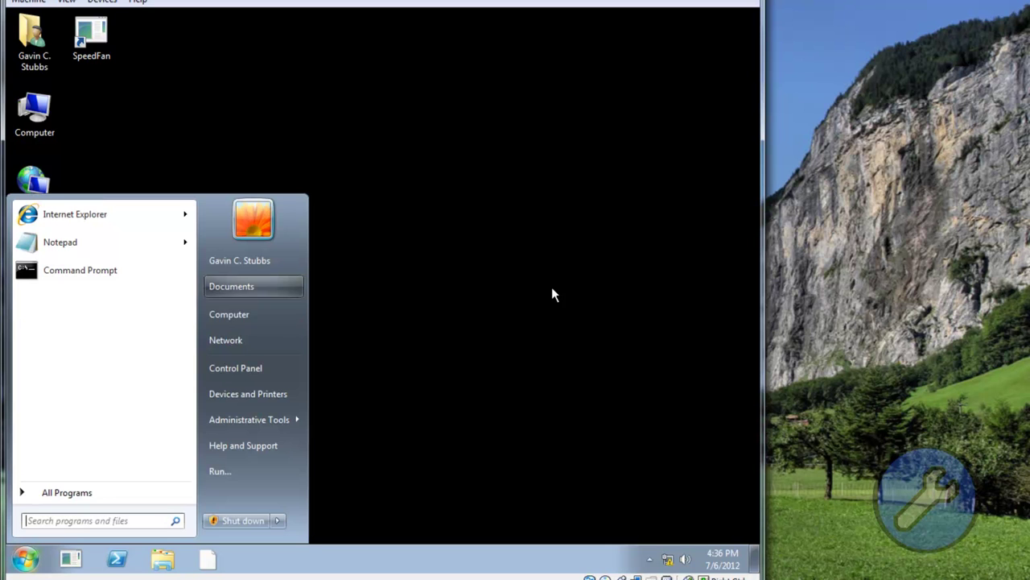
click(242, 285)
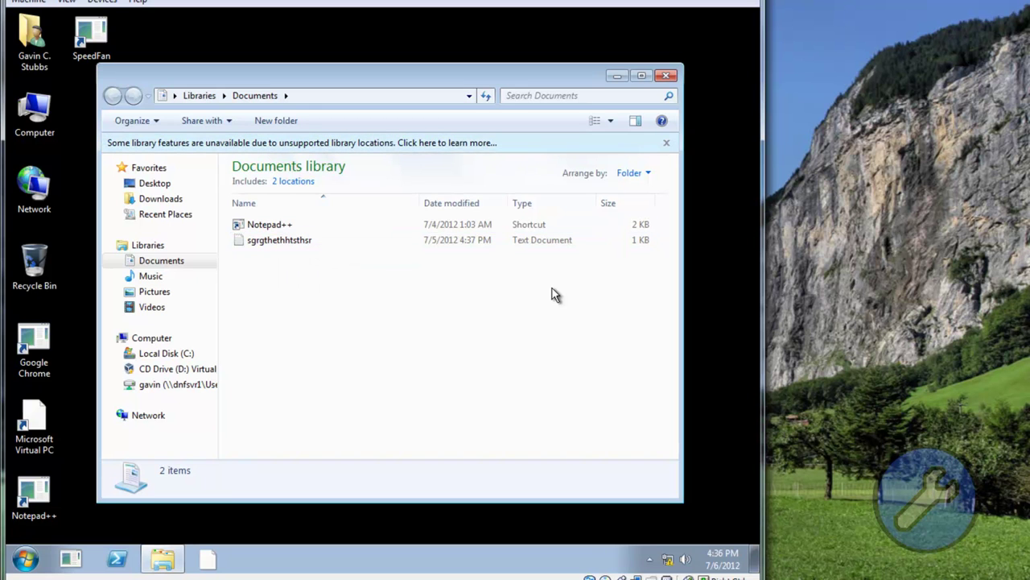
click(396, 143)
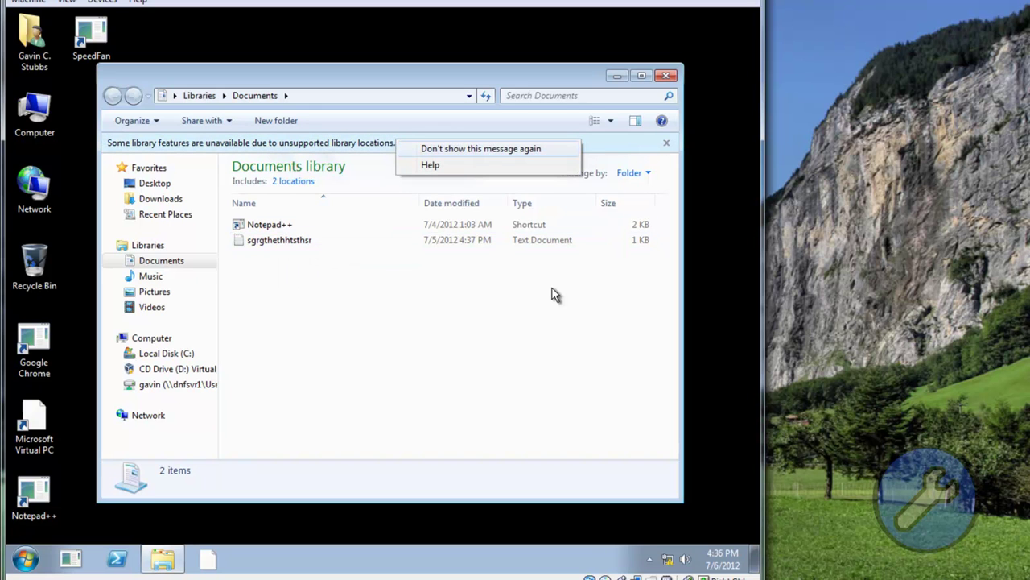
click(481, 148)
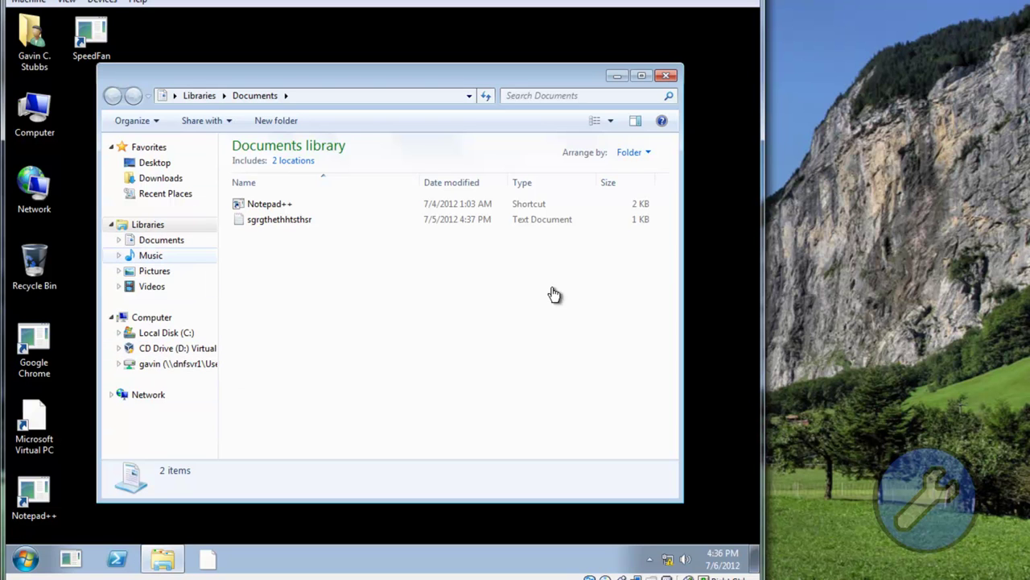
key(alt+F4)
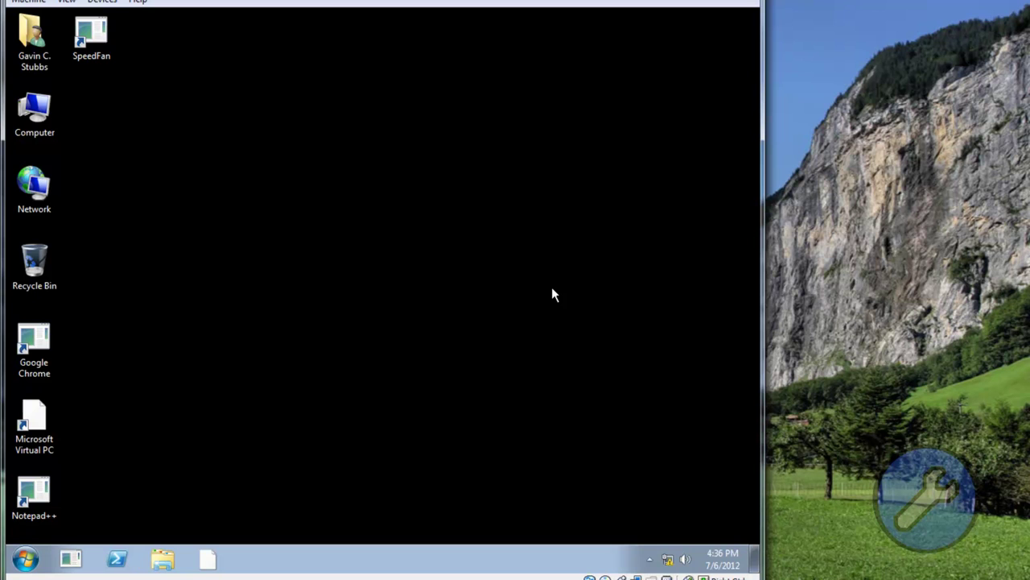
Step: Open Documents, switch to Pictures and select the 10909_Original_Windows_7_7 image
key(super)
key(Right)
key(Up)
key(Return)
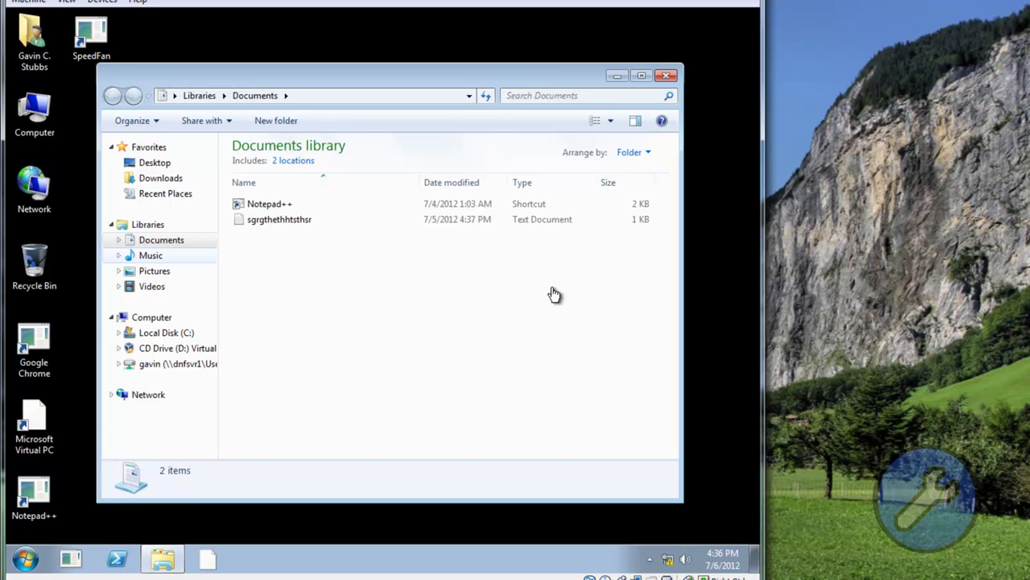
key(Return)
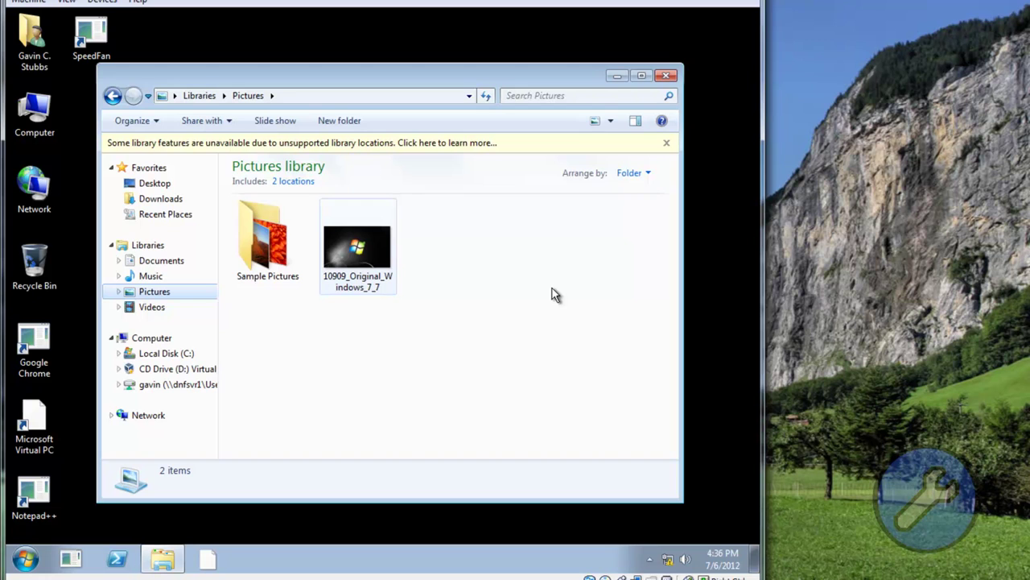
key(Tab)
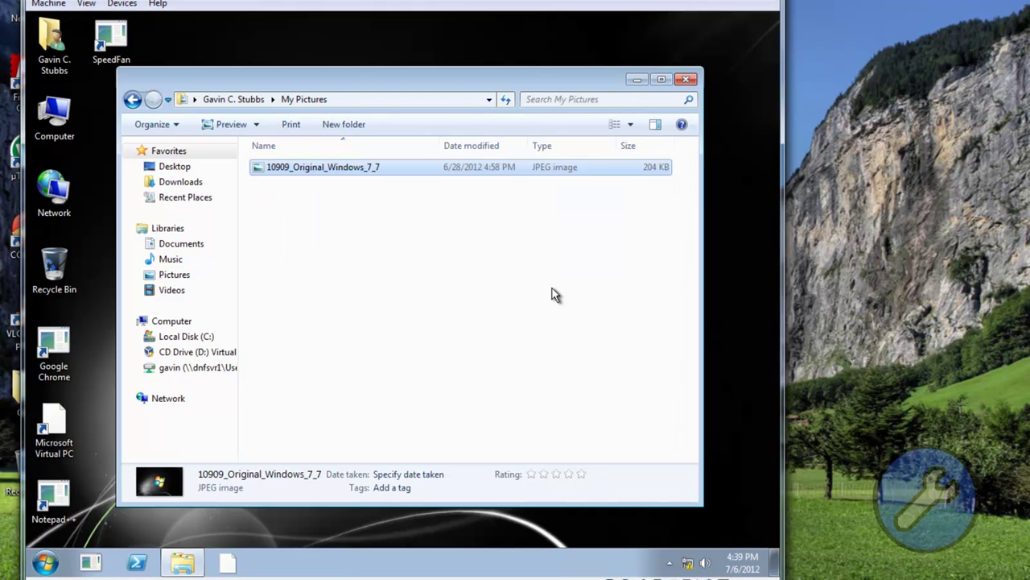
Step: Browse the Start menu's folder entries toward the personal folder, then close the menu
key(super)
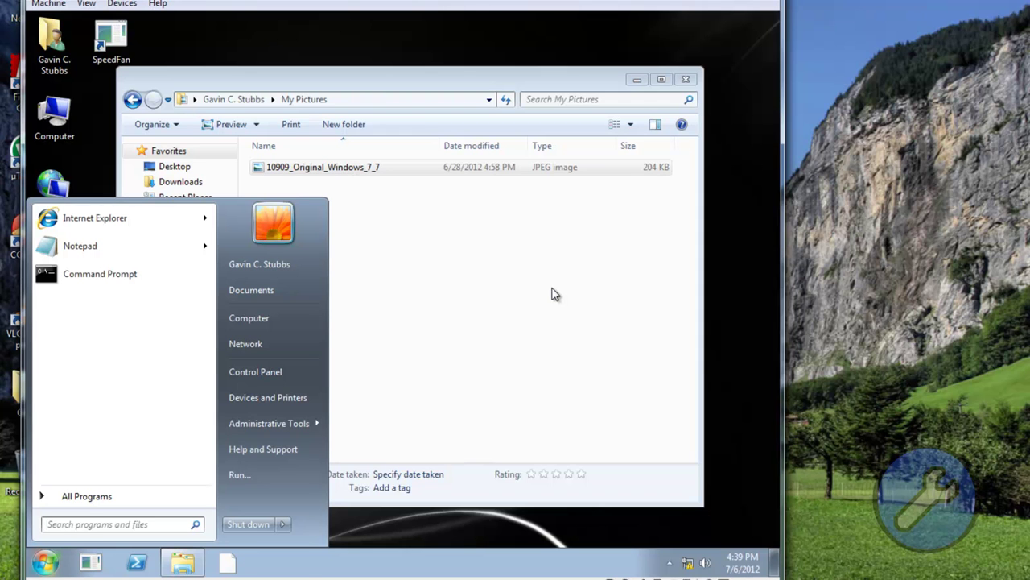
key(super)
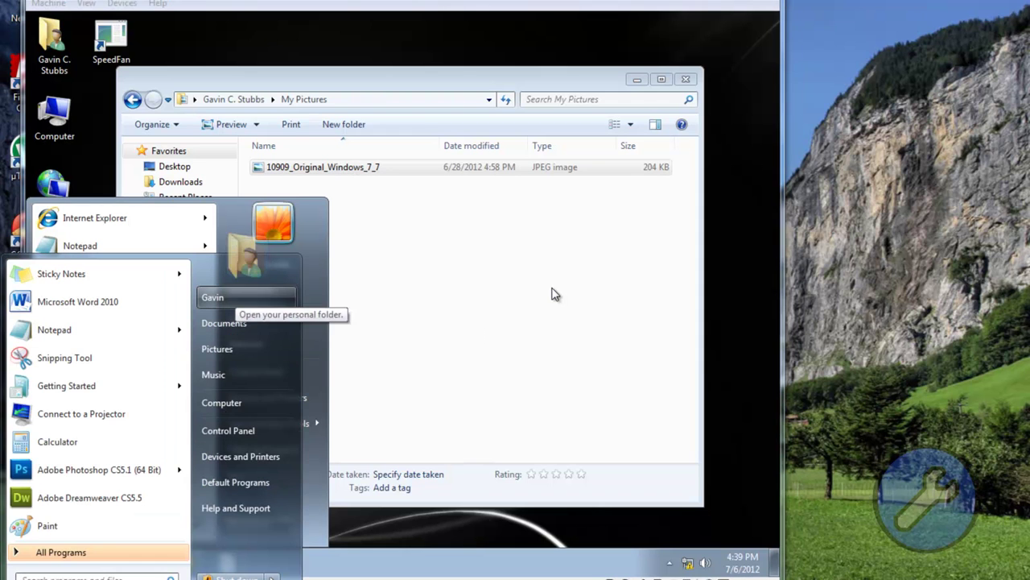
key(Down)
key(Down)
key(Down)
key(Down)
key(Down)
key(Down)
key(Down)
key(Down)
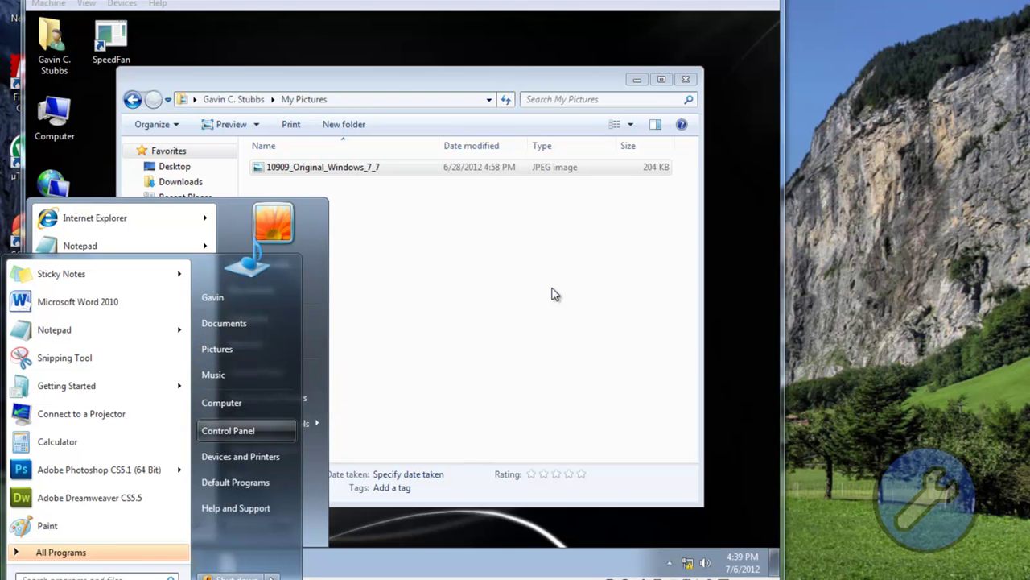
key(Escape)
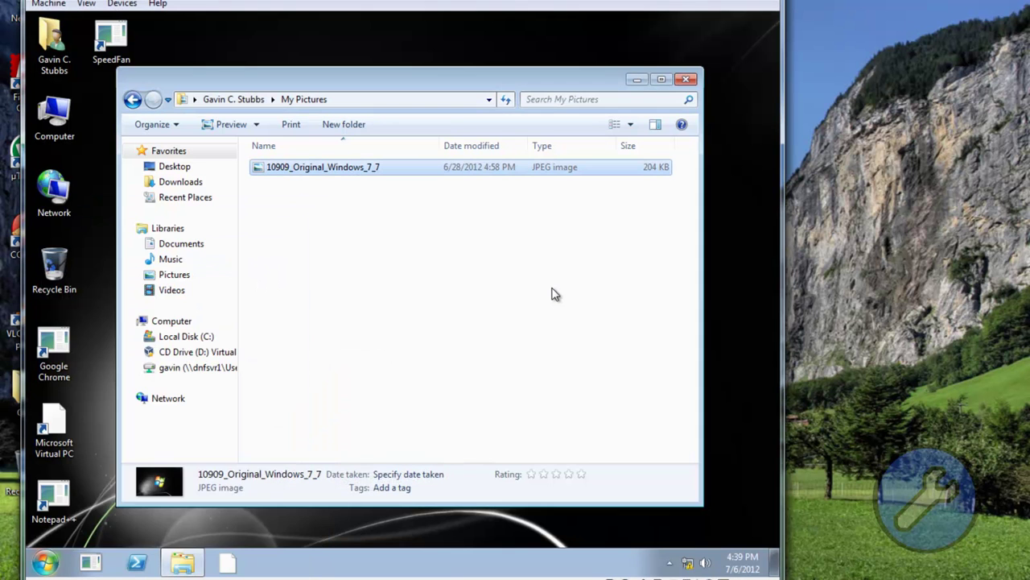
key(super)
key(Up)
key(Down)
key(Down)
key(Down)
key(Up)
key(Up)
key(Down)
key(Up)
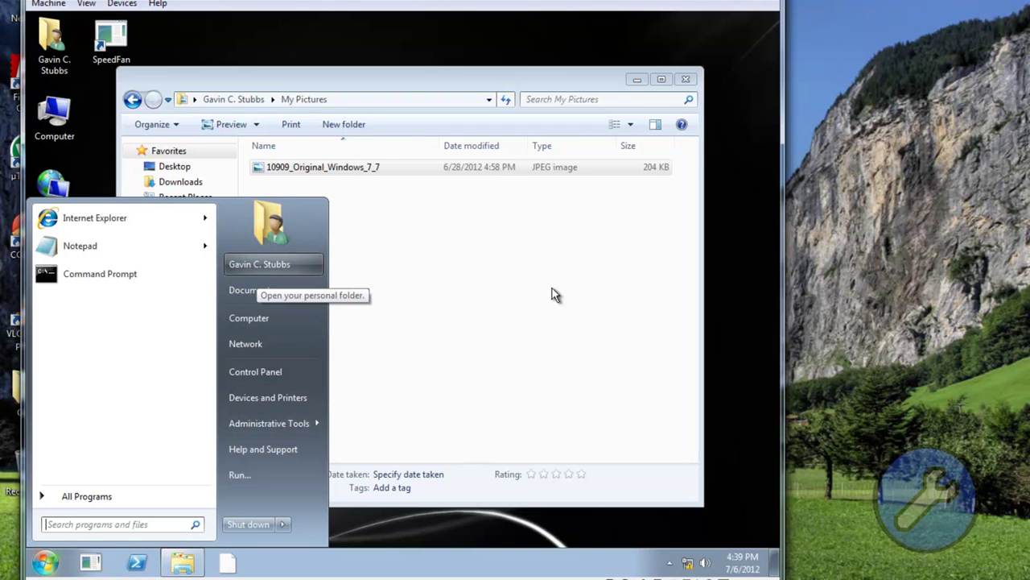
key(Escape)
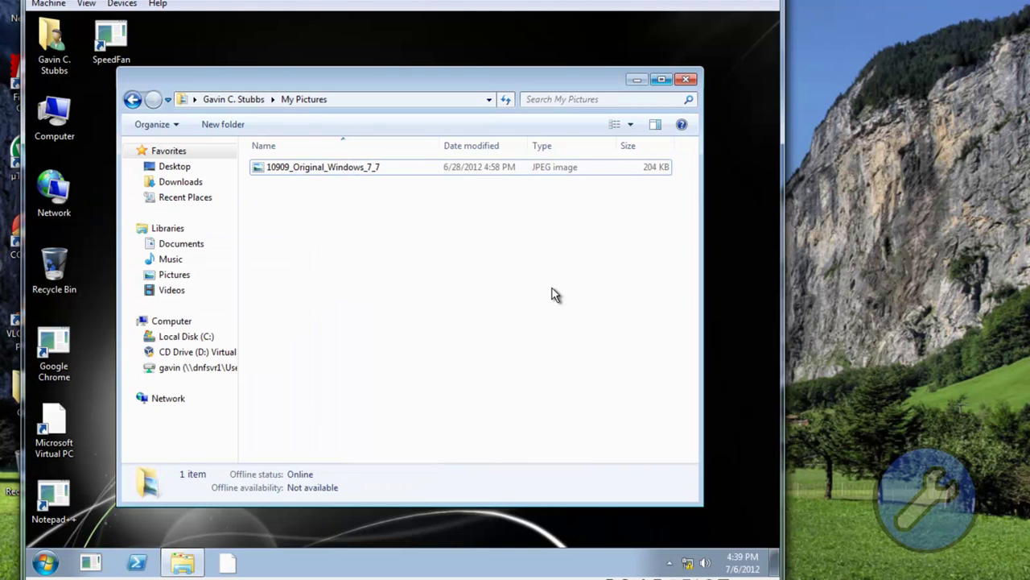
Step: Show the desktop and open Personalize from its context menu
key(super+d)
key(shift+F10)
key(Up)
key(Up)
key(Down)
key(Return)
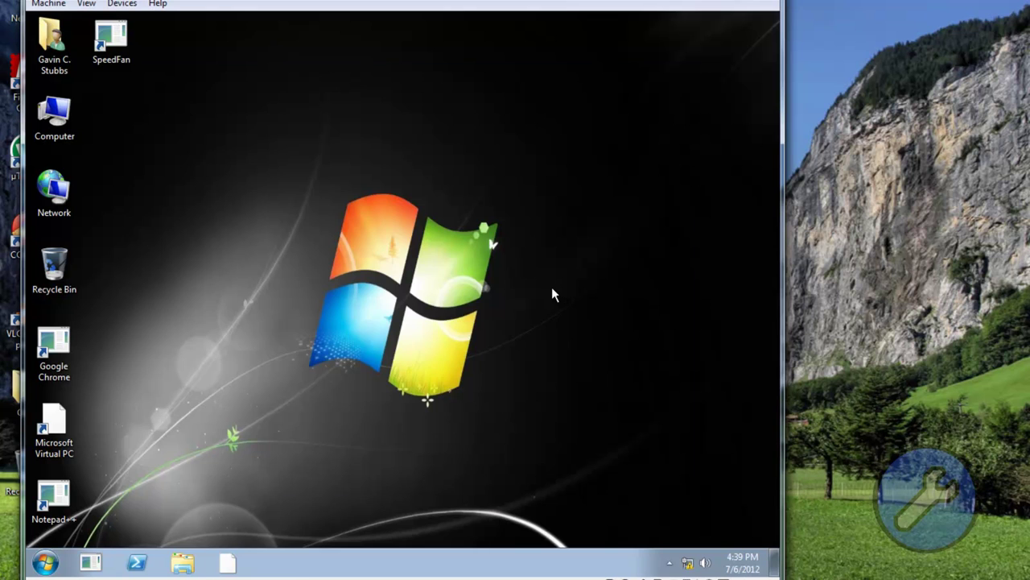
Step: Set the desktop background picture position to Fill and save the change
key(Tab)
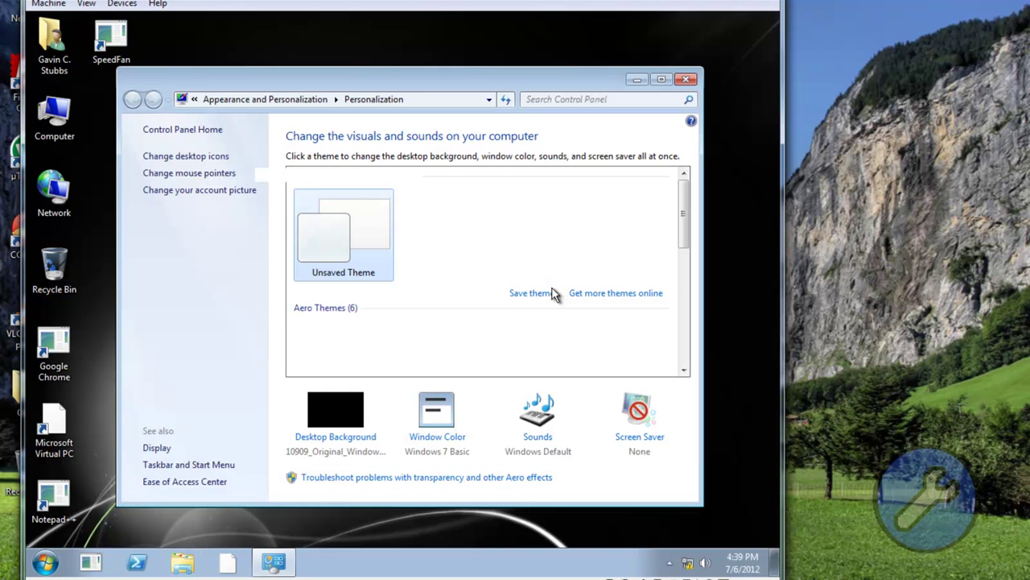
key(Return)
key(alt+Down)
key(Down)
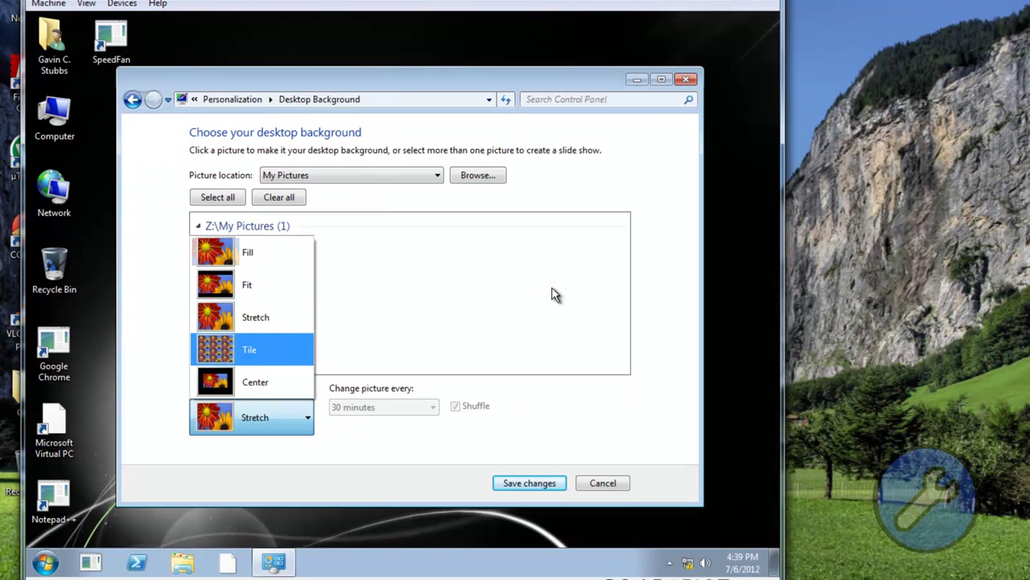
key(Up)
key(Up)
key(Up)
key(Return)
key(Return)
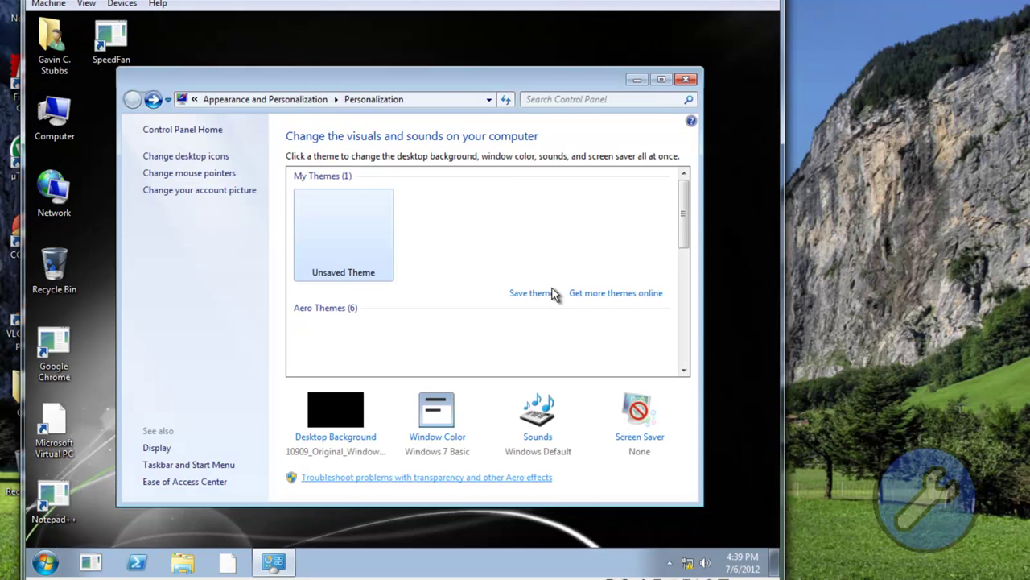
key(alt+F4)
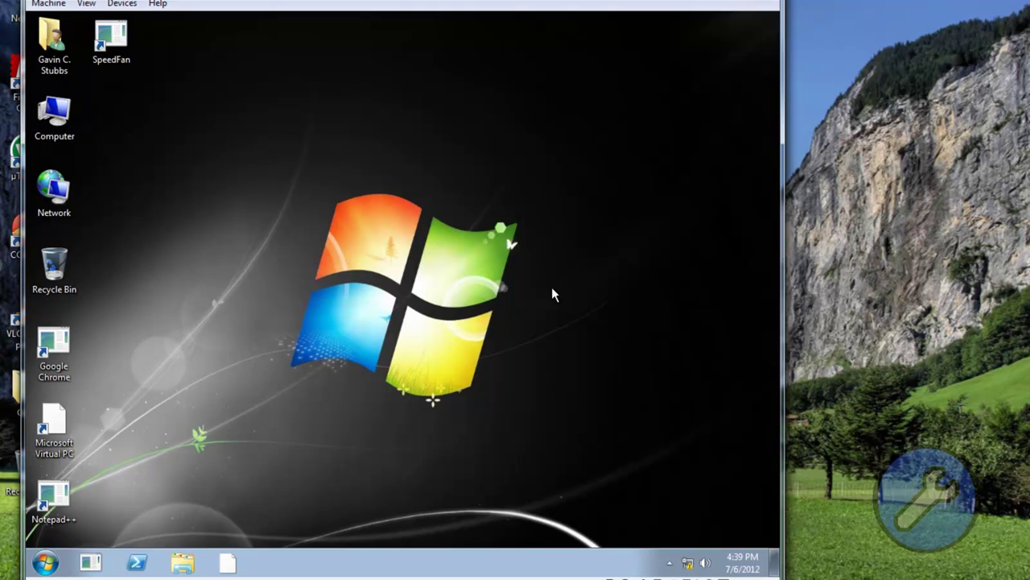
Step: Log the domain user off from the Start menu's shut down options
key(super)
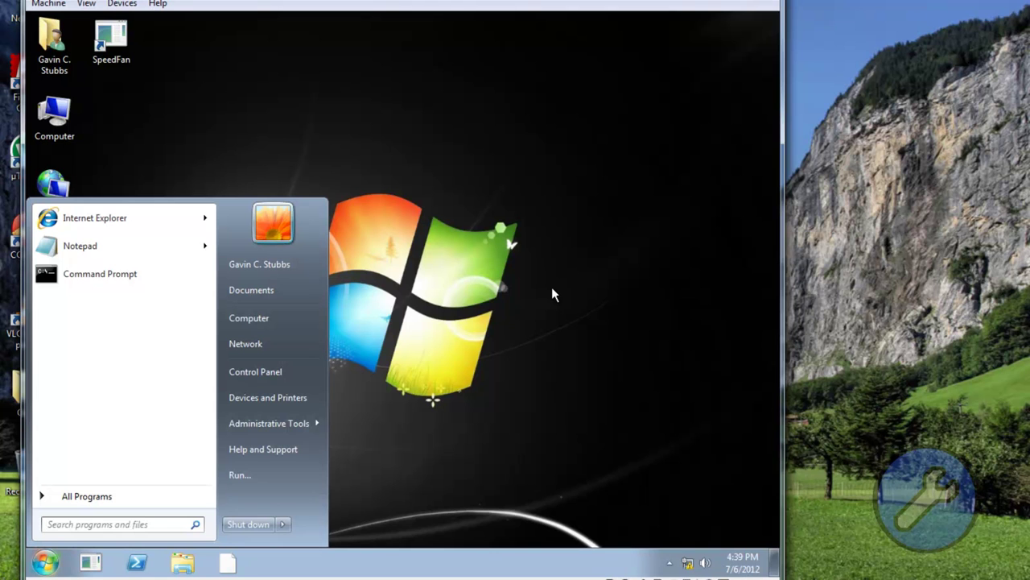
key(Right)
key(Up)
key(Down)
key(Down)
key(Up)
key(Up)
key(Up)
key(Up)
key(Up)
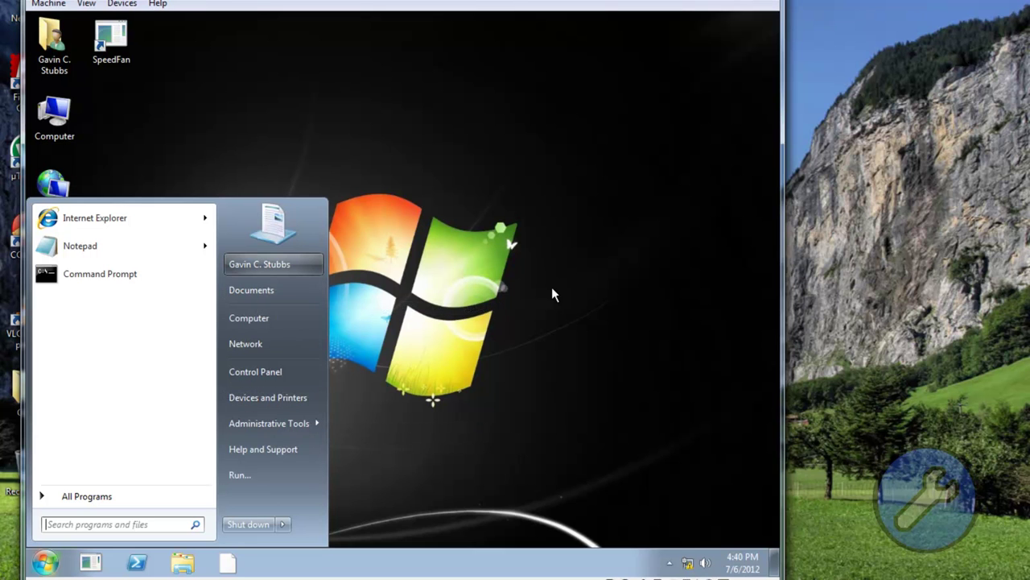
key(Down)
key(Down)
key(Down)
key(Down)
key(Down)
key(Down)
key(Down)
key(Down)
key(Down)
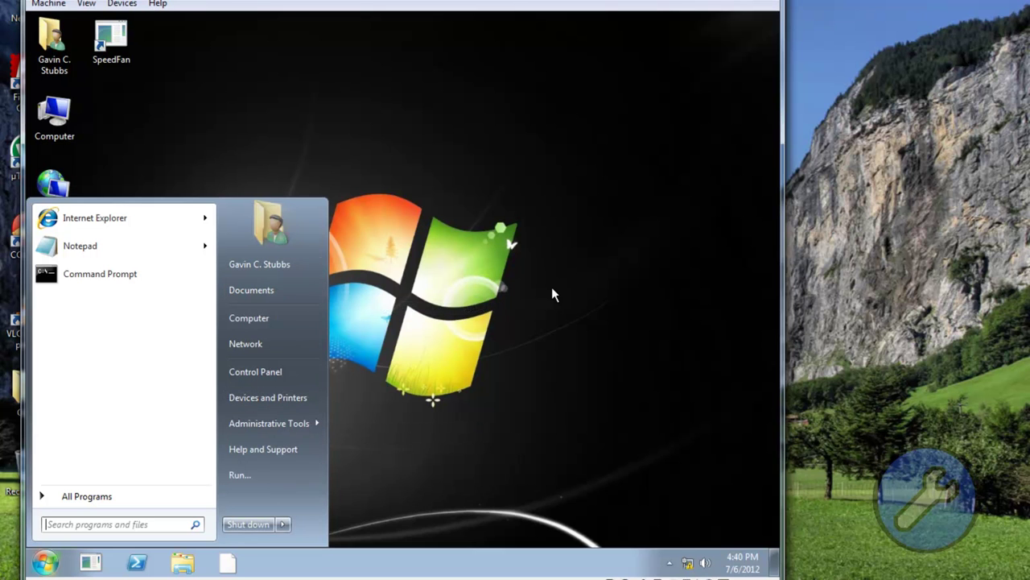
key(Right)
key(Down)
key(Return)
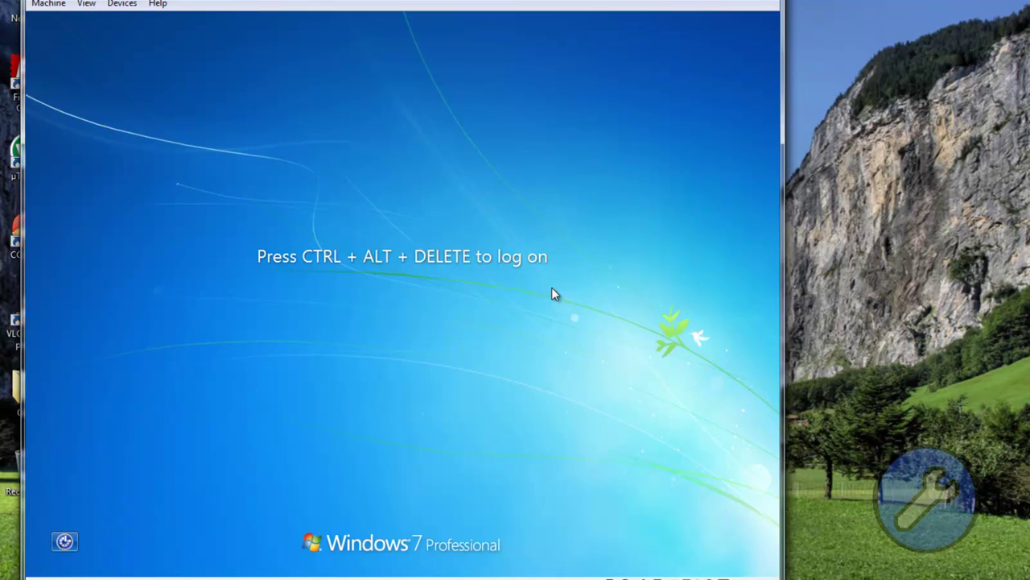
Step: Connect remotely to dnfsvr1 and close Initial Configuration Tasks and Server Manager
key(super+d)
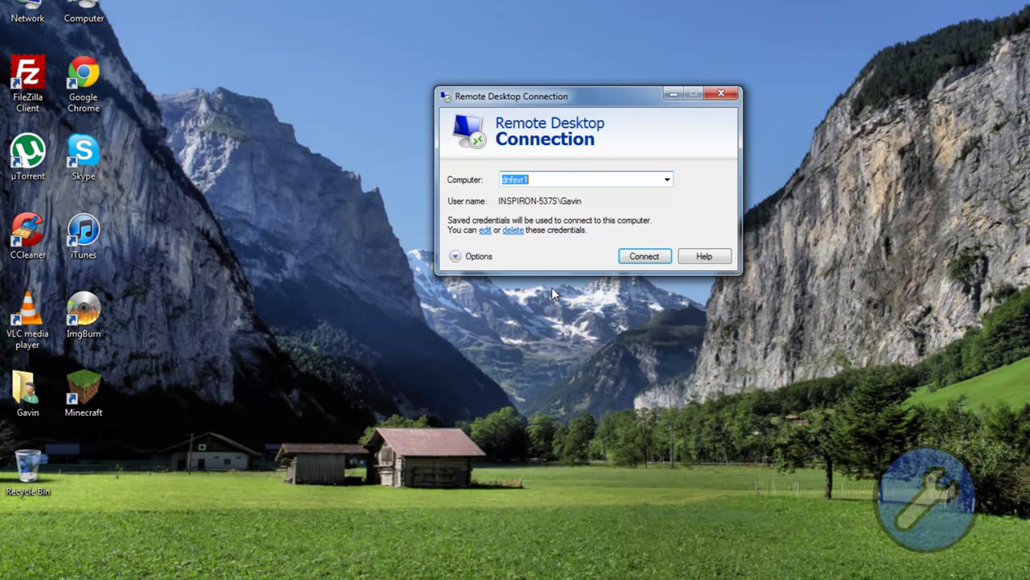
key(Return)
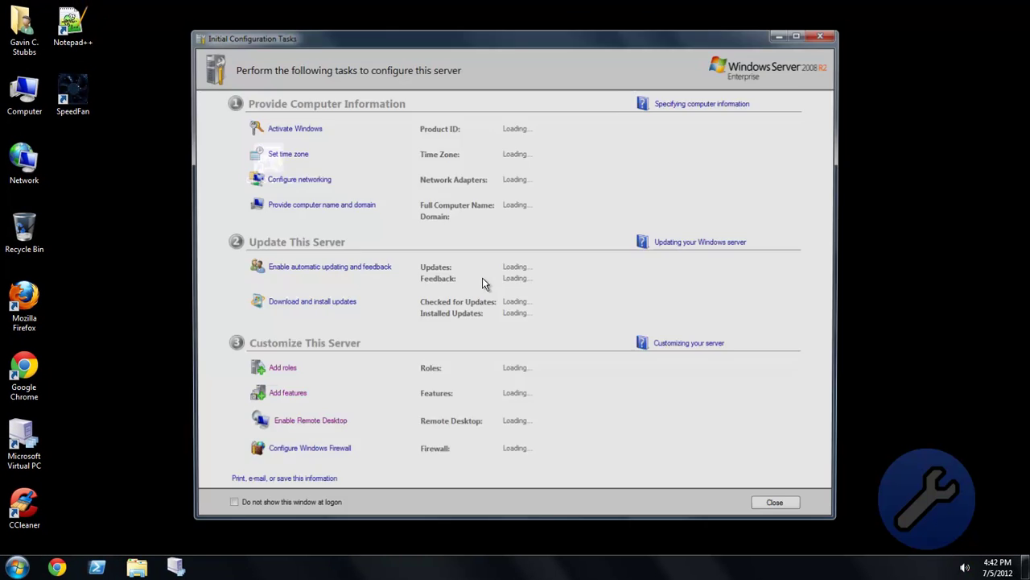
key(alt+F4)
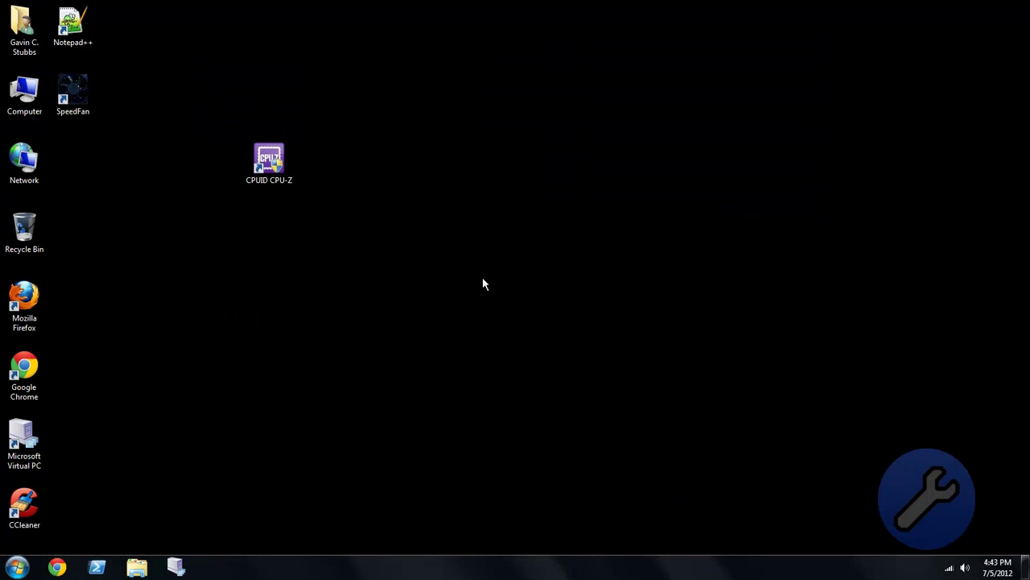
key(alt+F4)
Step: Go to the user's Pictures library and set 10909_Original_Windows_7_7 as the desktop background
key(super)
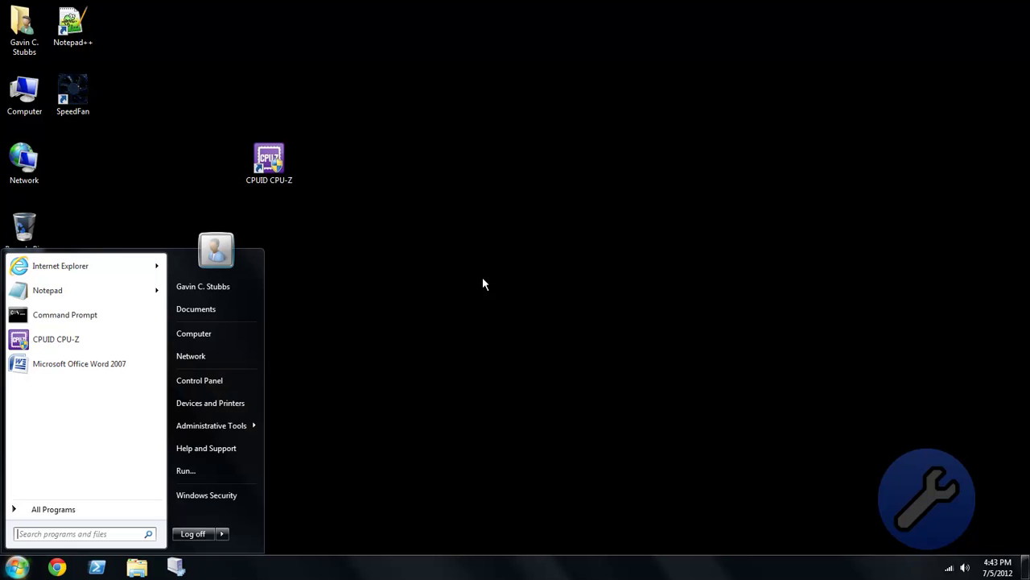
key(super)
key(super)
key(Right)
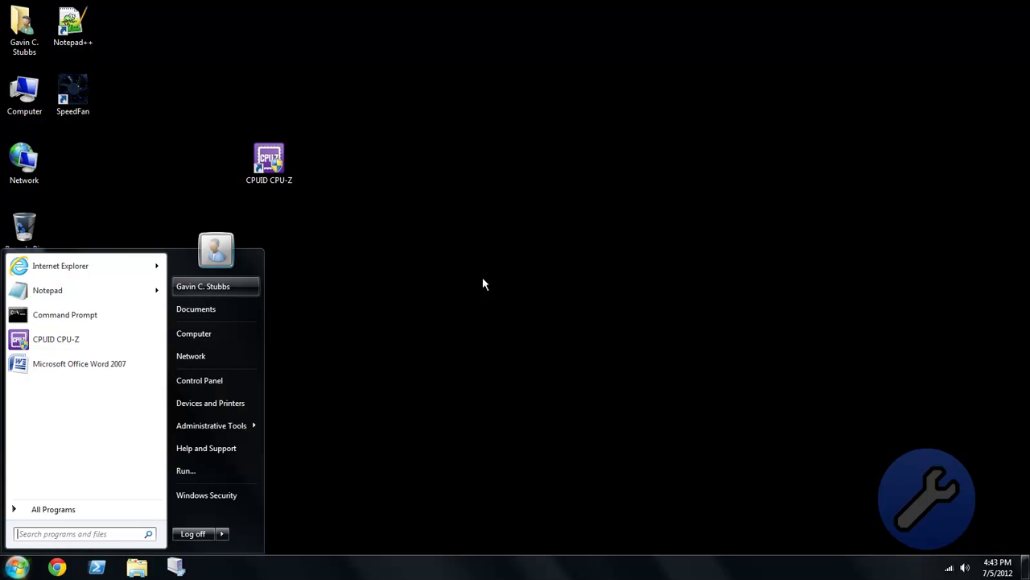
key(Return)
key(Down)
key(Down)
key(Down)
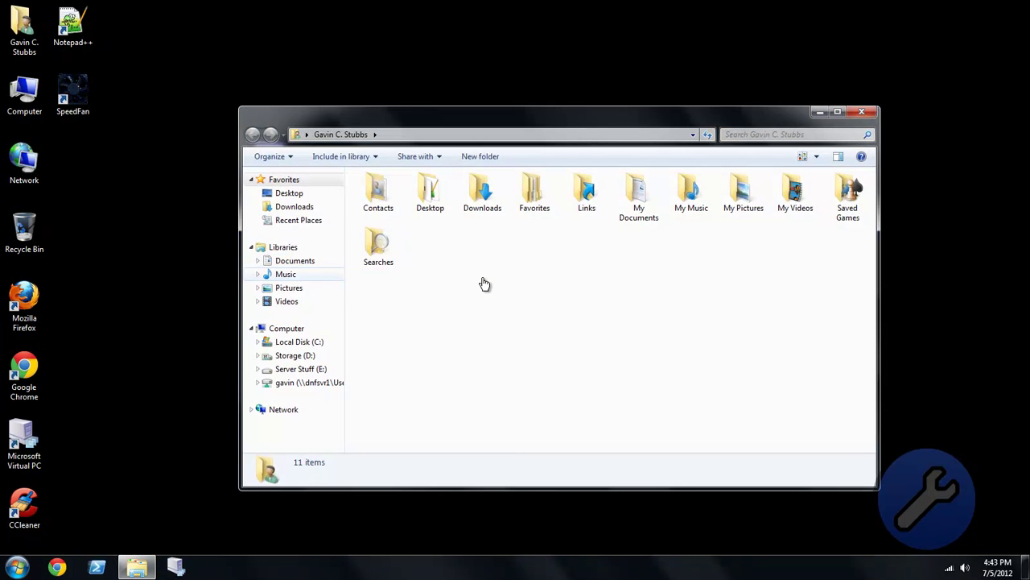
key(Tab)
key(shift+F10)
key(Down)
key(Down)
key(Down)
key(Down)
key(Down)
key(Down)
key(Up)
key(Up)
key(Up)
key(Up)
key(Return)
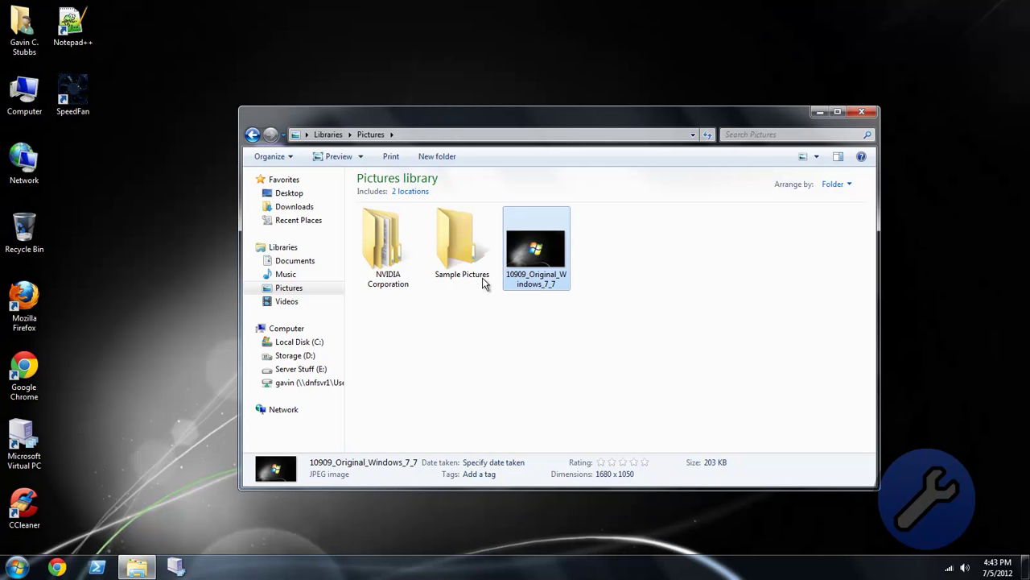
Step: Deselect the image, close the Pictures library, and bring up the Start menu
key(ctrl+space)
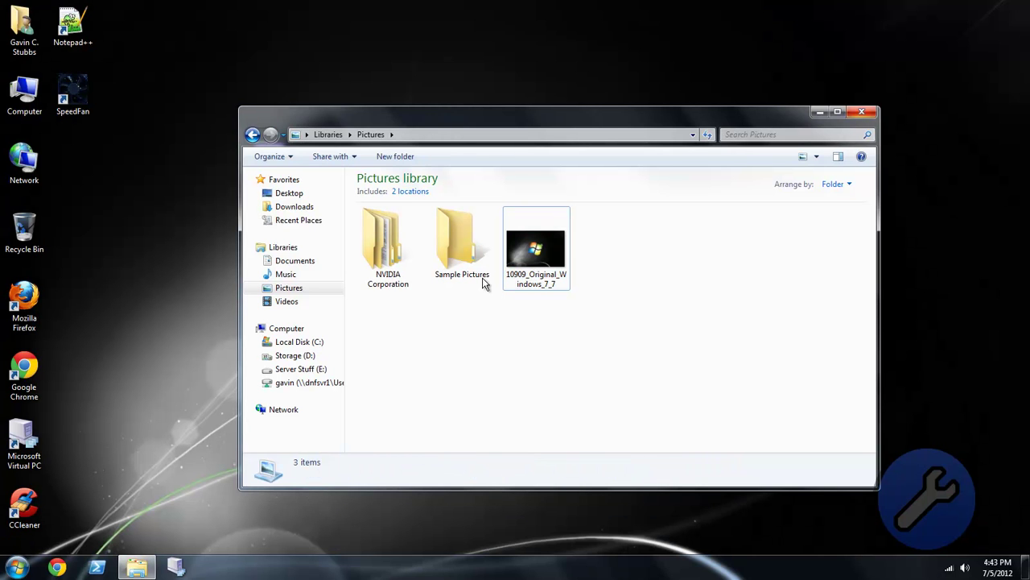
key(alt+F4)
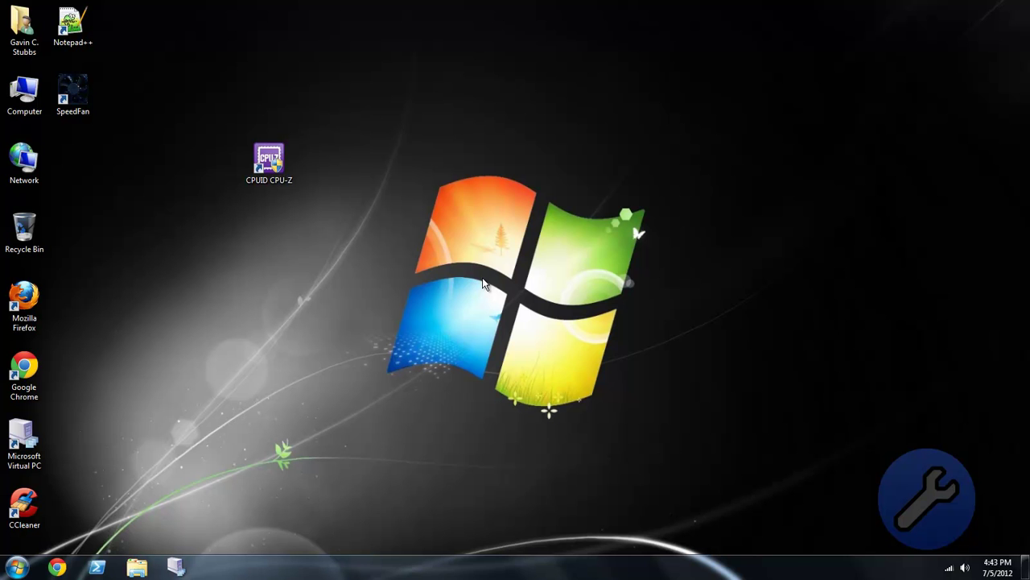
key(super)
key(super)
key(super)
key(Right)
Step: Enter the domain user's password at the Windows 7 logon screen to sign in
key(Up)
key(Return)
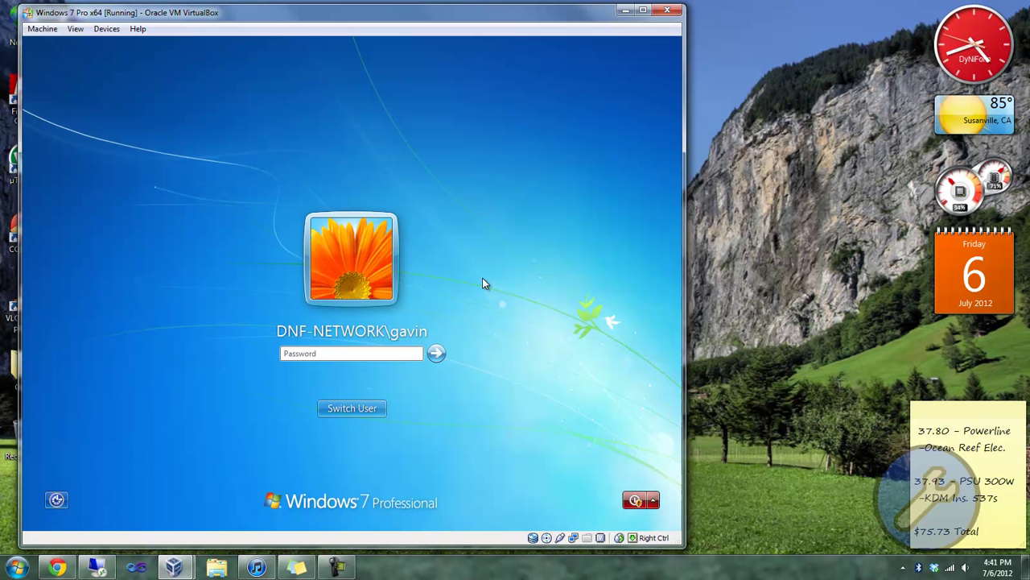
text(•••••••)
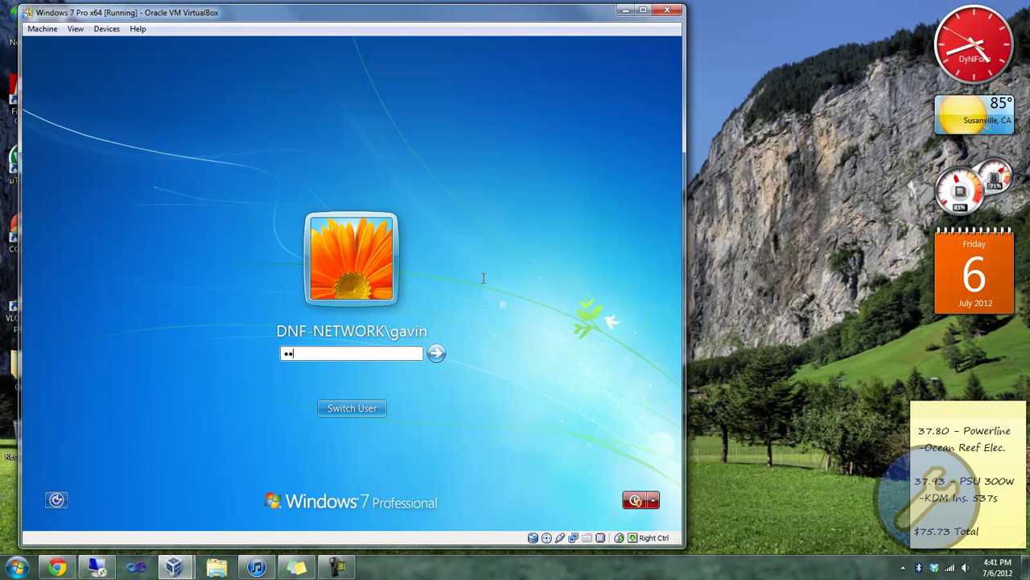
key(Return)
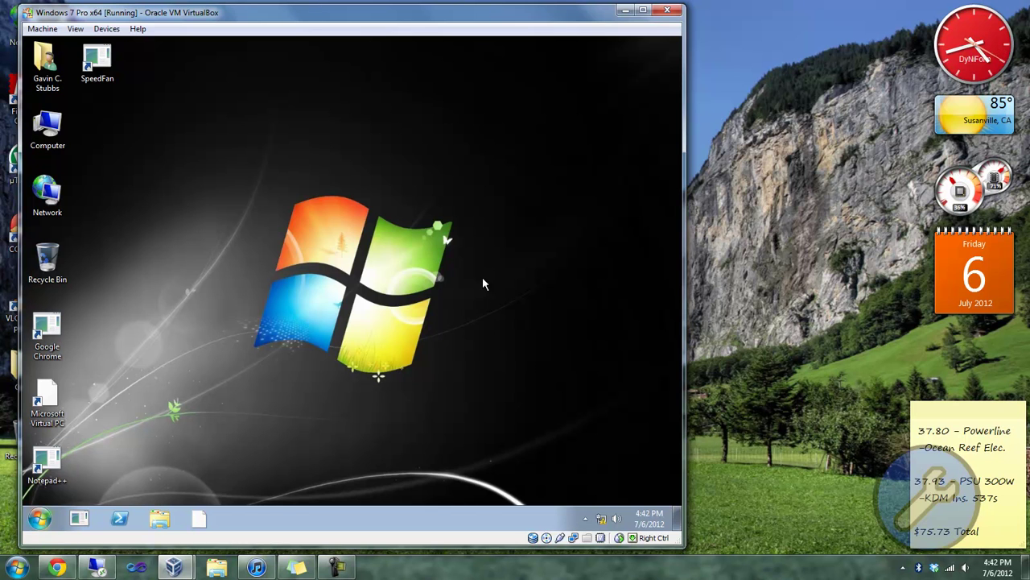
Step: Open the Documents library and browse its New item types without creating anything
key(super)
key(Up)
key(Up)
key(Return)
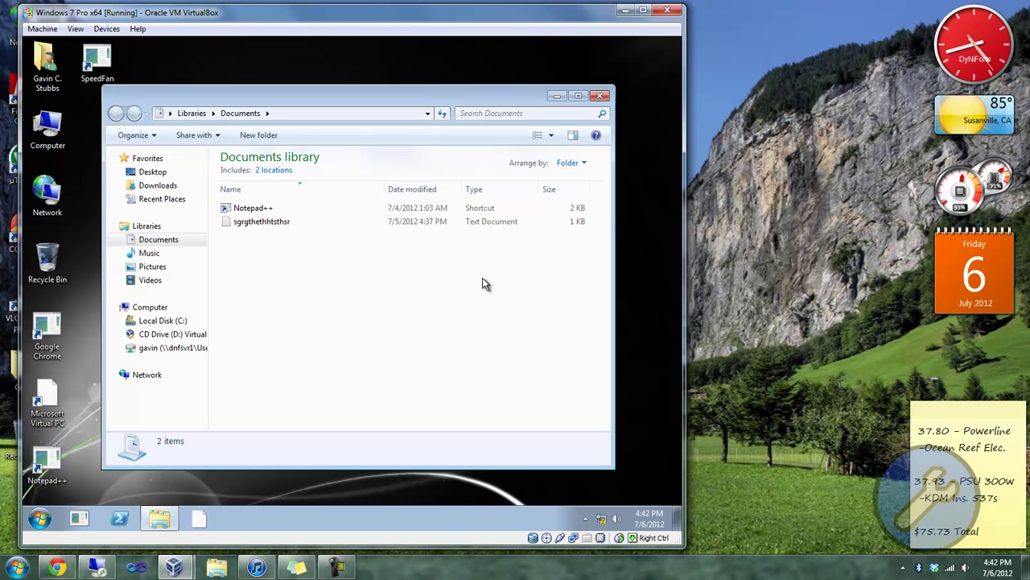
key(shift+F10)
key(Up)
key(Up)
key(Right)
key(Down)
key(Down)
key(Escape)
key(Escape)
Step: Search the Start menu for 'paint' and launch Paint
key(super)
key(Escape)
key(super)
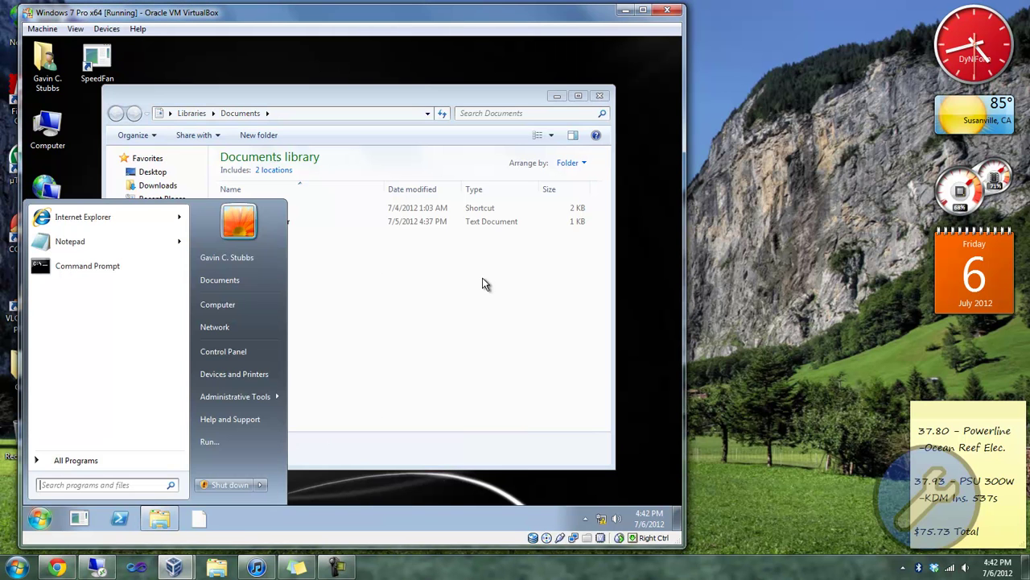
text(paint)
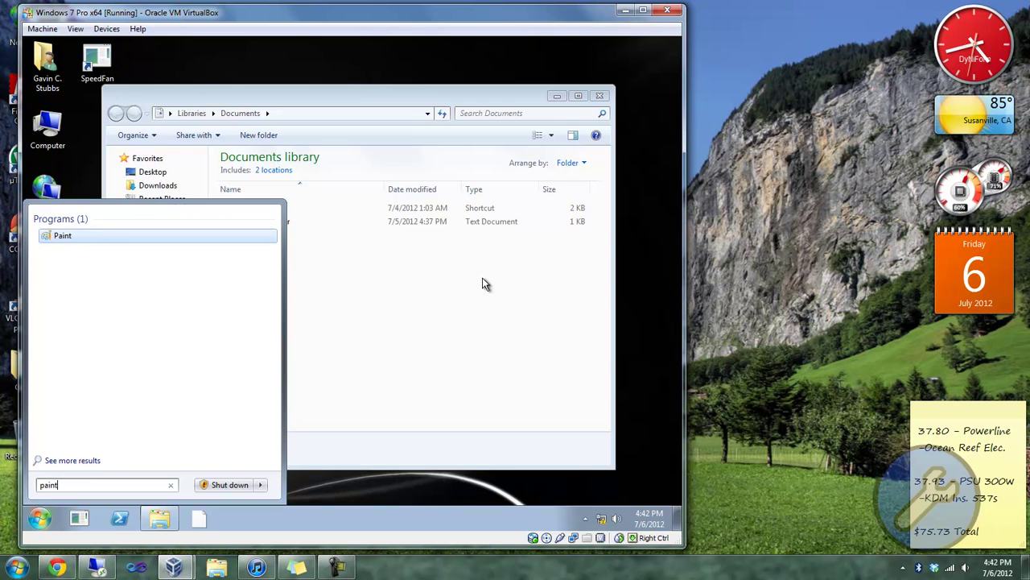
key(Escape)
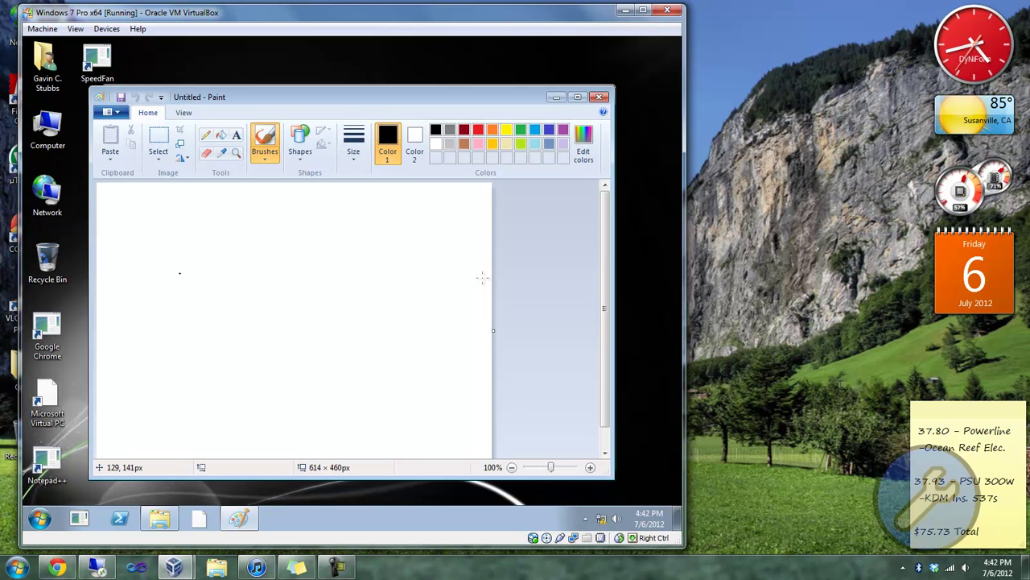
Step: Draw a U-shaped smile and two eyes, then save the drawing as Untitled in Pictures
drag(165, 314, 312, 315)
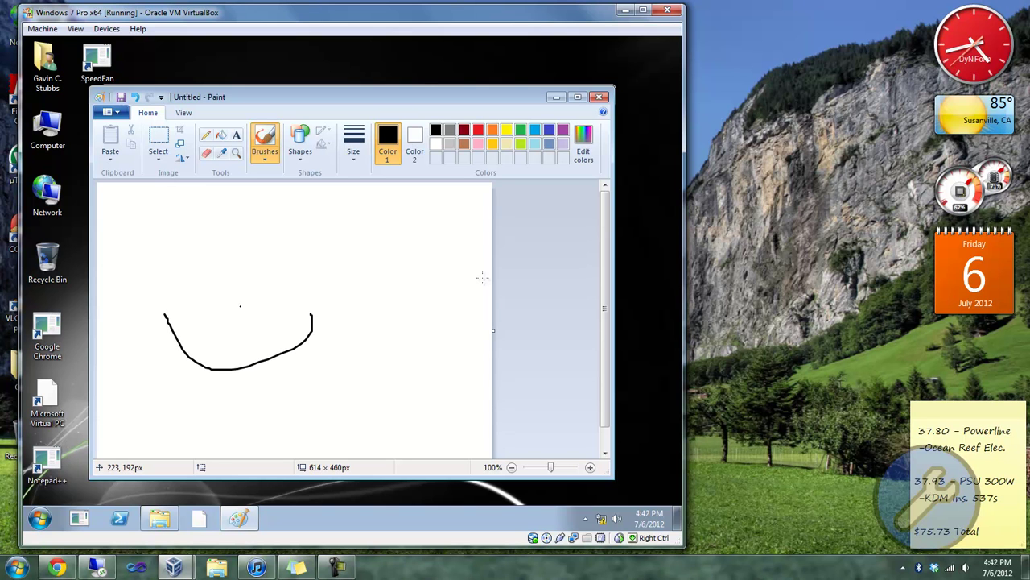
drag(200, 243, 272, 230)
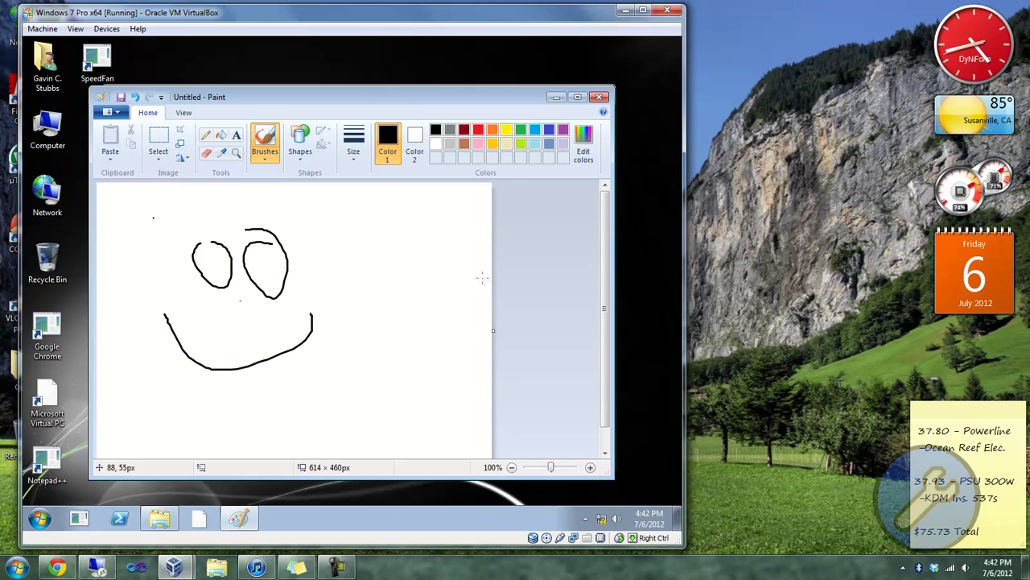
key(alt+f)
key(Down)
key(Down)
key(Down)
key(Return)
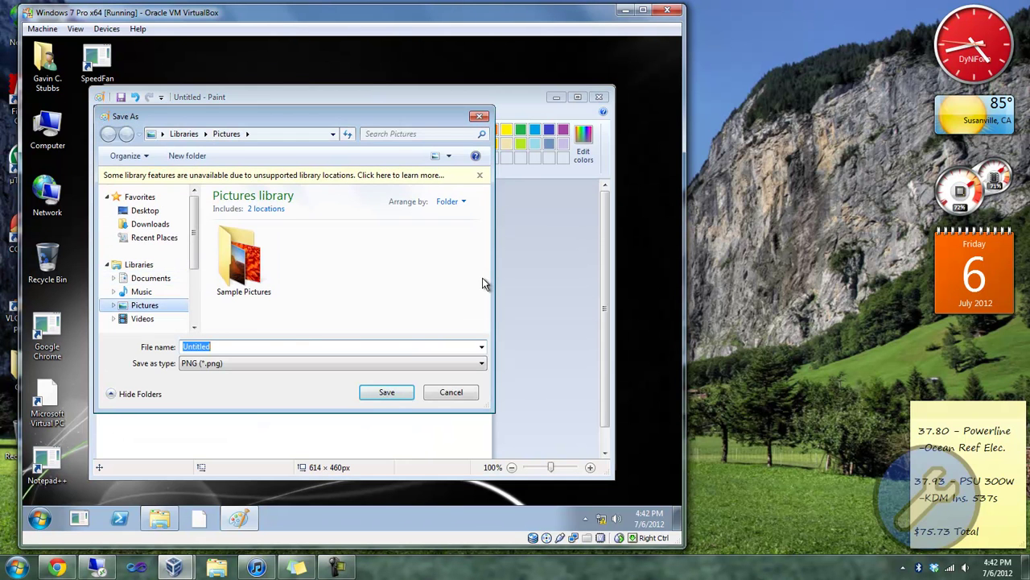
key(Escape)
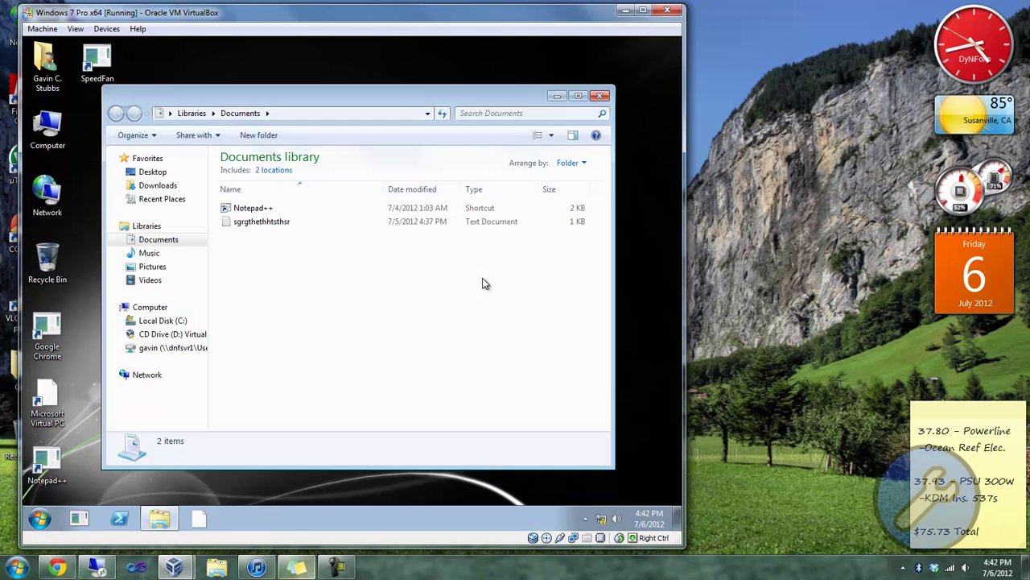
Step: In the dnfsvr1 session, open Pictures and preview the Untitled smiley drawing, then close the viewer
click(97, 568)
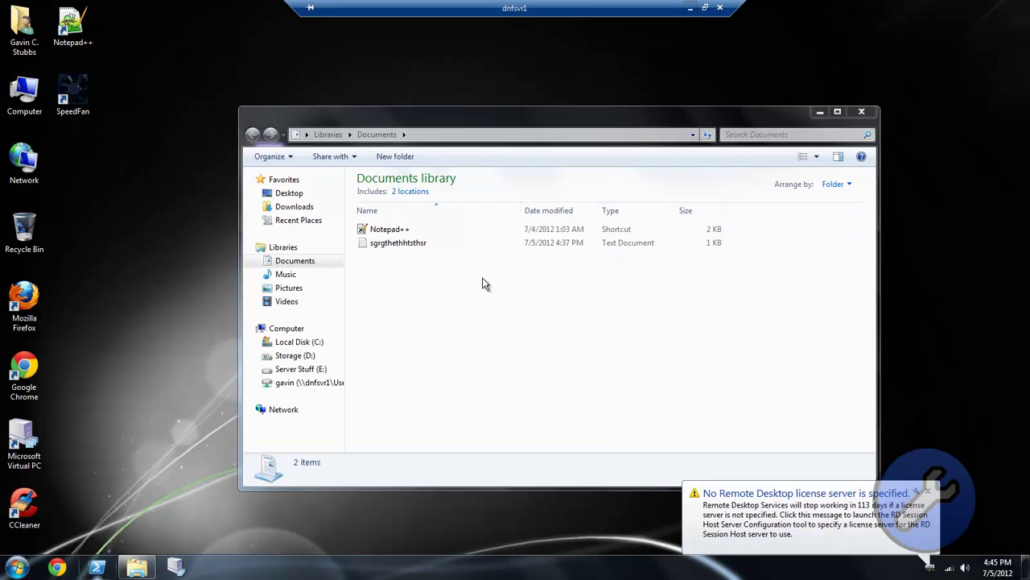
click(289, 287)
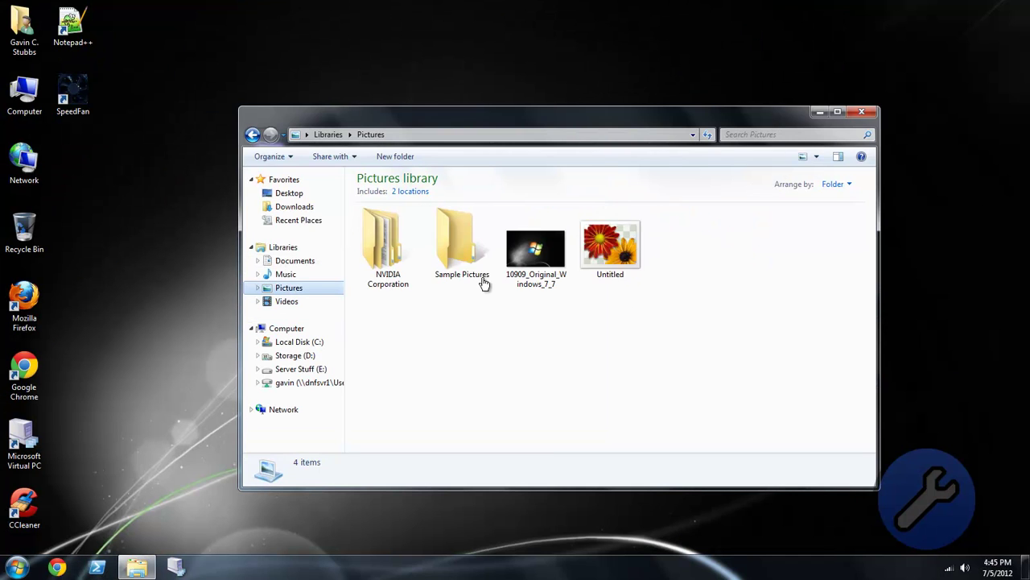
double_click(610, 245)
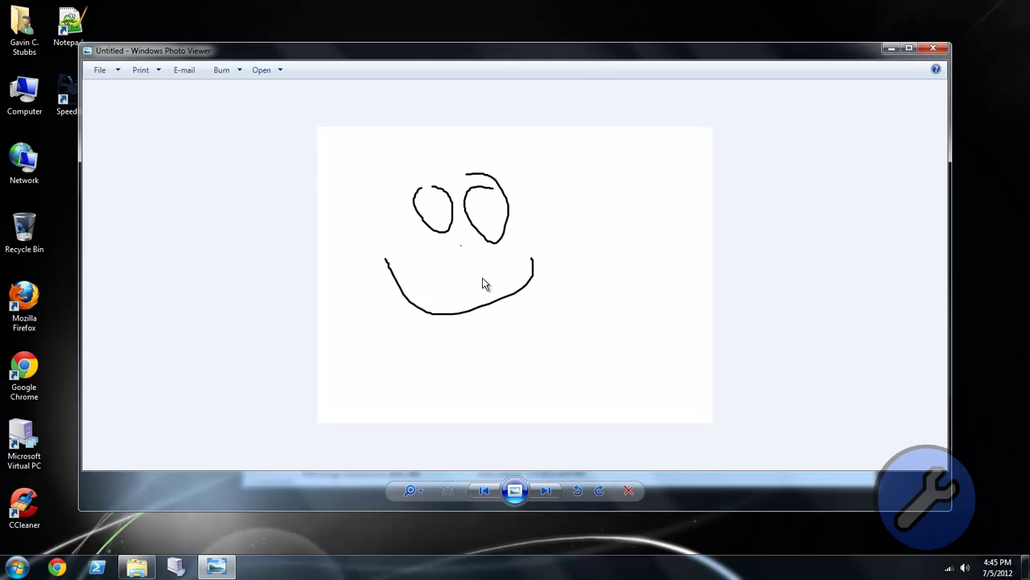
click(932, 48)
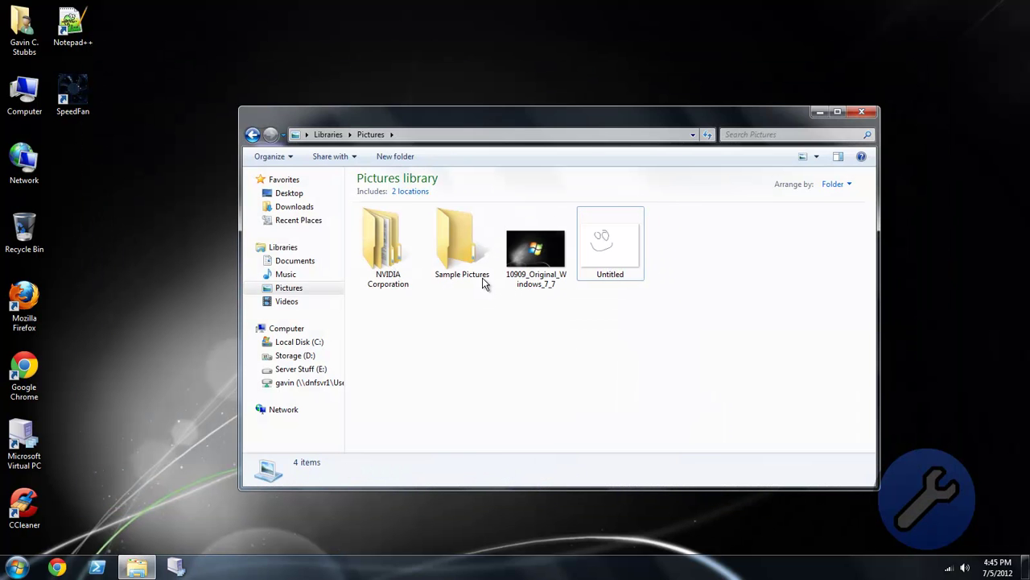